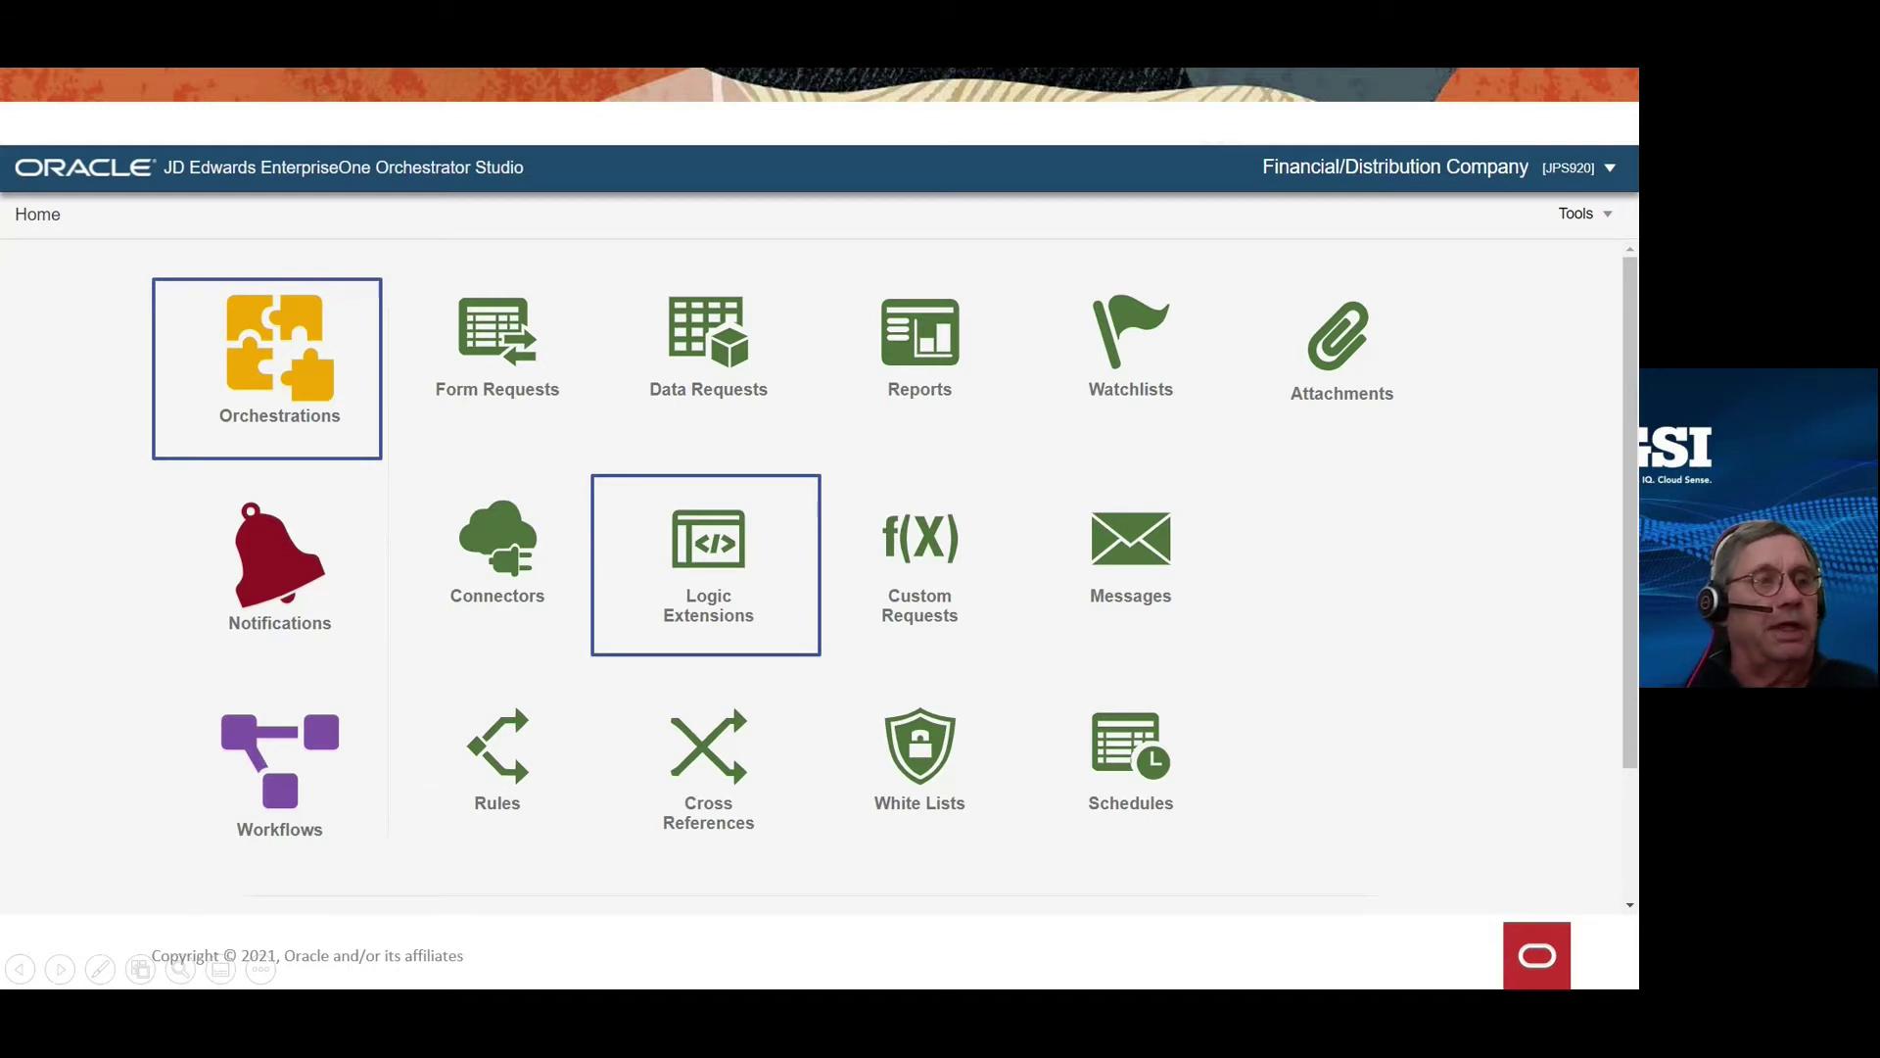
Step: Advance to the Configure Tile slide, leave the slide show and minimize PowerPoint
{"action": "key", "text": "Right"}
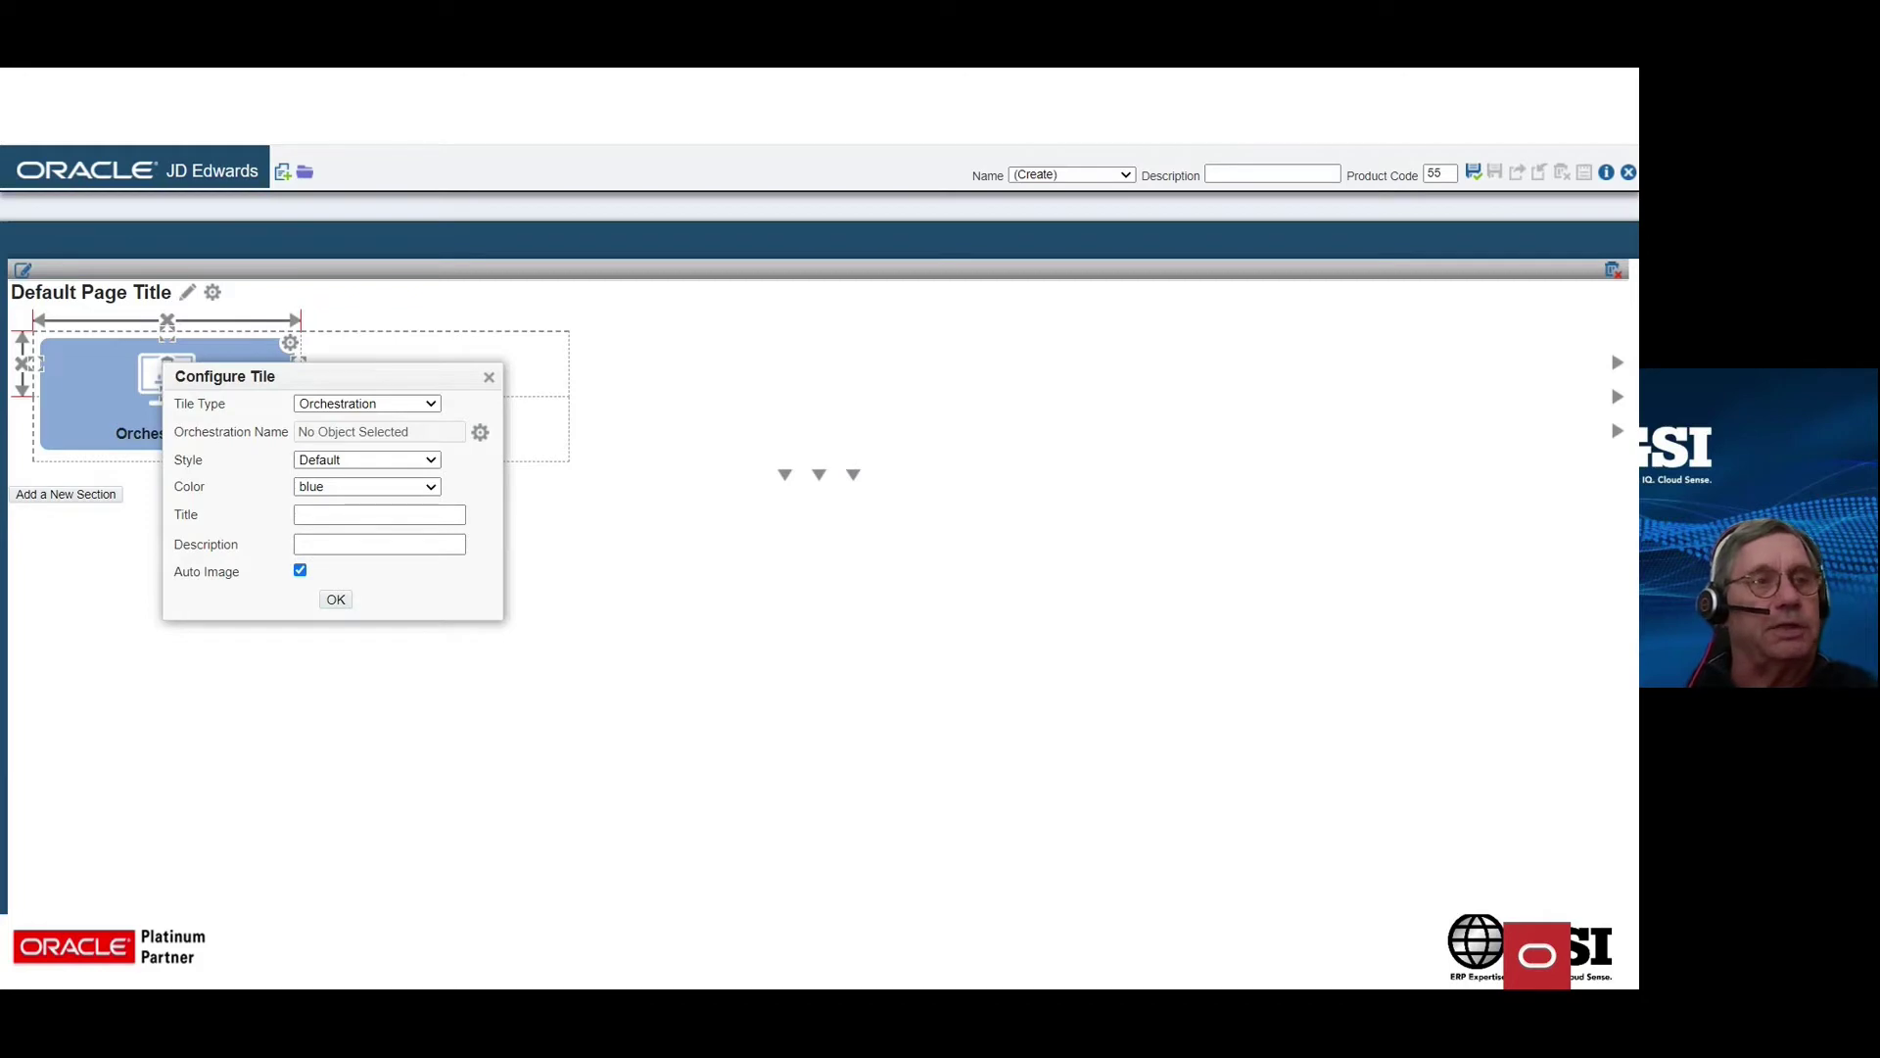
{"action": "key", "text": "alt+Tab"}
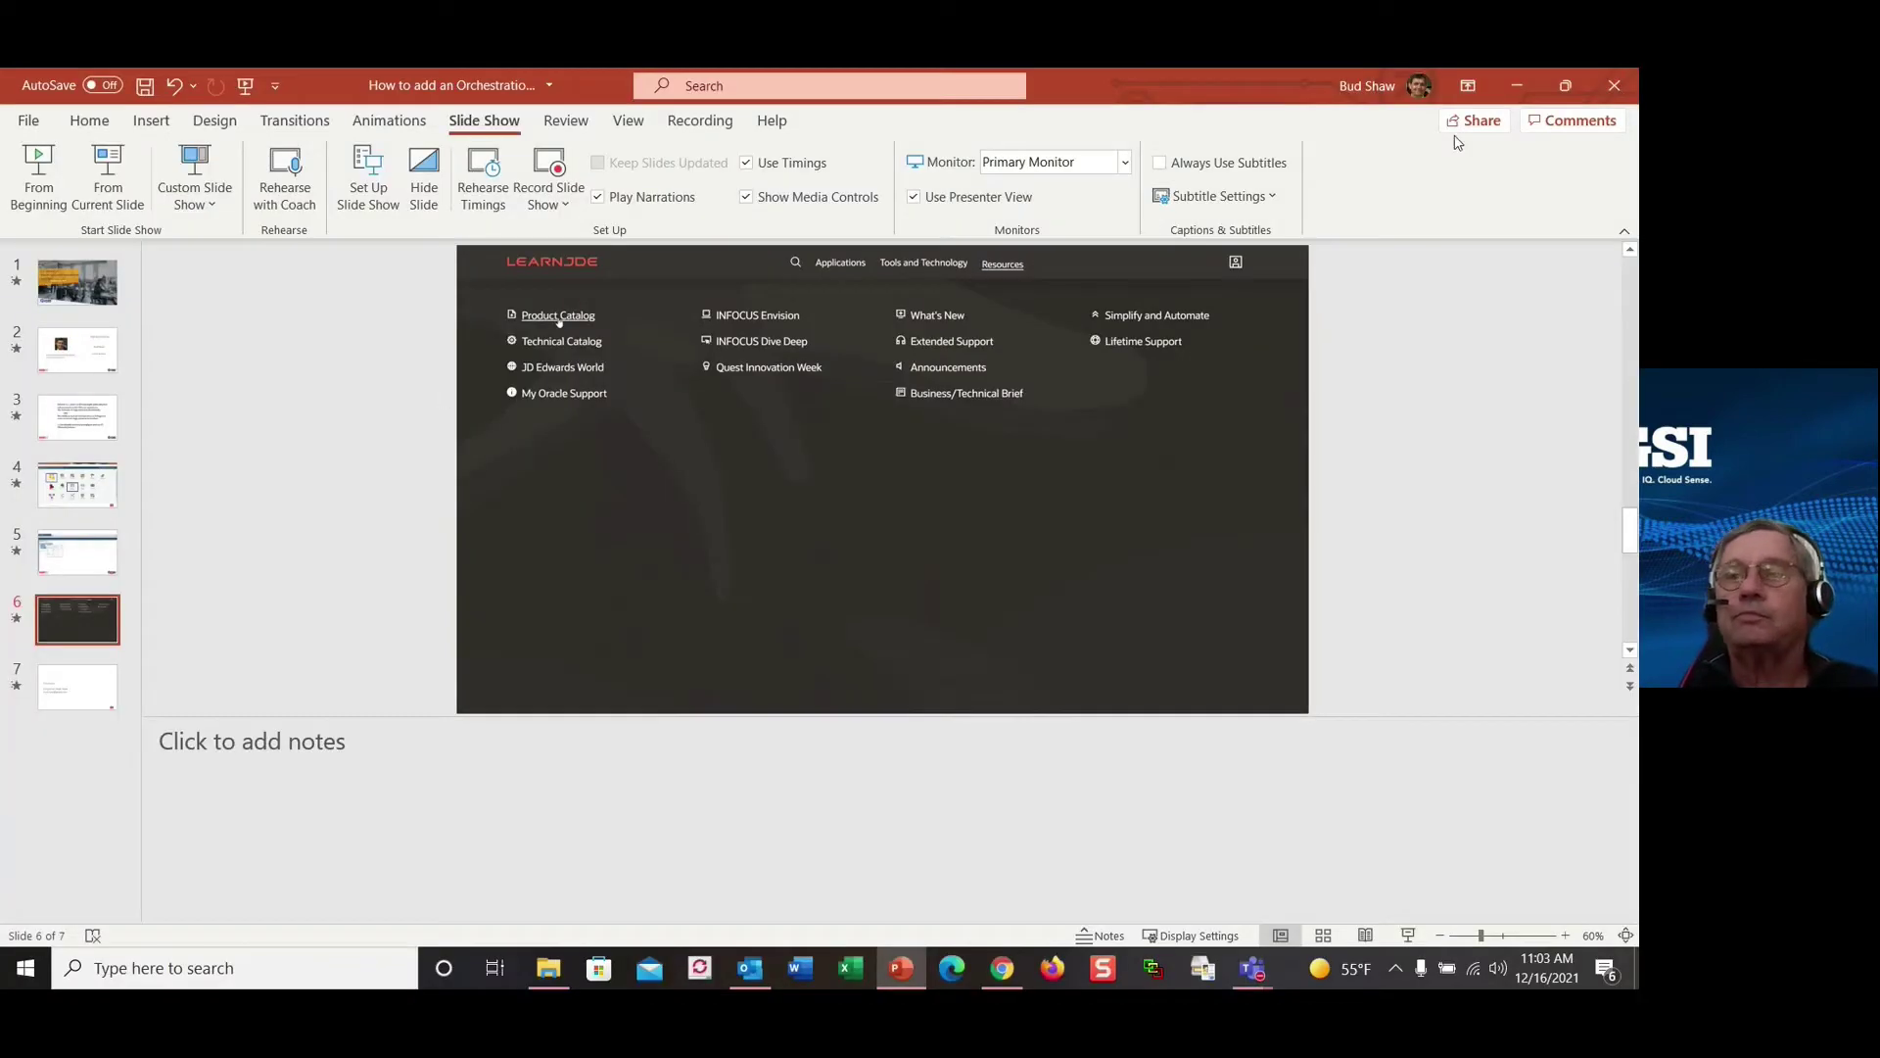
{"action": "left_click", "coordinate": [1515, 87]}
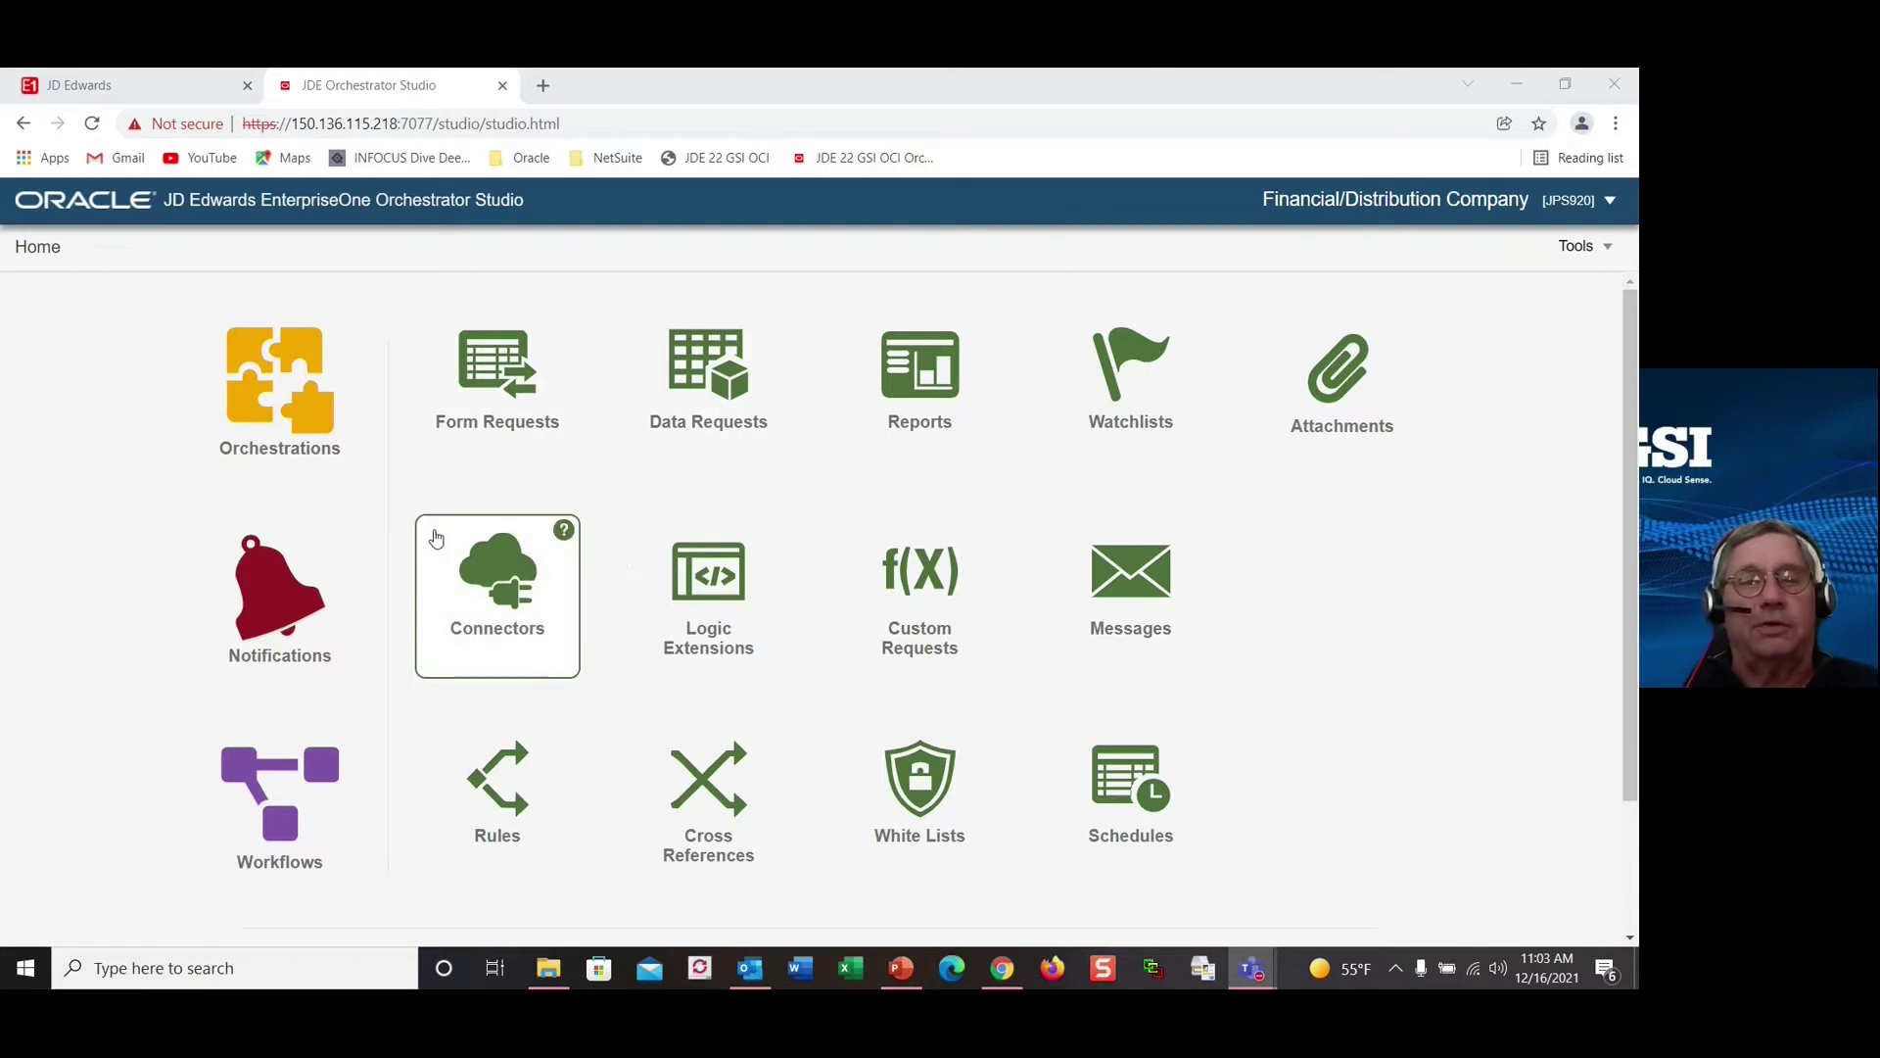
Step: Open the Orchestrations designer to list existing orchestrations like Cost of Living Adjustment
{"action": "left_click", "coordinate": [289, 415]}
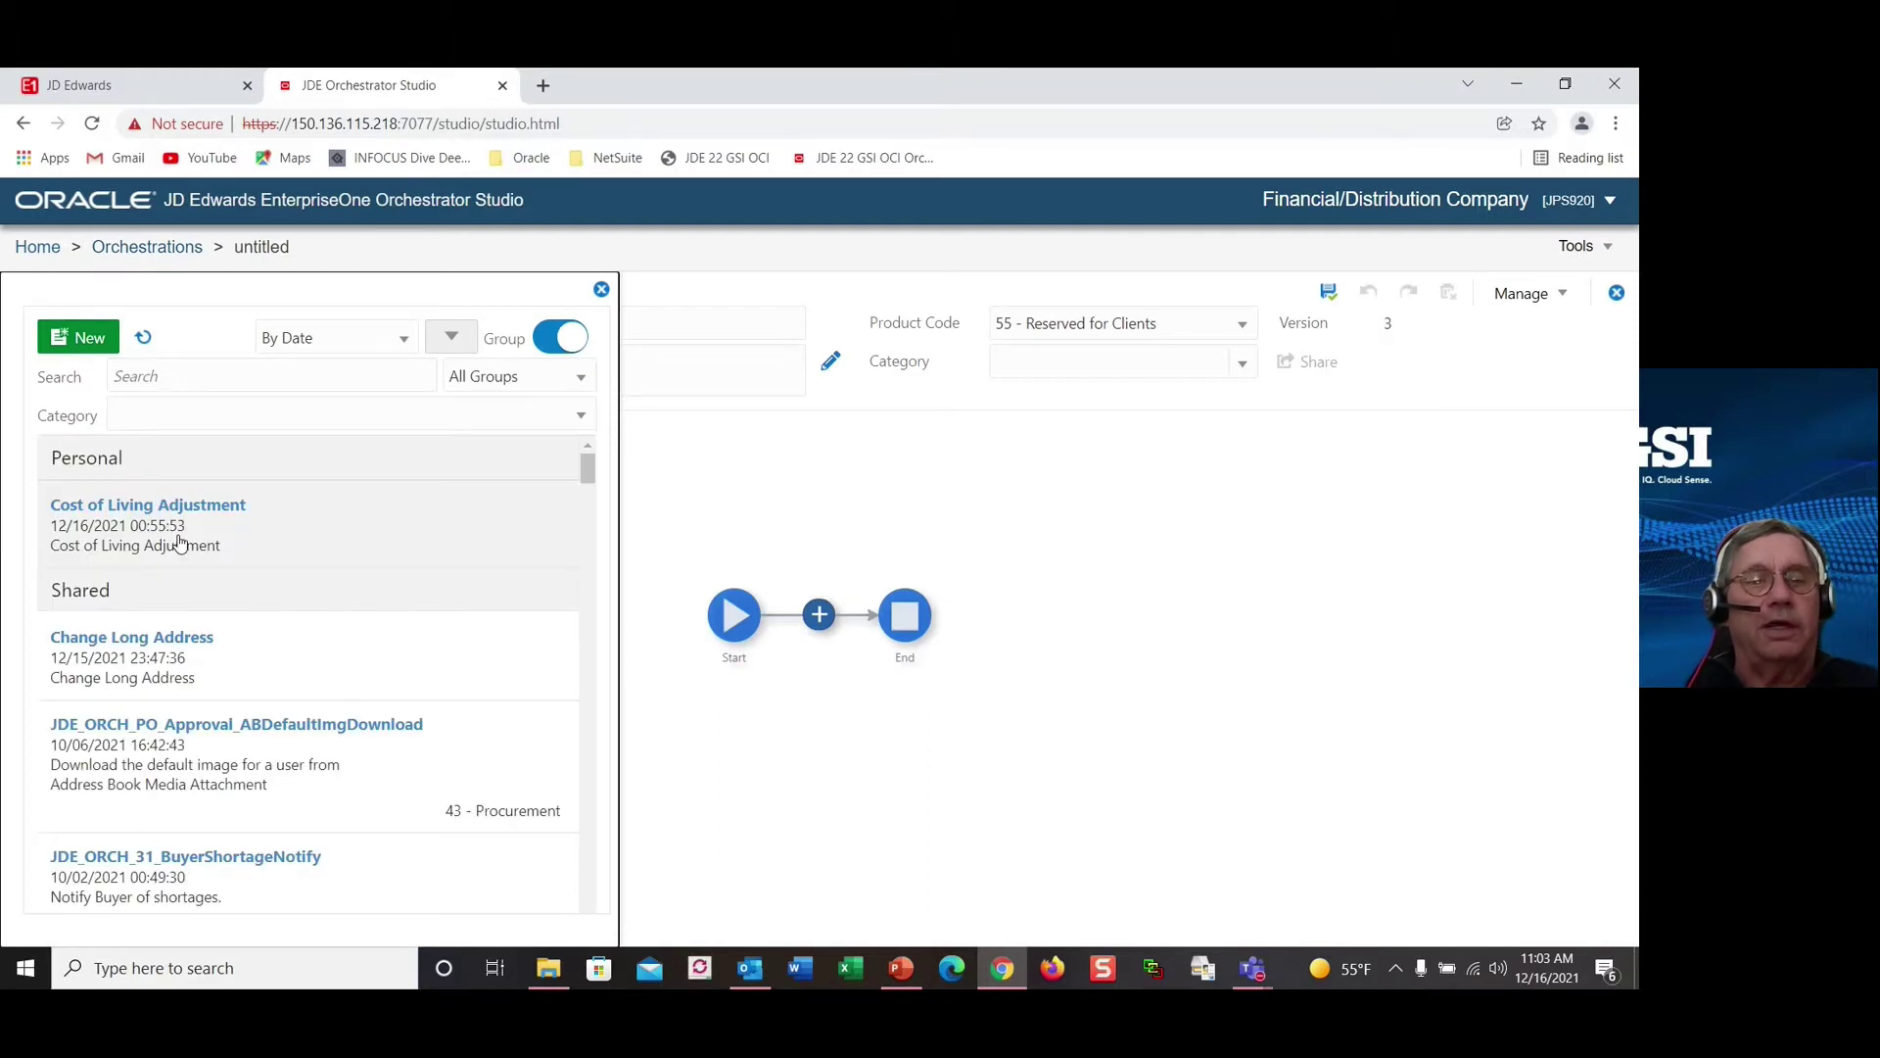
Step: Load Cost of Living Adjustment and open its logic extension step in the editor
{"action": "left_click", "coordinate": [180, 543]}
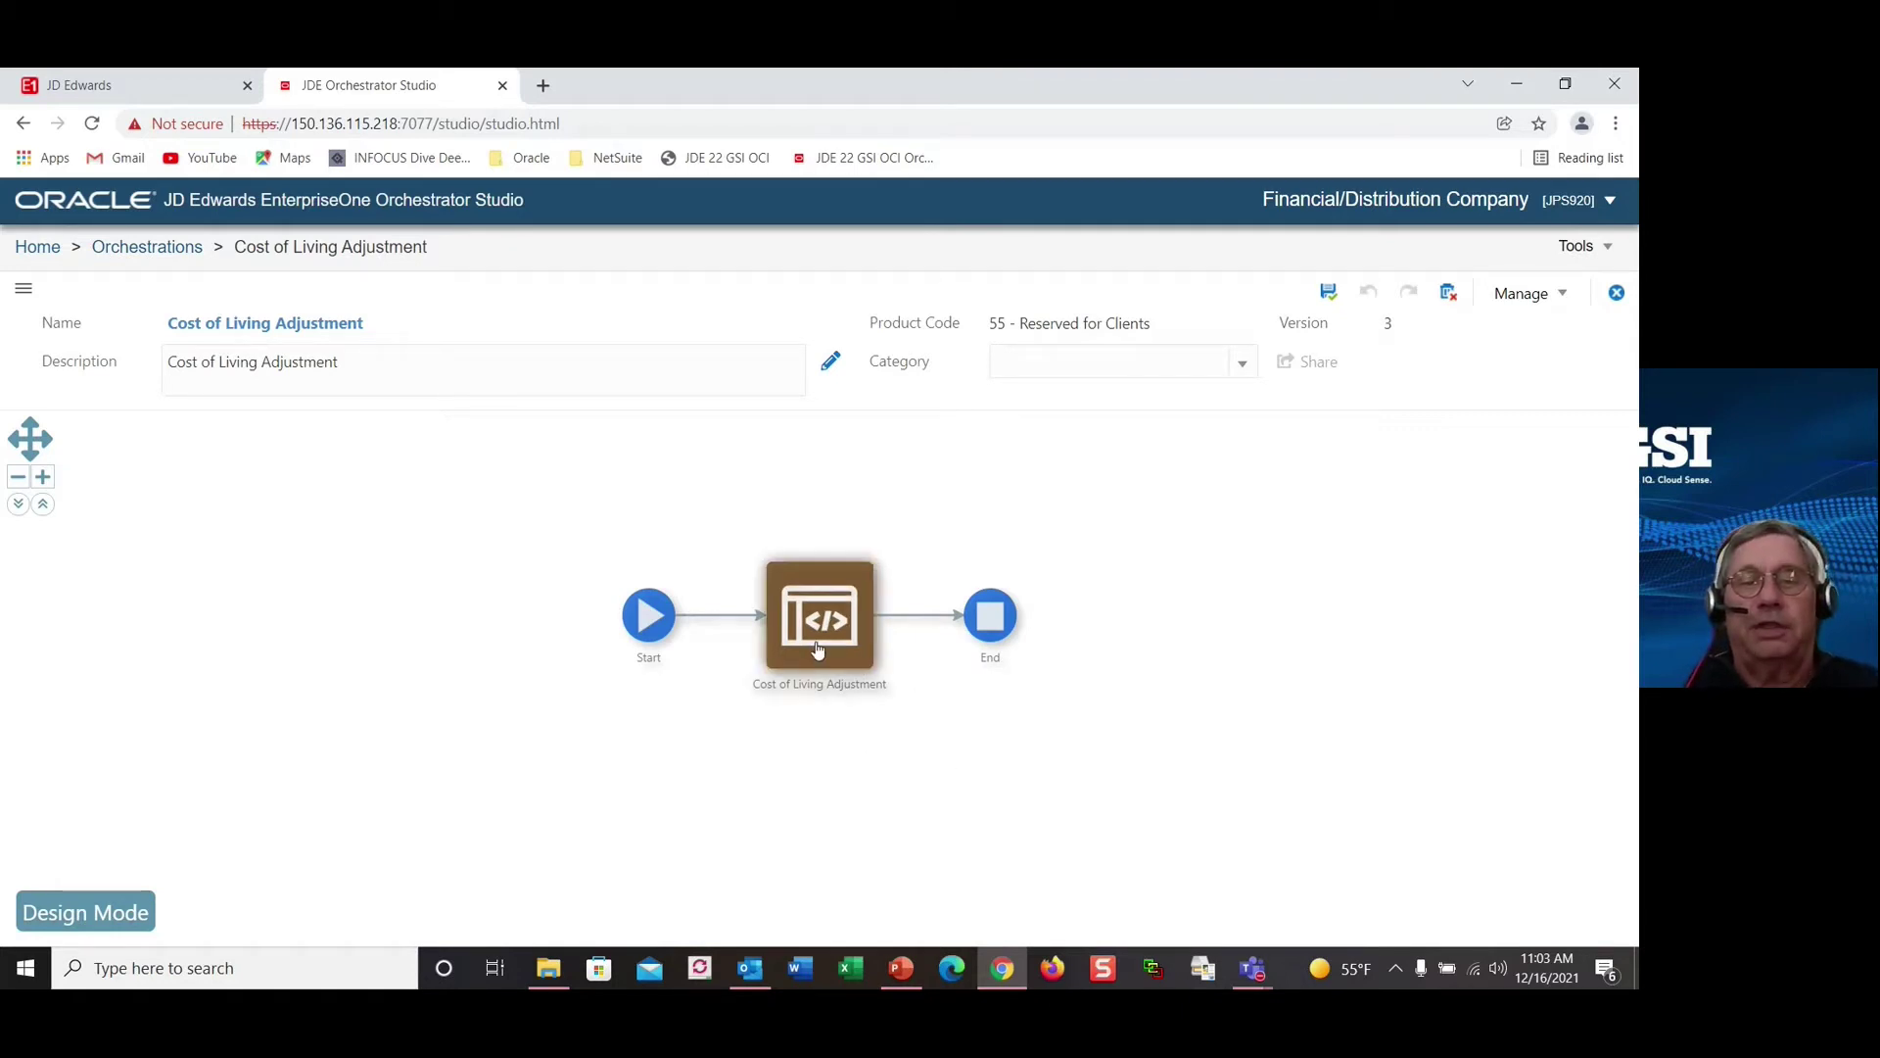
{"action": "mouse_move", "coordinate": [818, 649]}
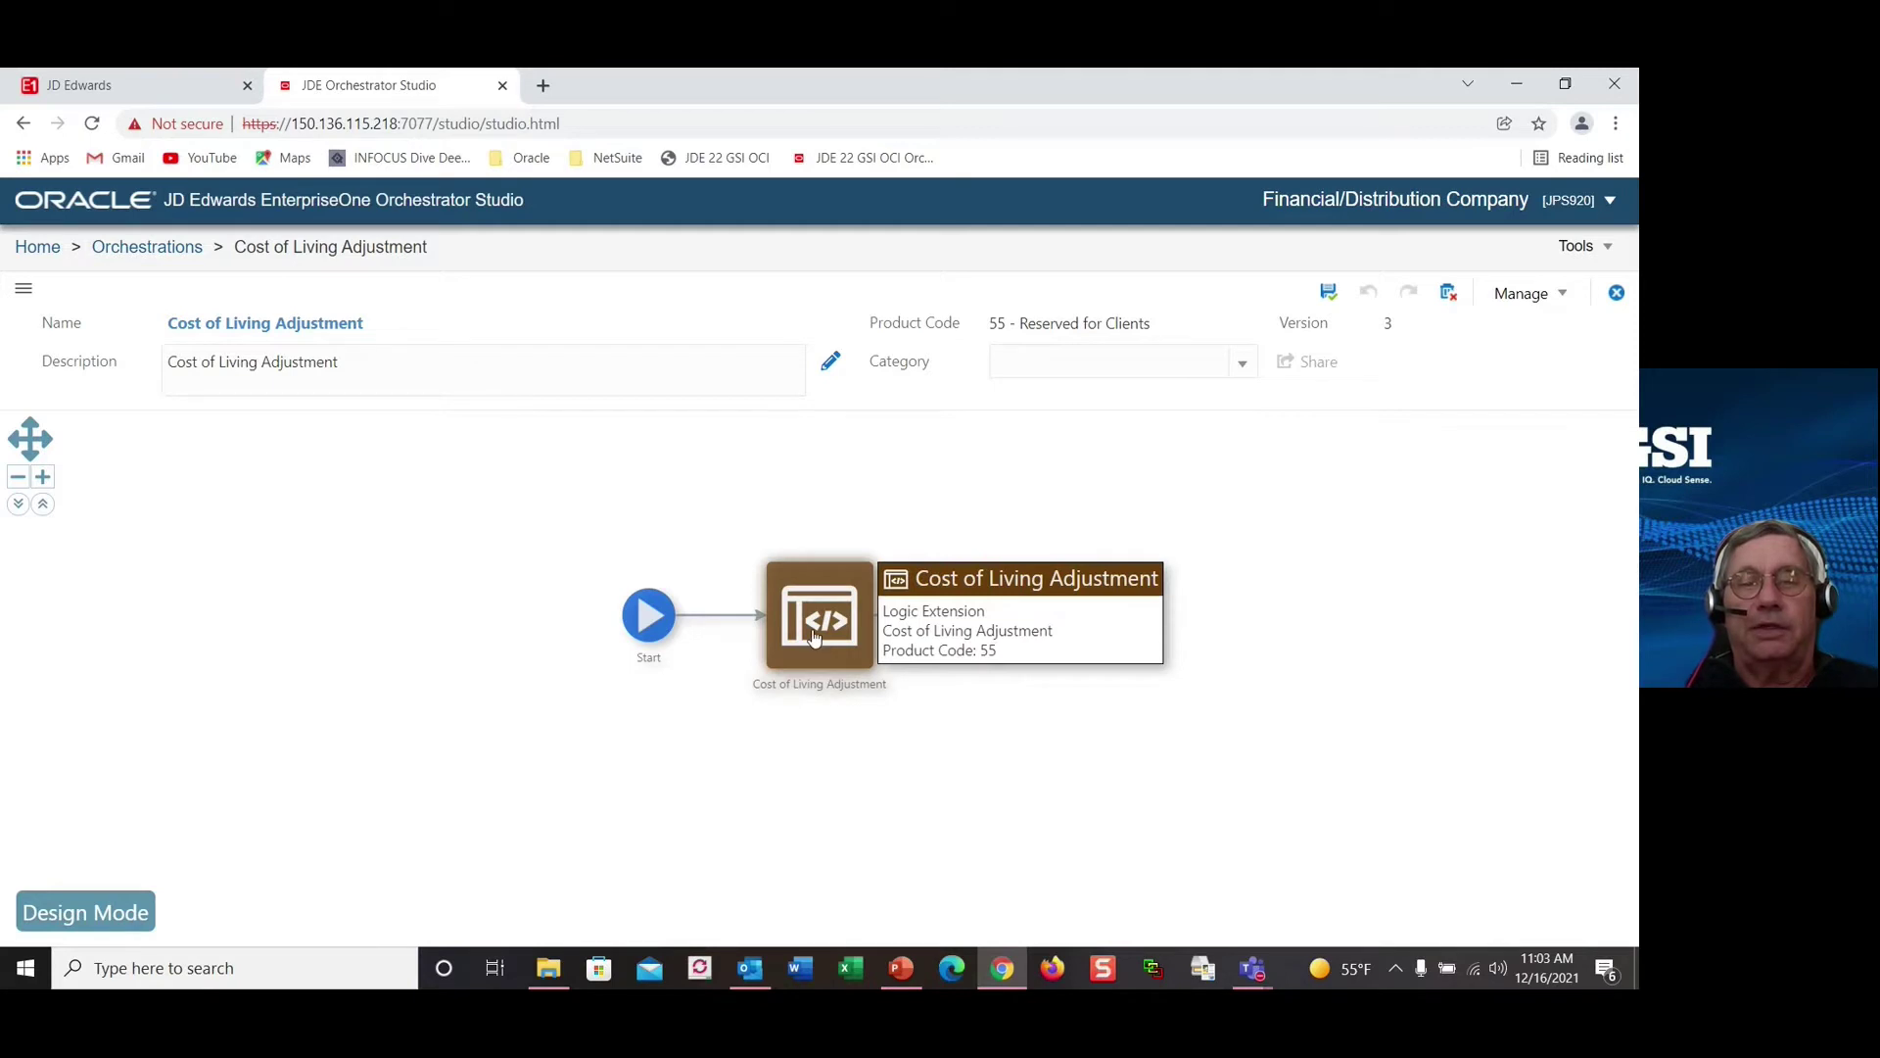
{"action": "left_click", "coordinate": [813, 637]}
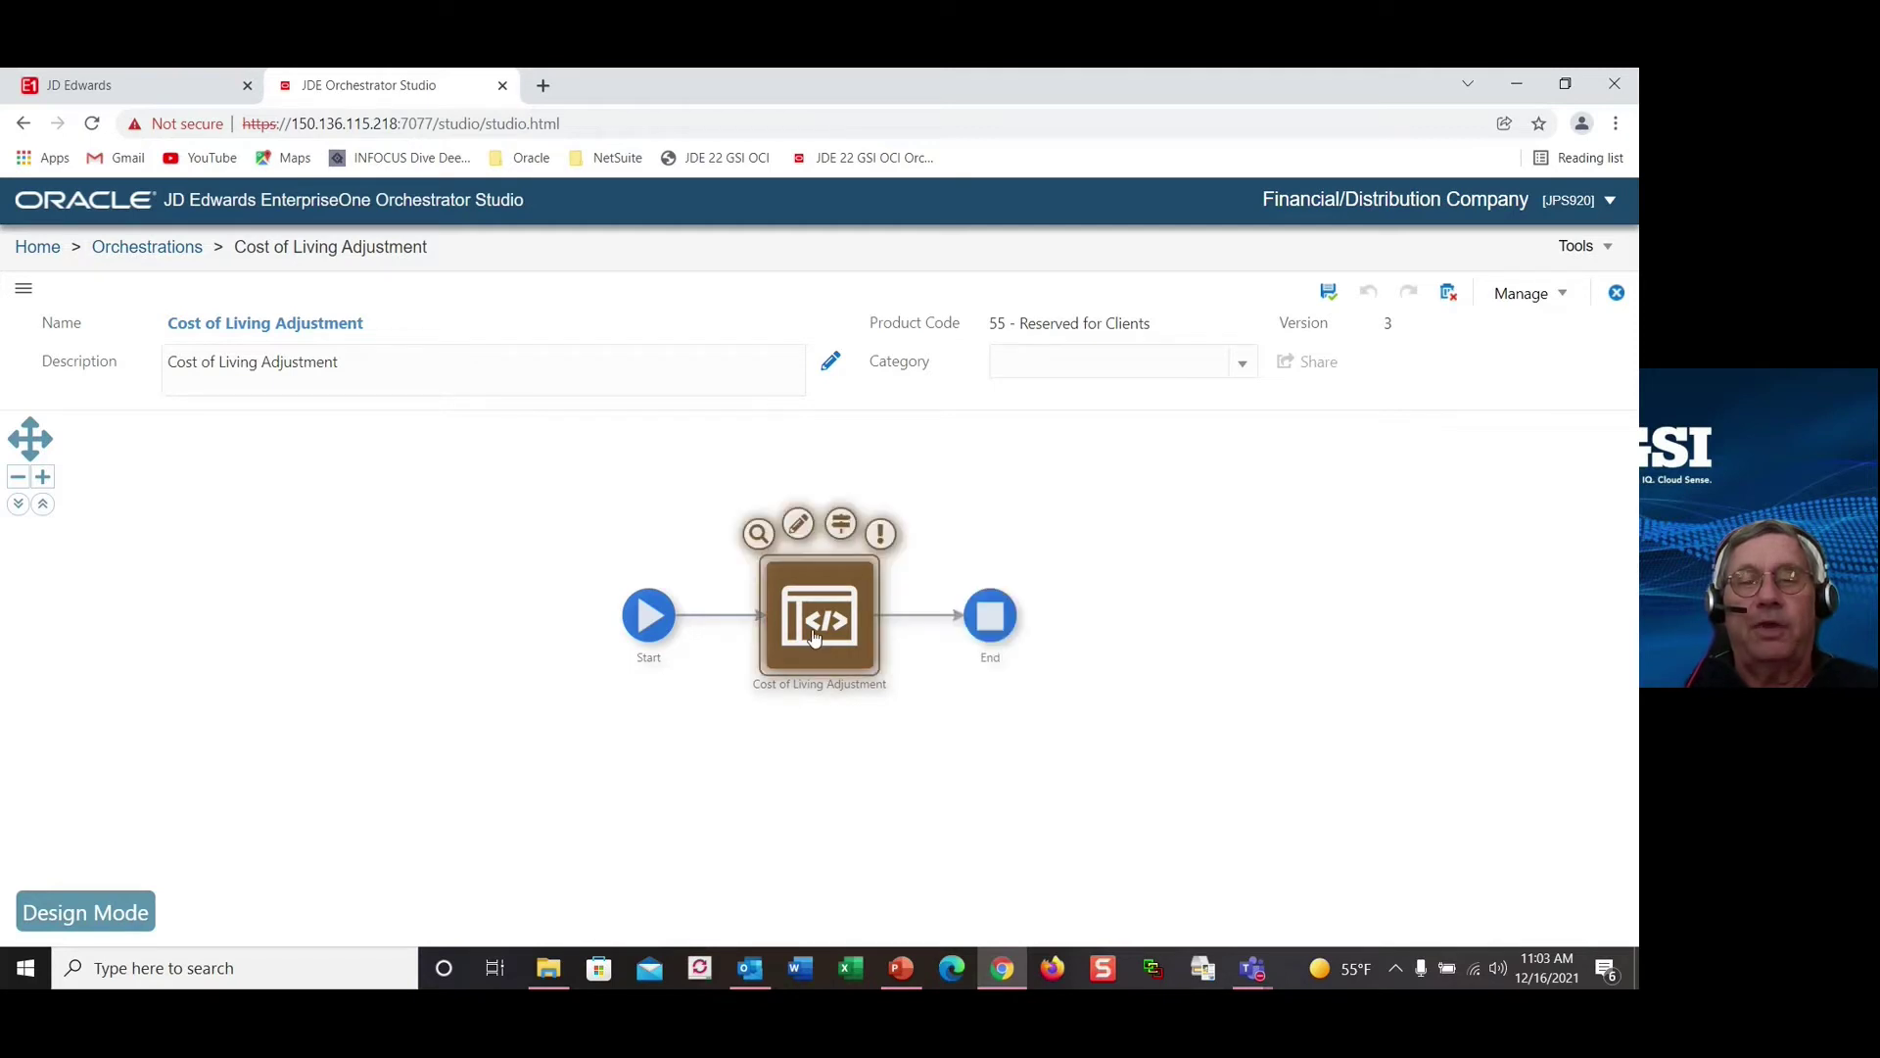
{"action": "left_click", "coordinate": [796, 526]}
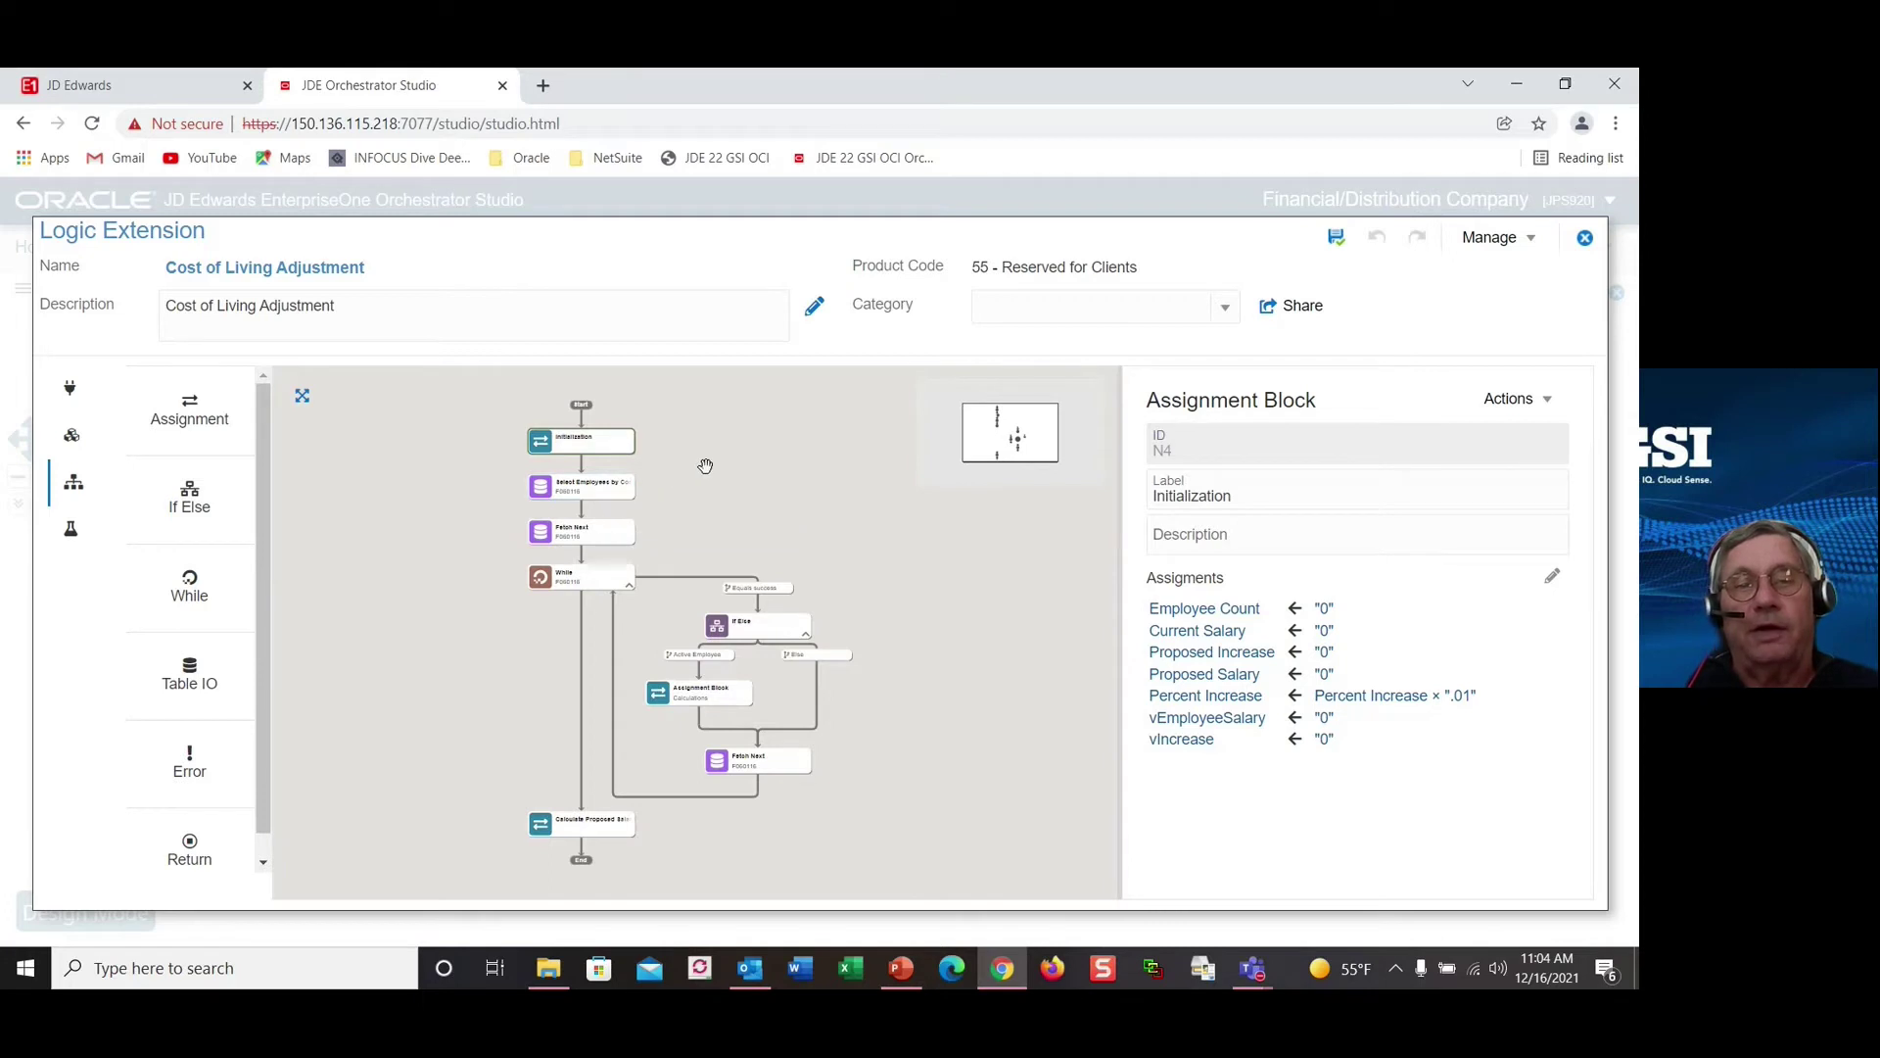
Step: Inspect the Select Employees by Company step's Table IO settings: F060116, CompanyHome mapped to Company
{"action": "mouse_move", "coordinate": [485, 474]}
{"action": "left_mouse_down"}
{"action": "mouse_move", "coordinate": [620, 478]}
{"action": "mouse_move", "coordinate": [666, 538]}
{"action": "mouse_move", "coordinate": [442, 536]}
{"action": "left_mouse_up"}
{"action": "key", "text": "Escape"}
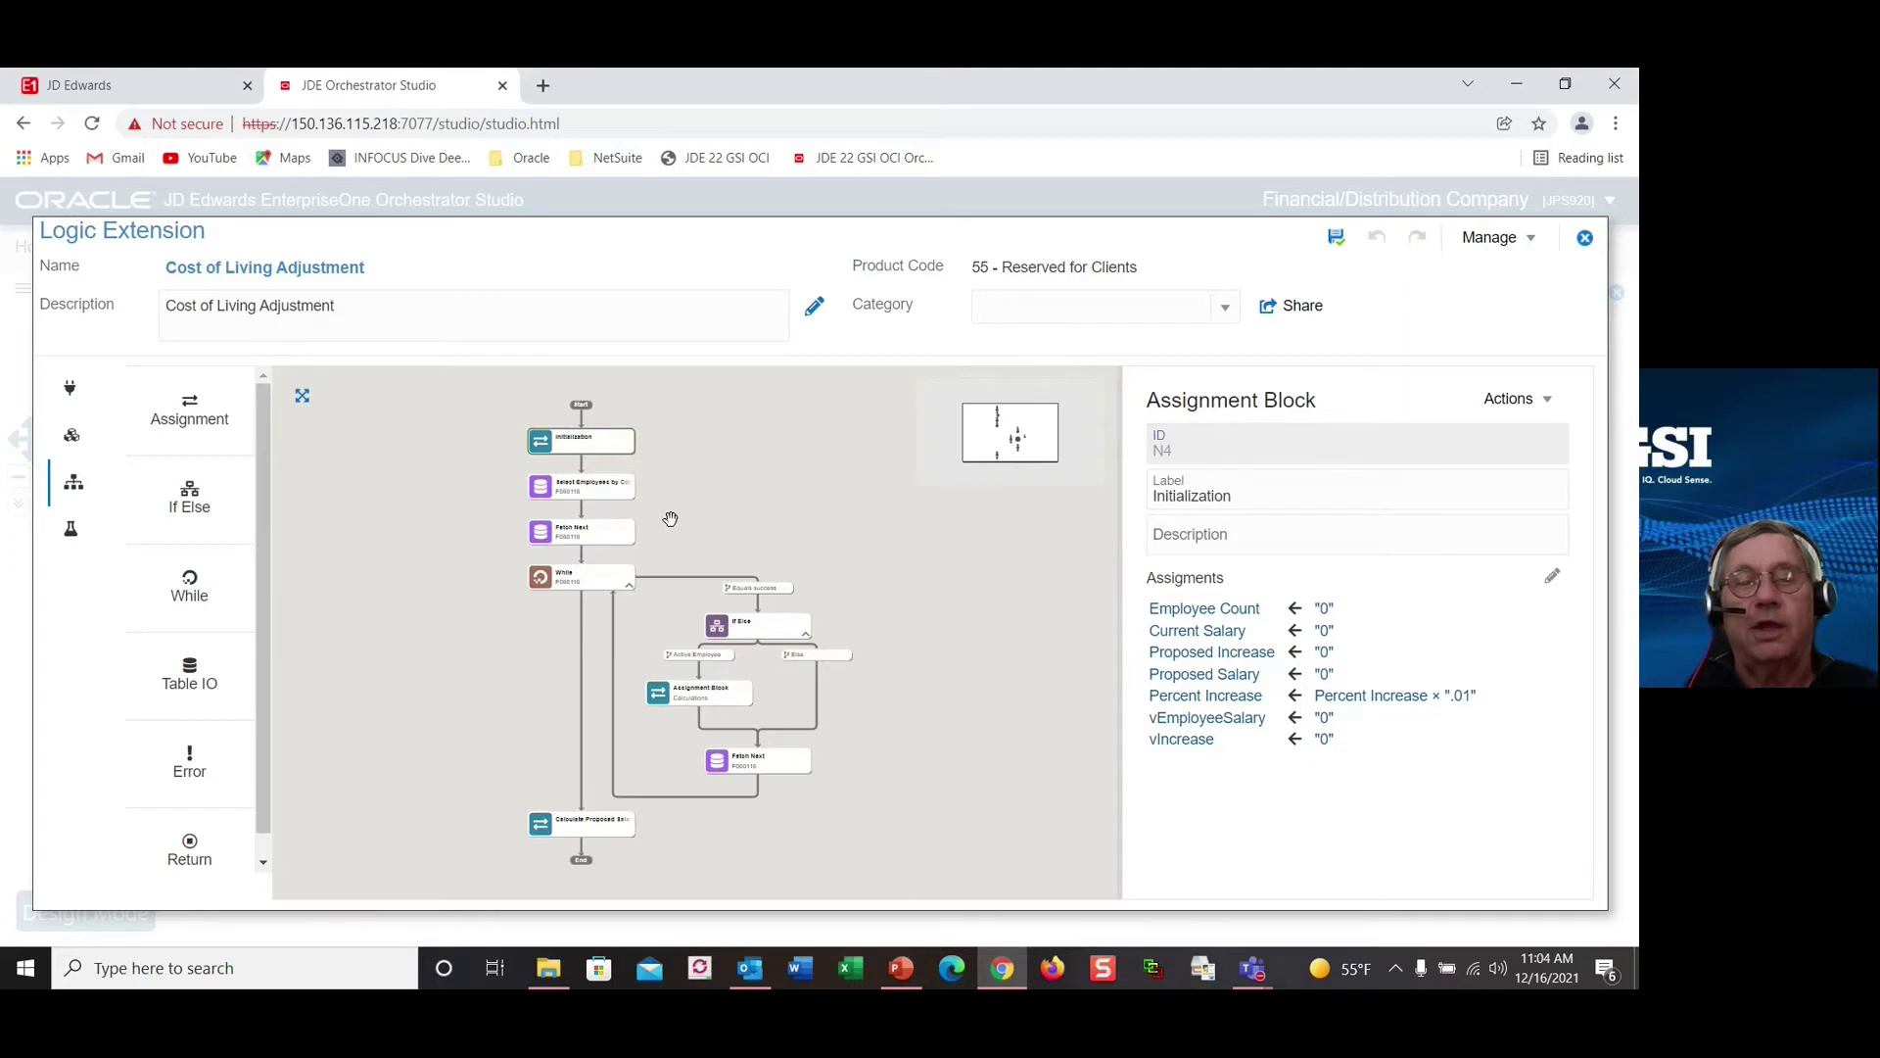
{"action": "left_click", "coordinate": [584, 495]}
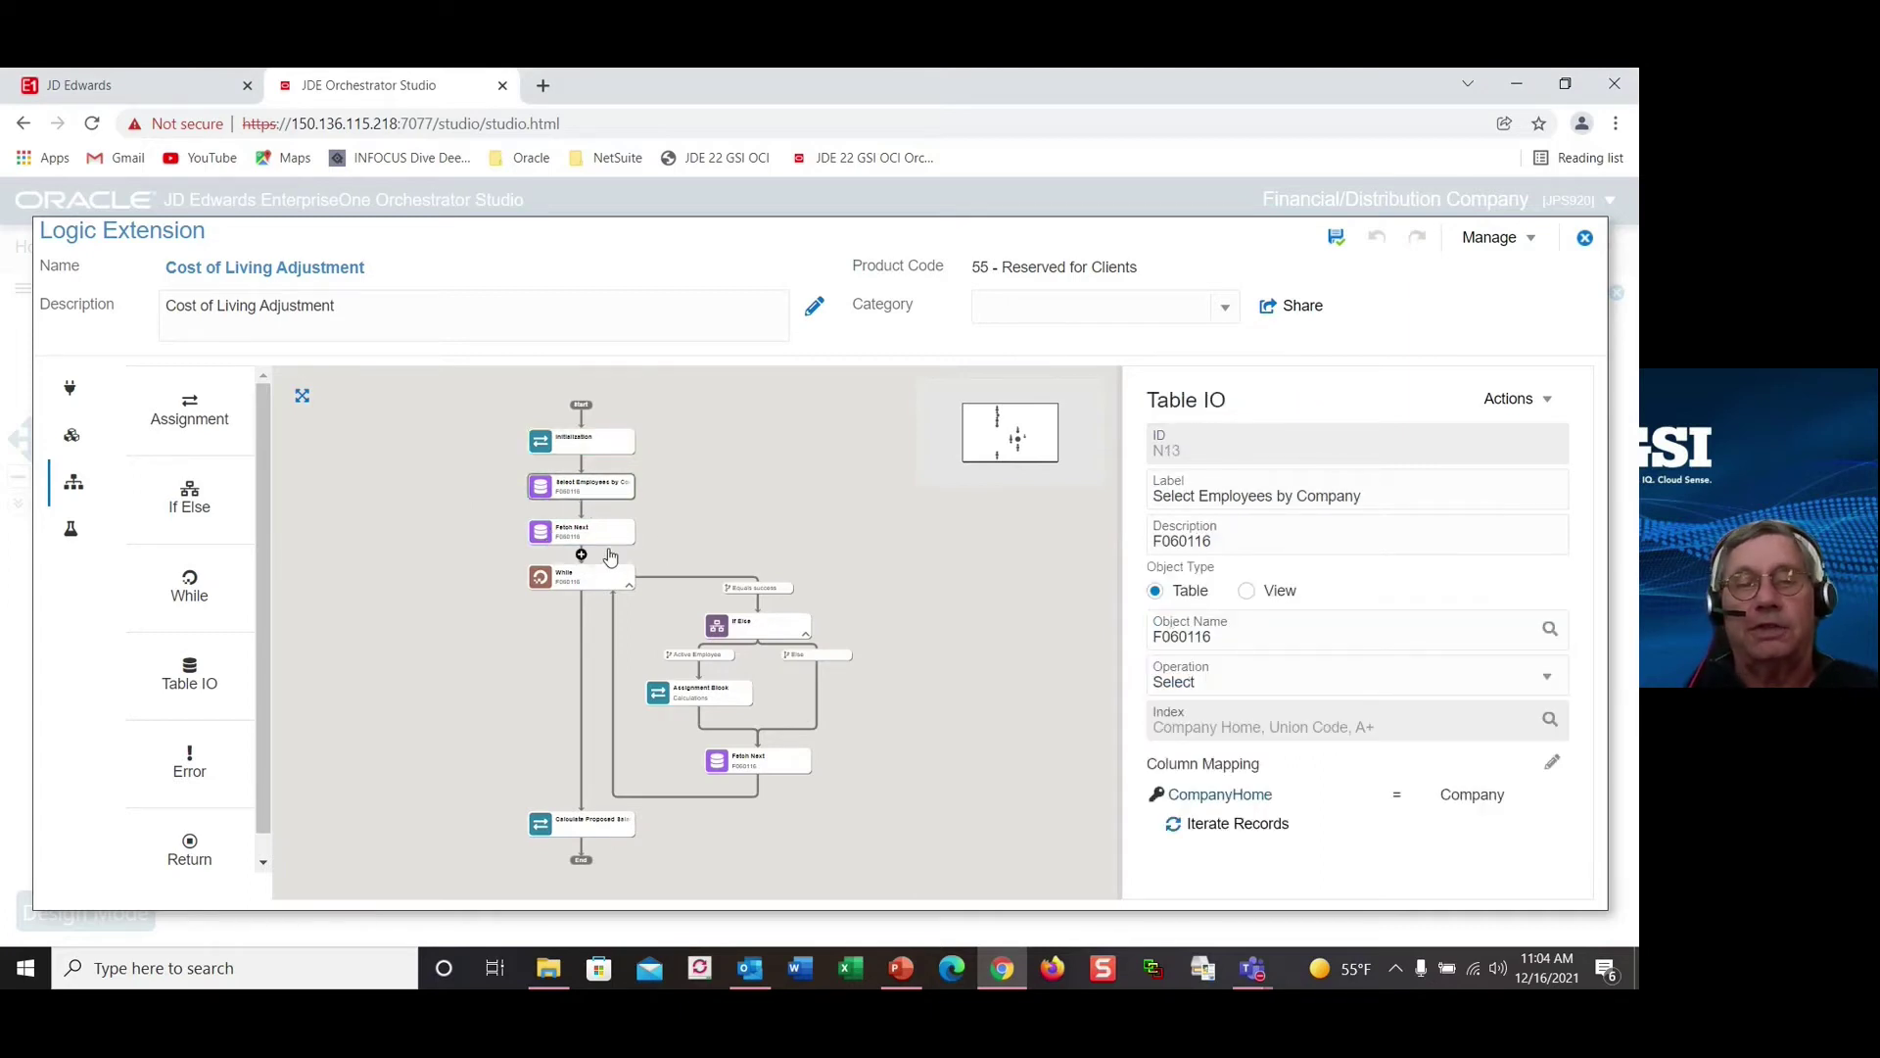
{"action": "key", "text": "ctrl+2"}
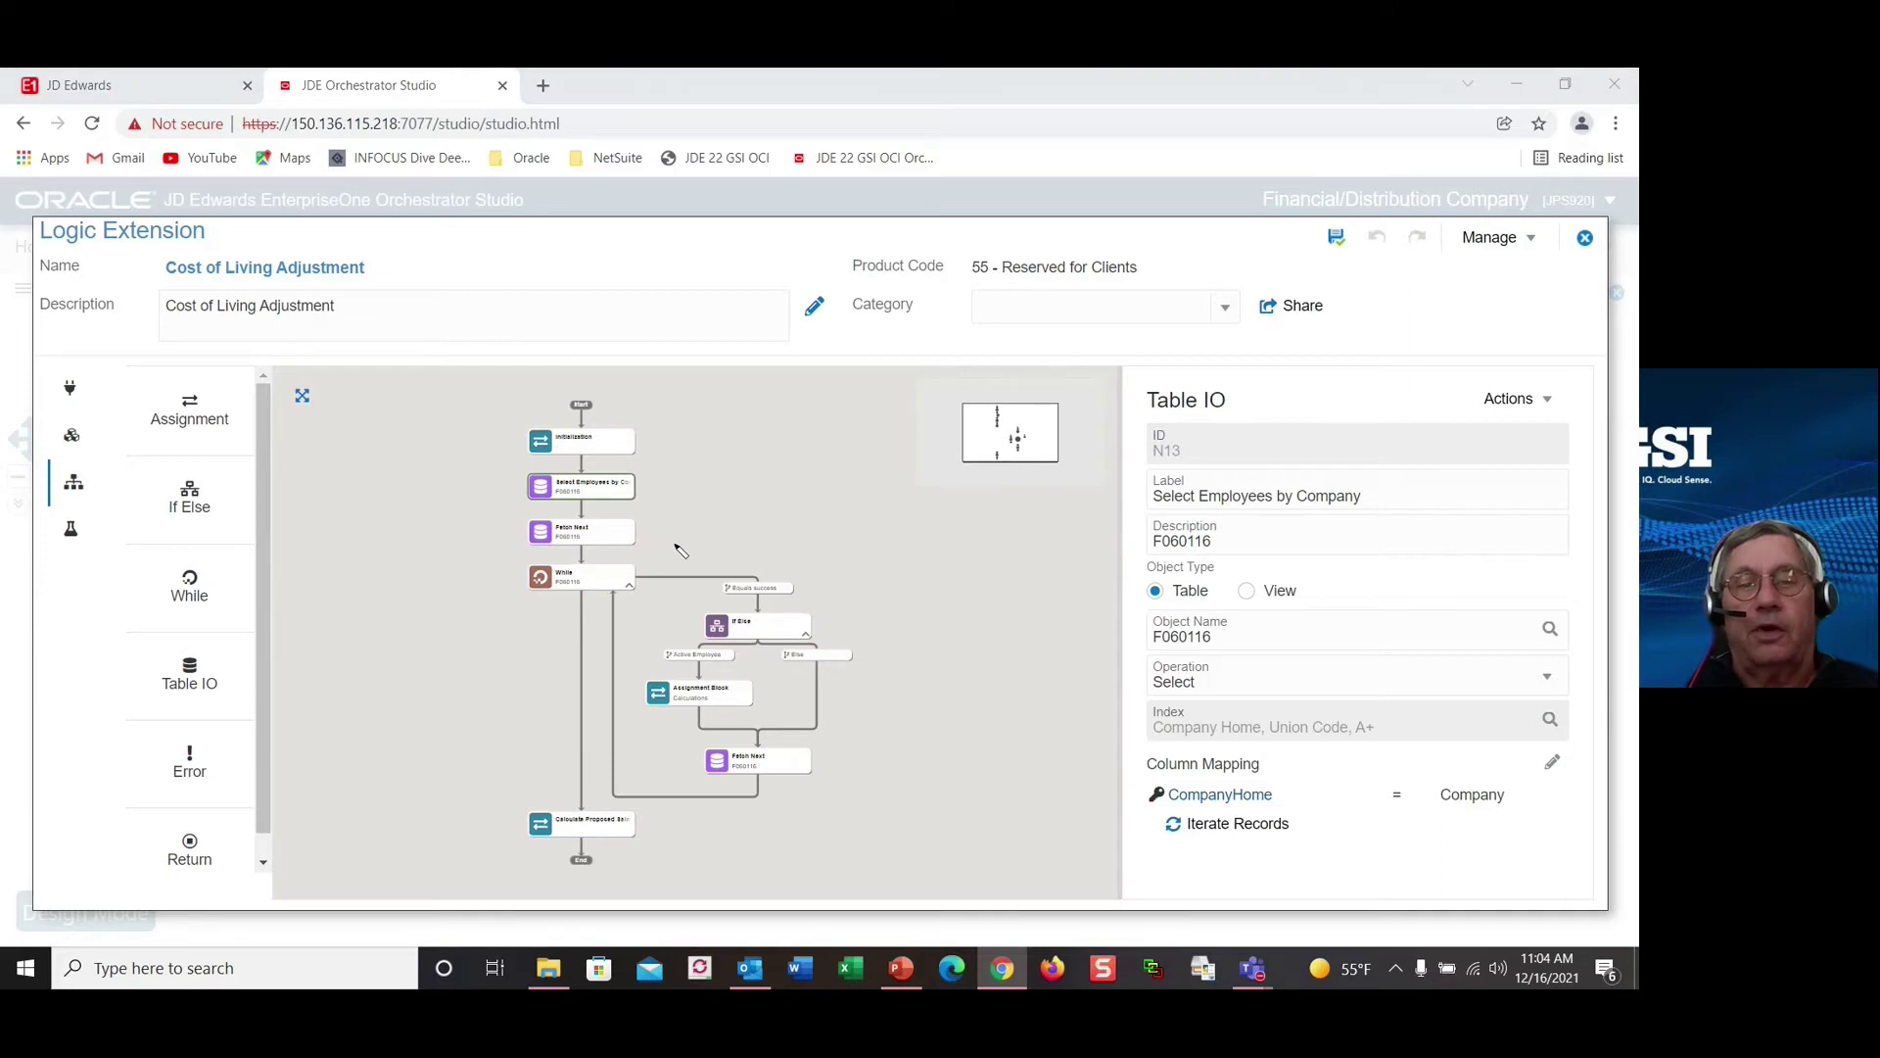
{"action": "left_click_drag", "start_coordinate": [665, 546], "coordinate": [654, 754]}
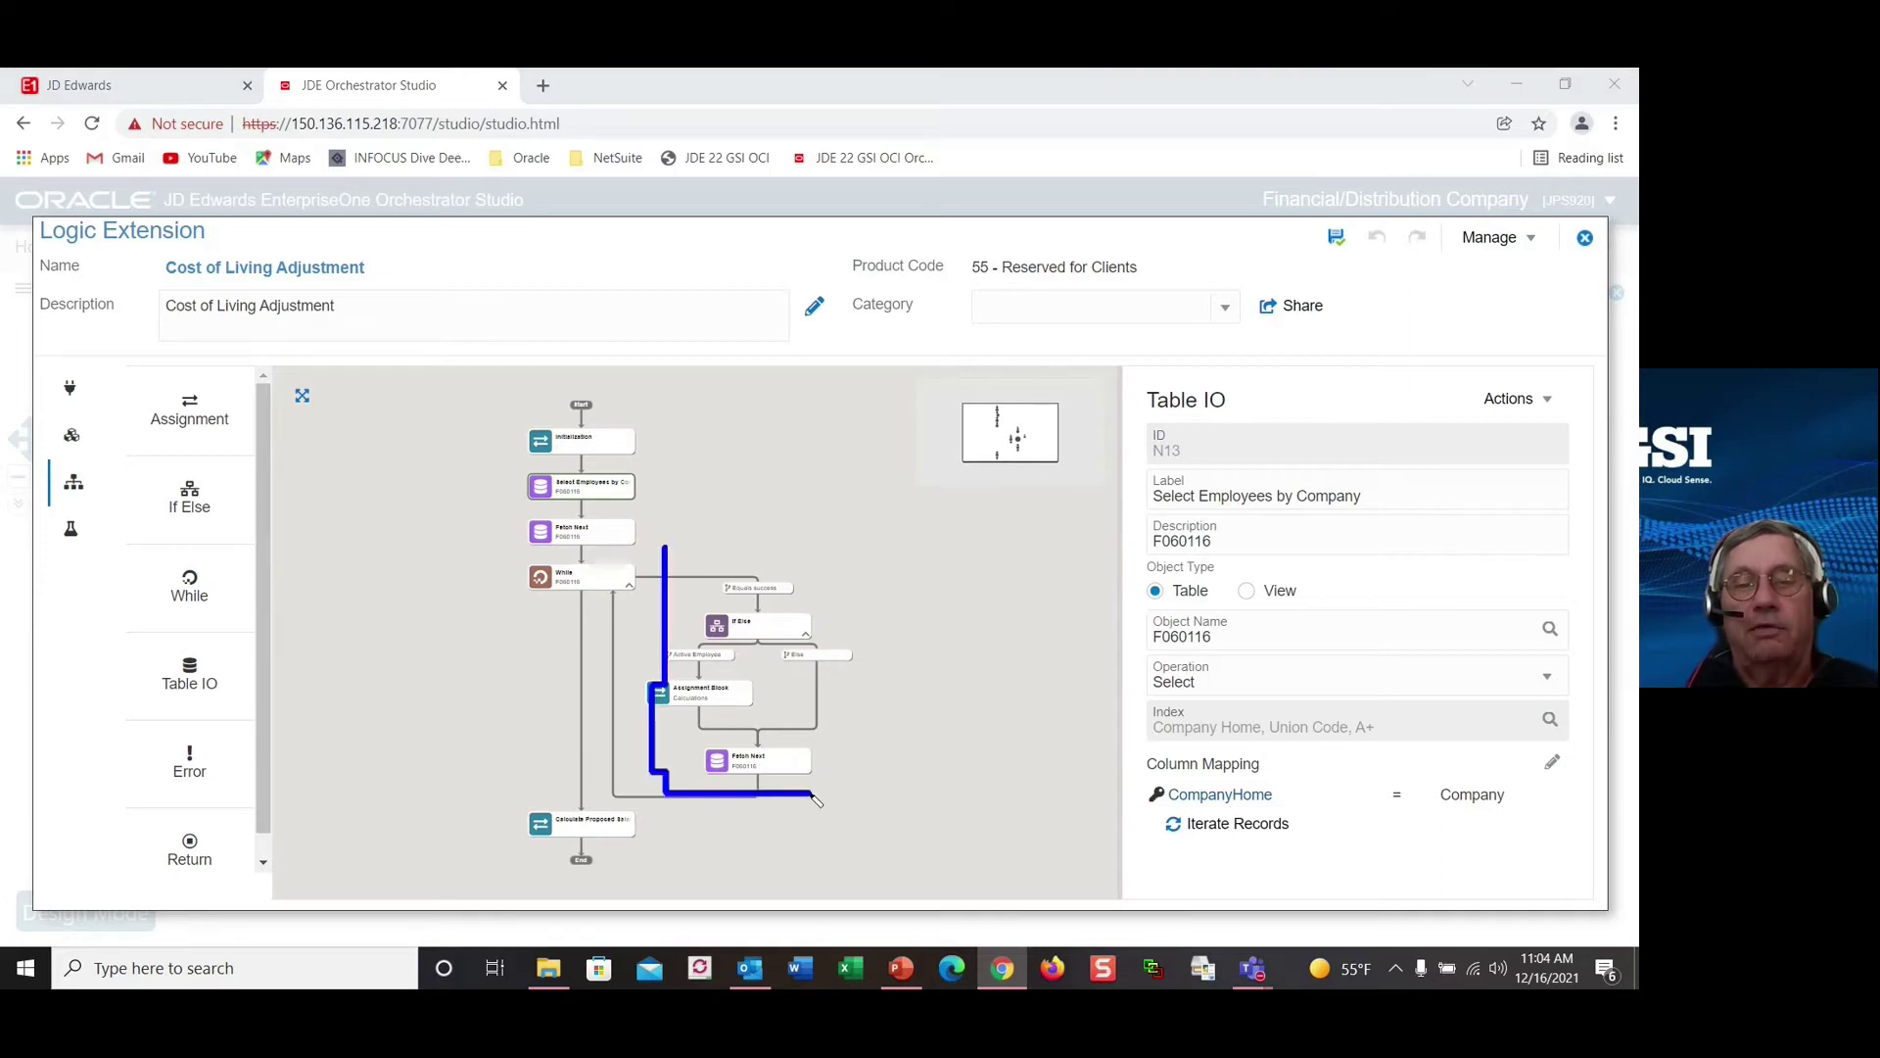
{"action": "mouse_move", "coordinate": [813, 798]}
{"action": "left_mouse_down"}
{"action": "mouse_move", "coordinate": [826, 632]}
{"action": "mouse_move", "coordinate": [703, 544]}
{"action": "mouse_move", "coordinate": [653, 551]}
{"action": "left_mouse_up"}
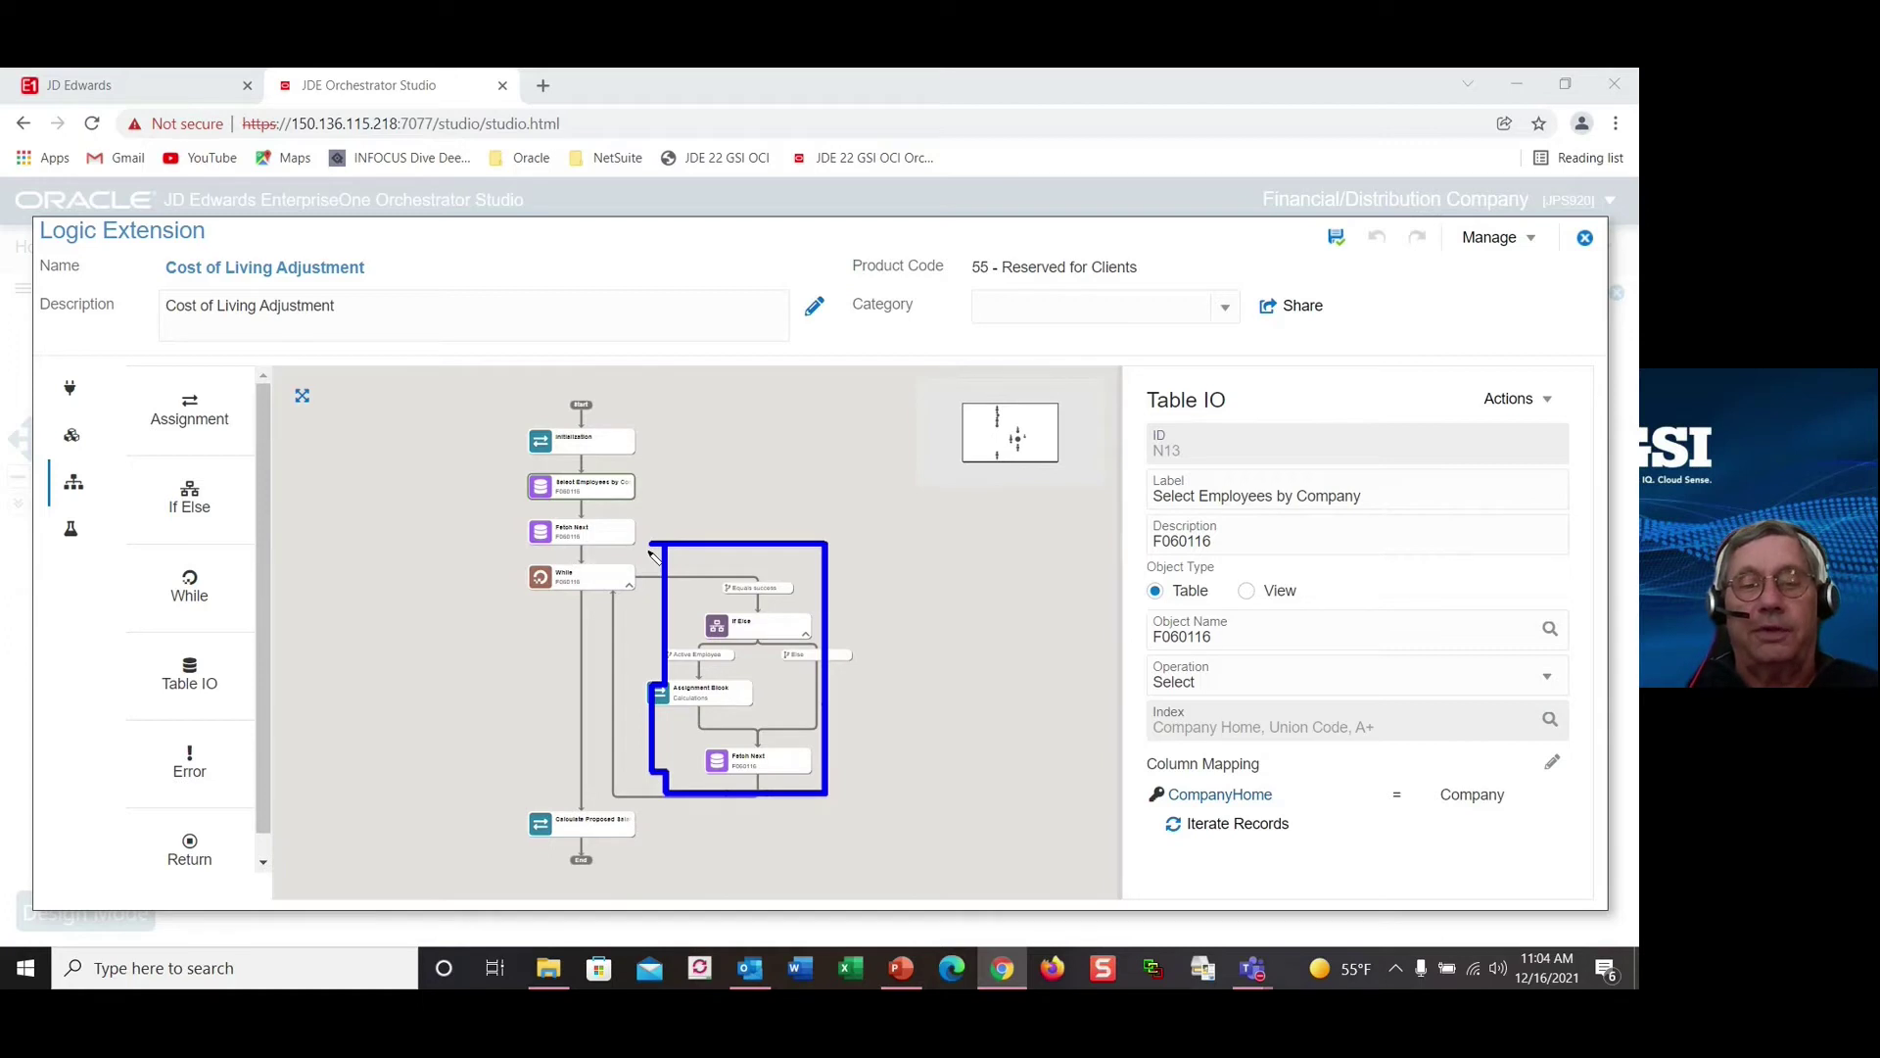
{"action": "left_click", "coordinate": [714, 498]}
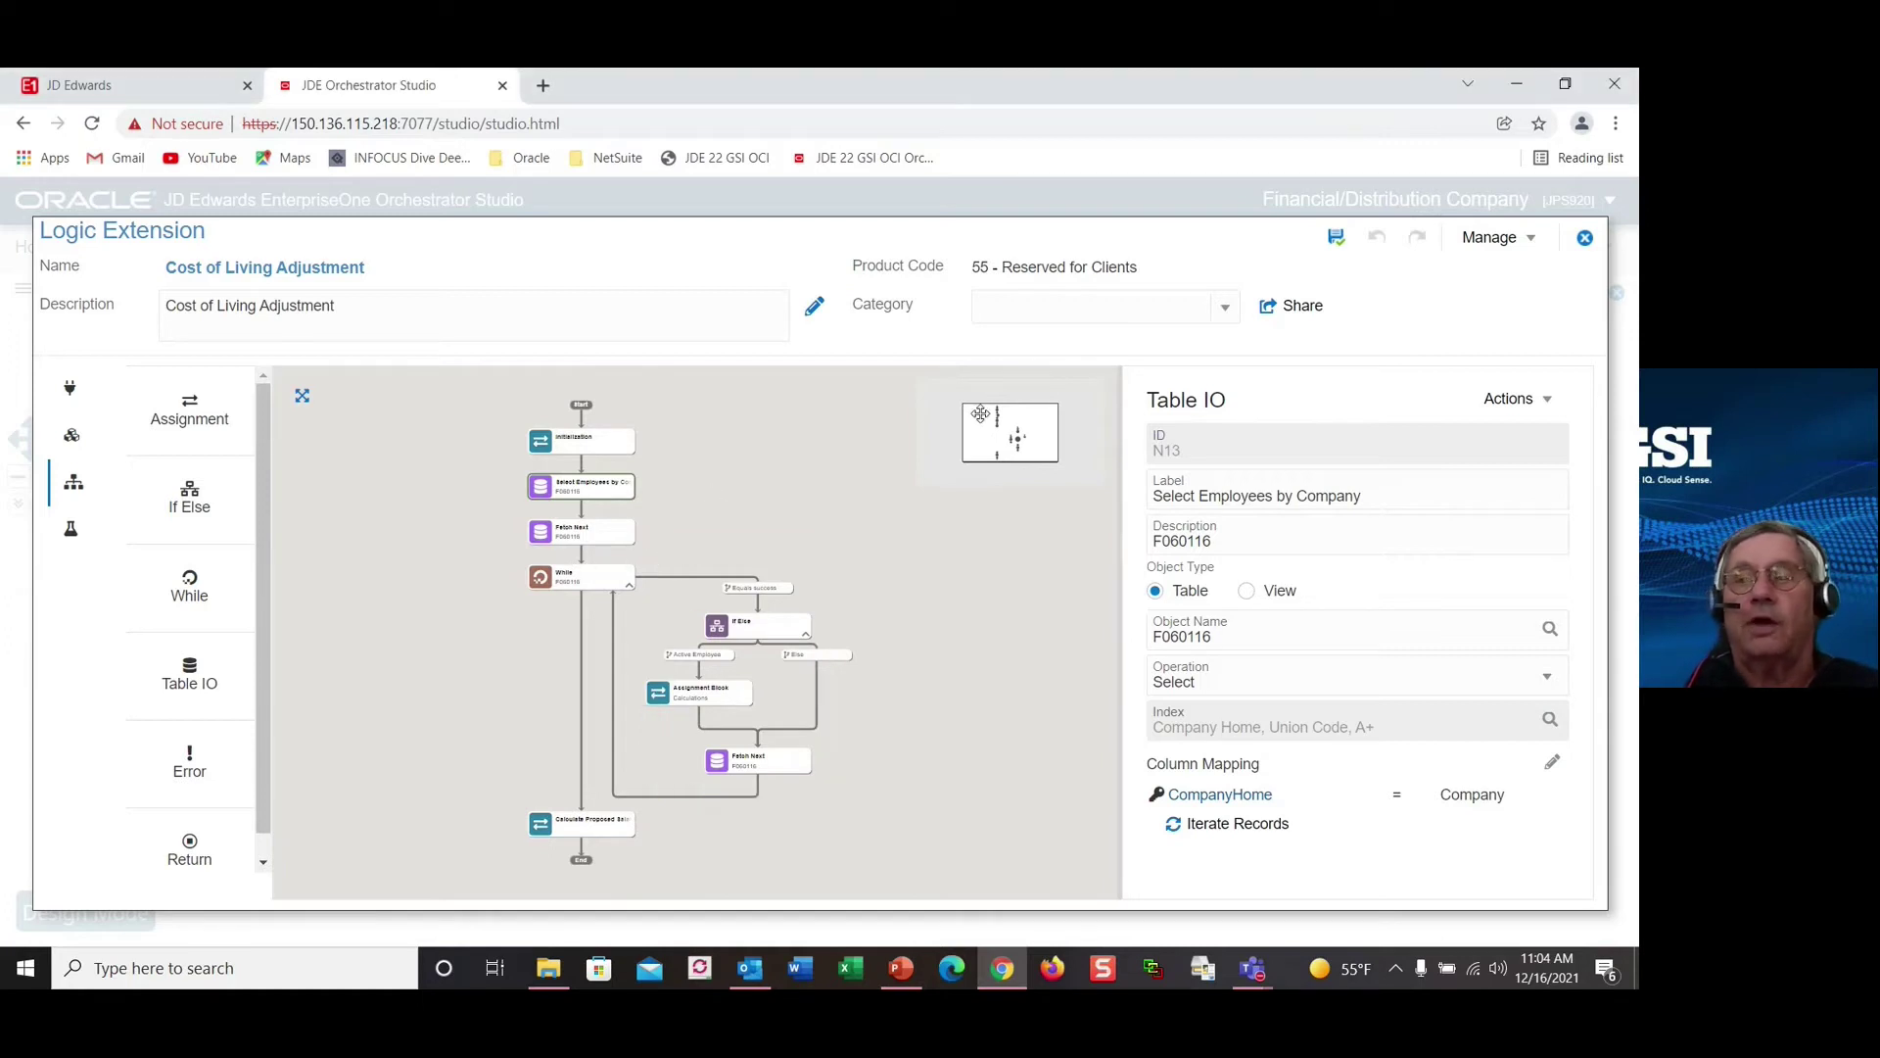
Step: Test-run Cost of Living Adjustment with Company 00001 and Percent Increase 3
{"action": "left_click", "coordinate": [1587, 241]}
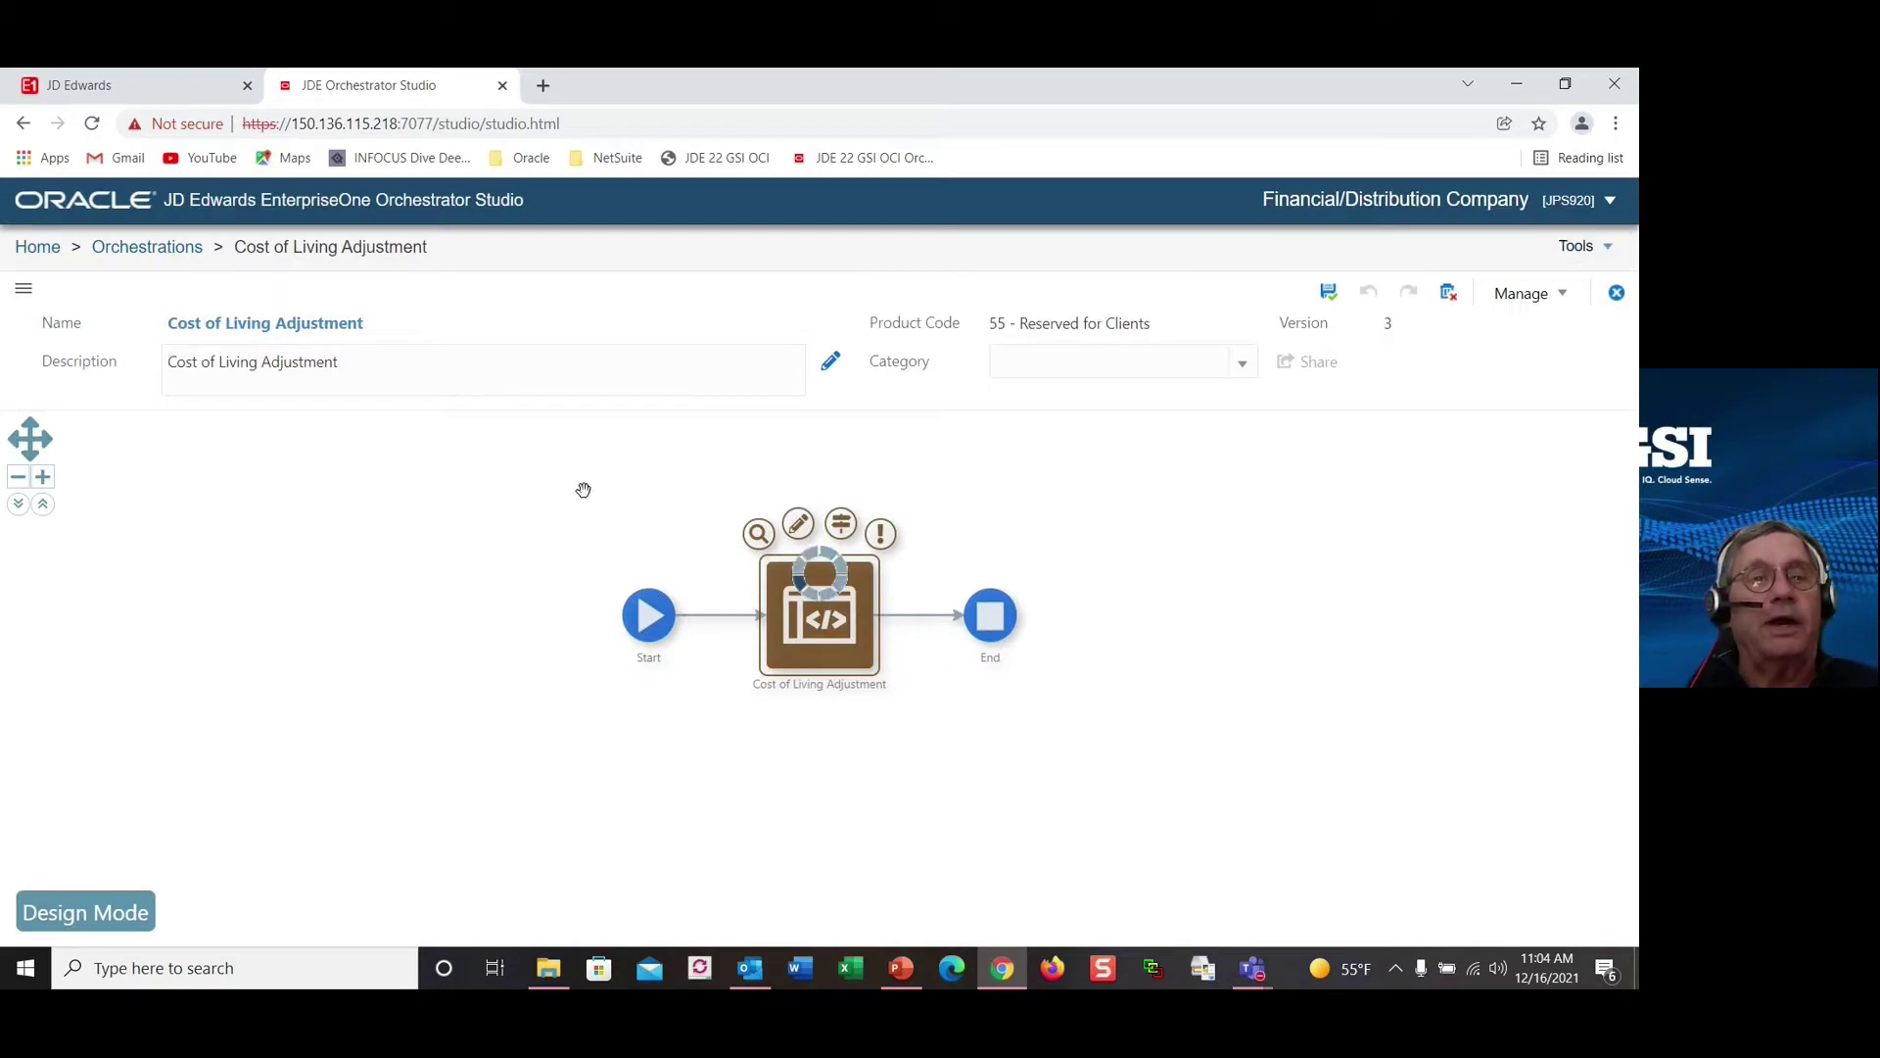
{"action": "mouse_move", "coordinate": [646, 631]}
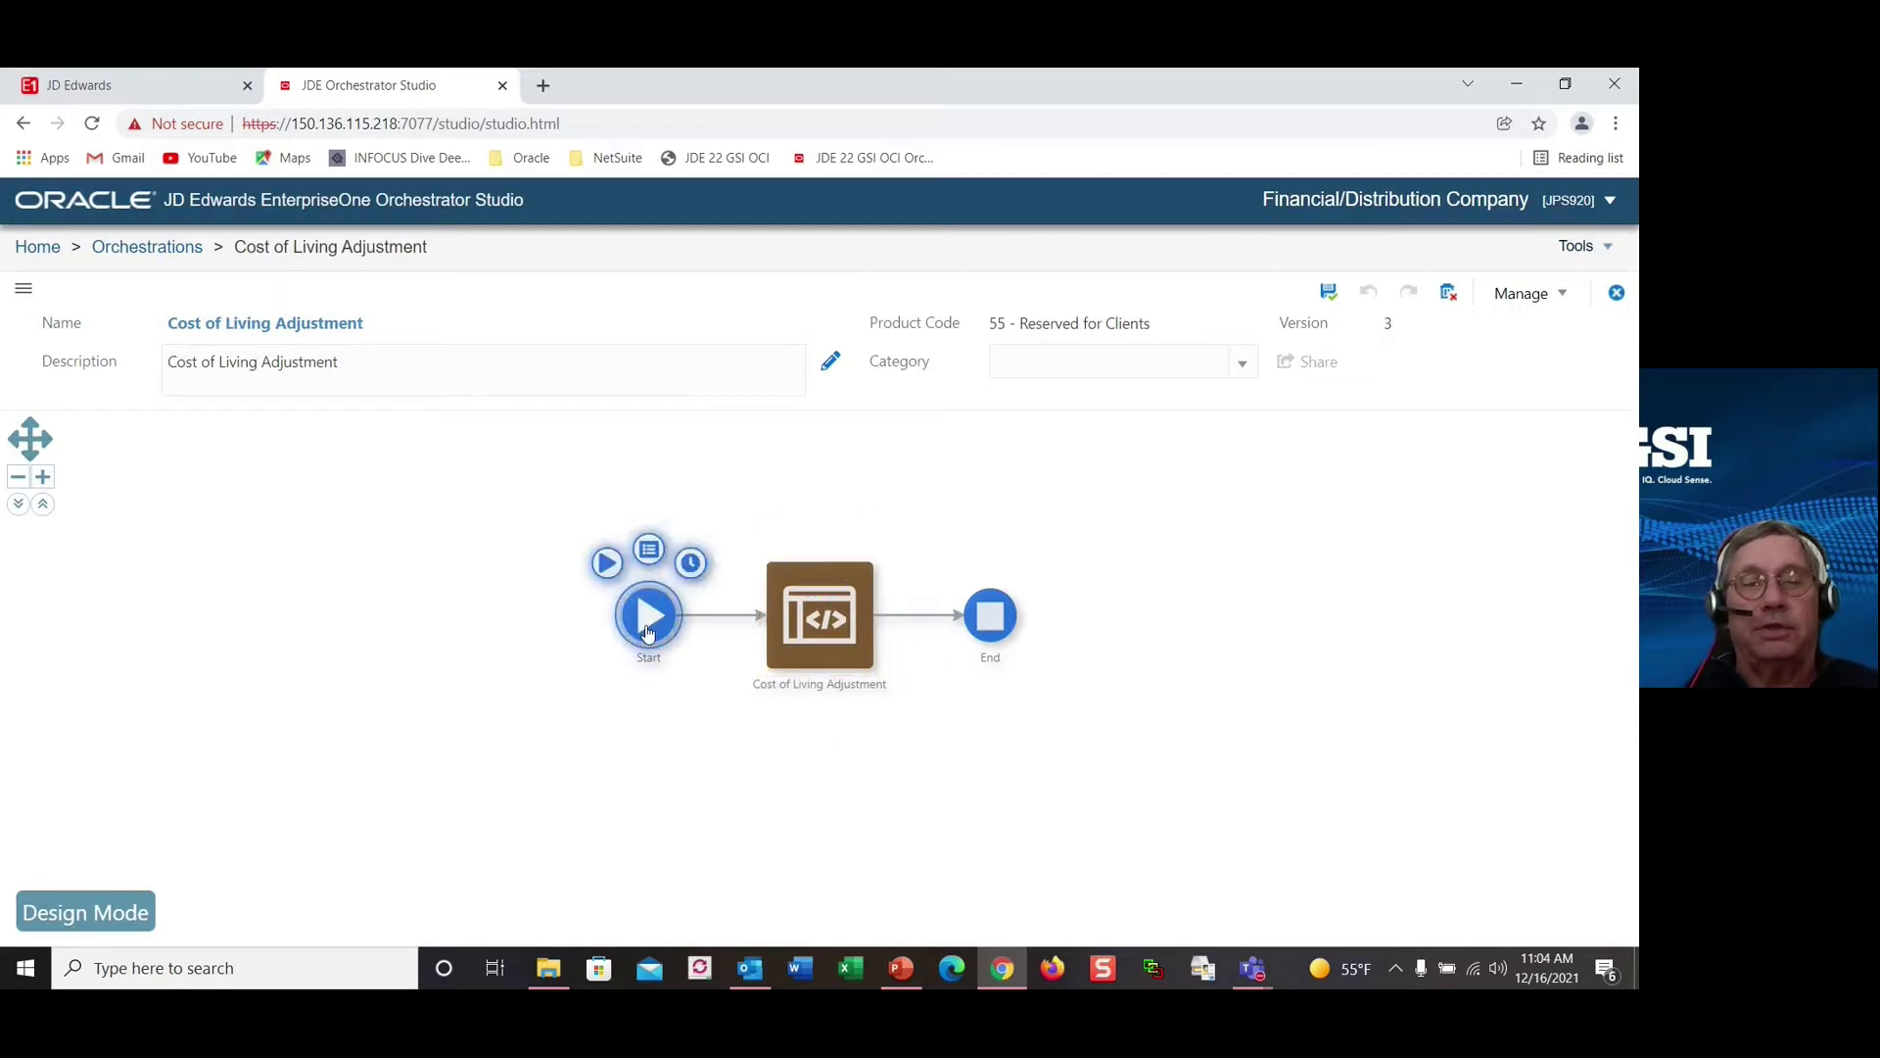
{"action": "left_click", "coordinate": [608, 565]}
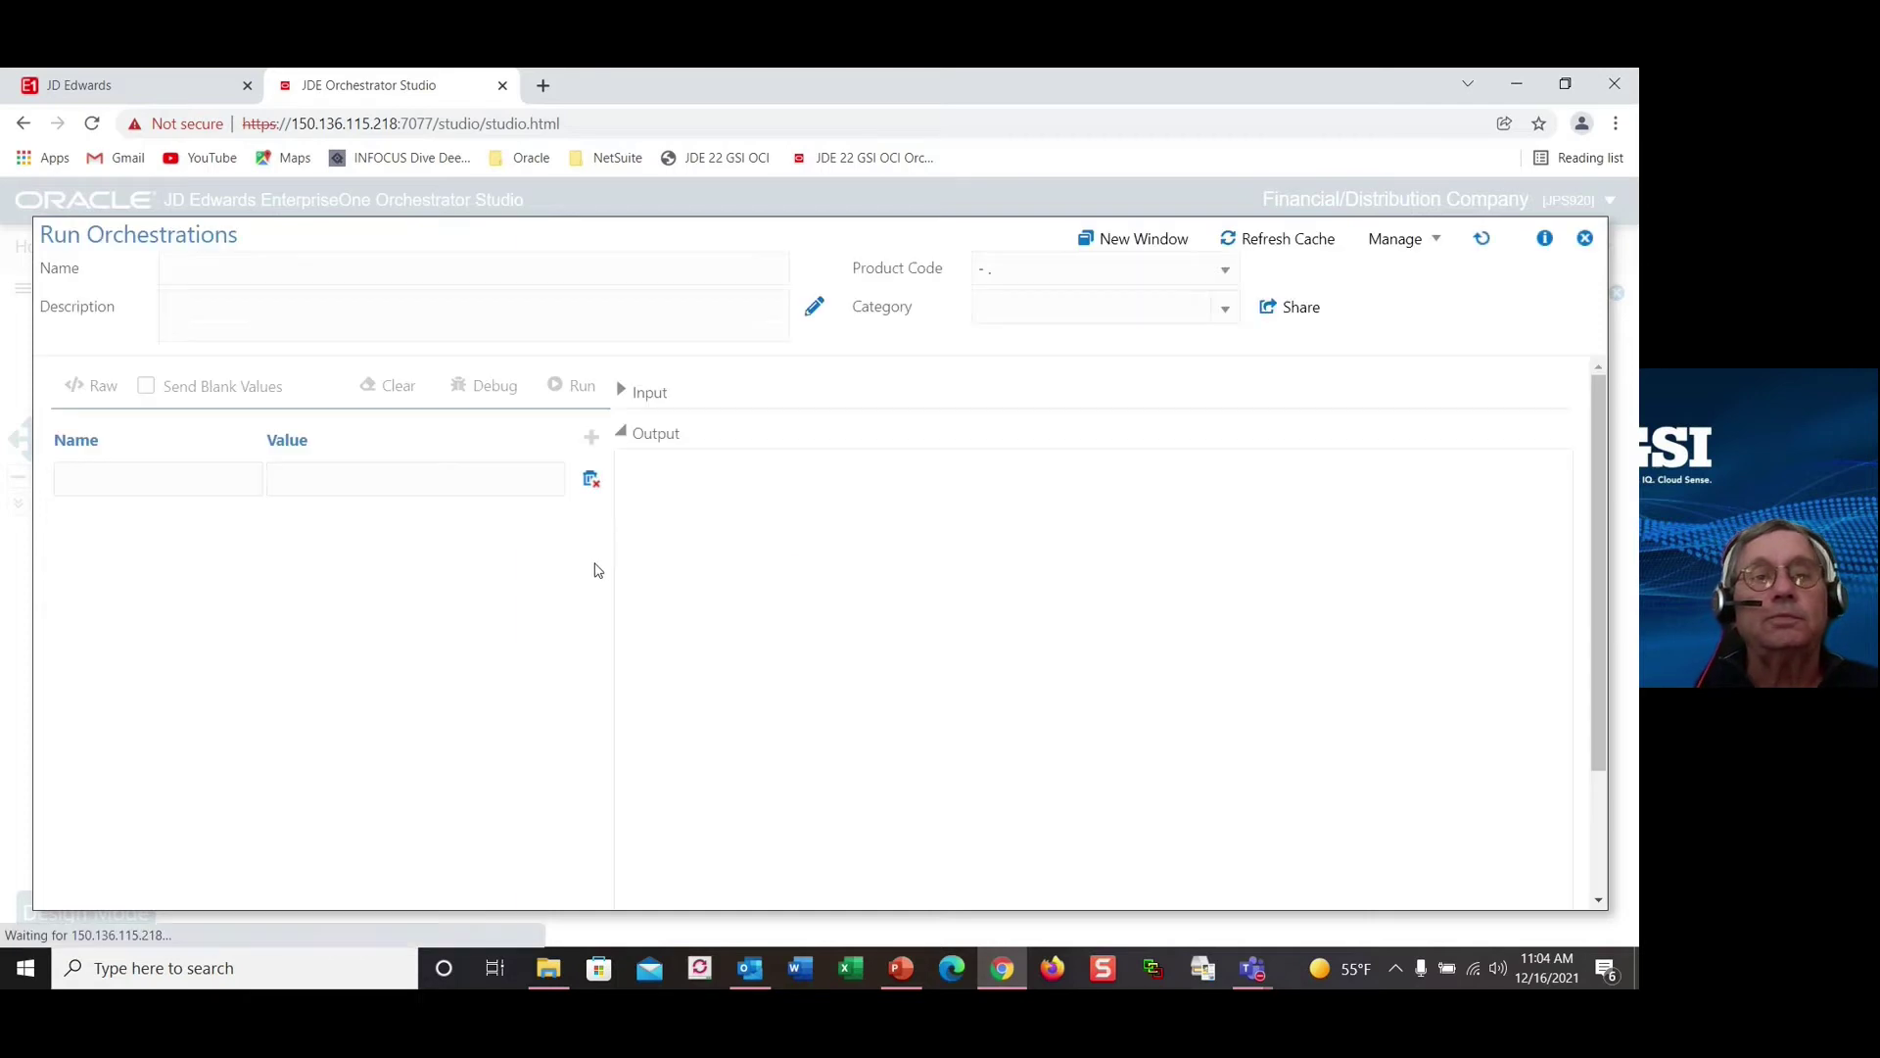
{"action": "left_click", "coordinate": [295, 482]}
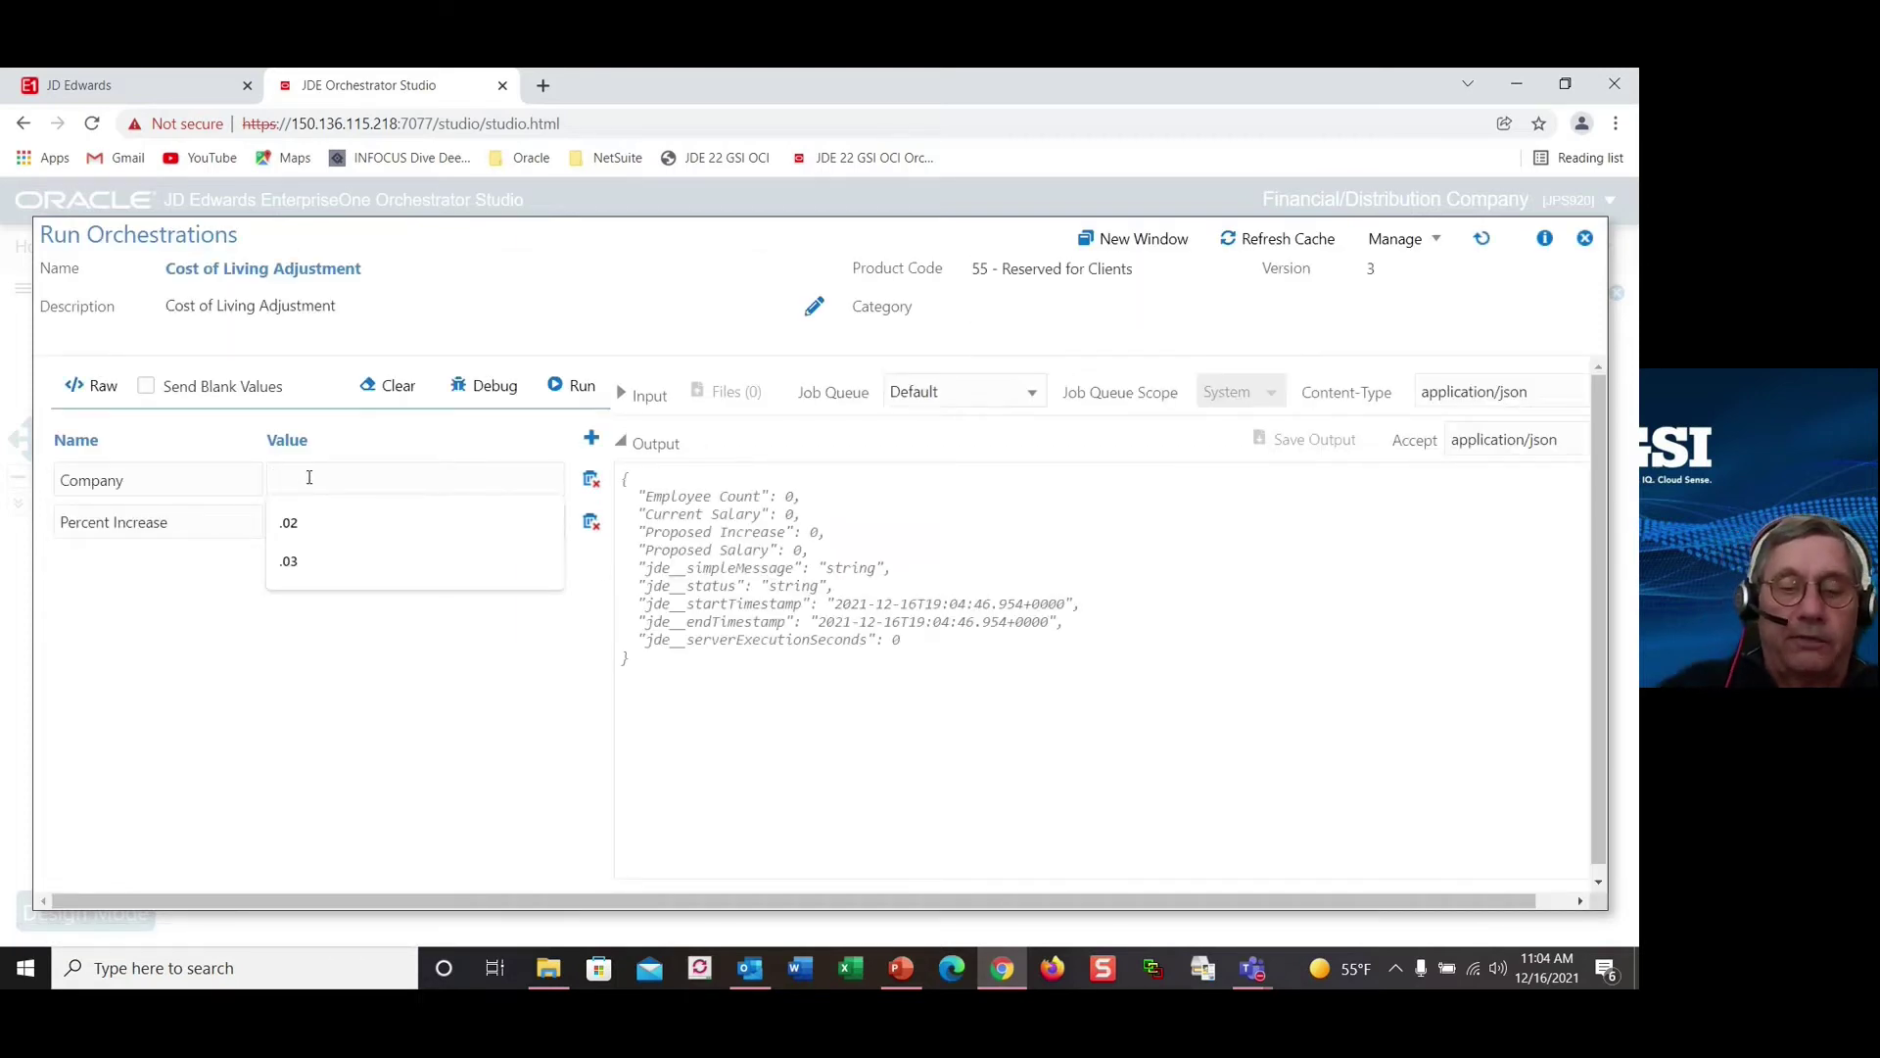
{"action": "type", "text": "00"}
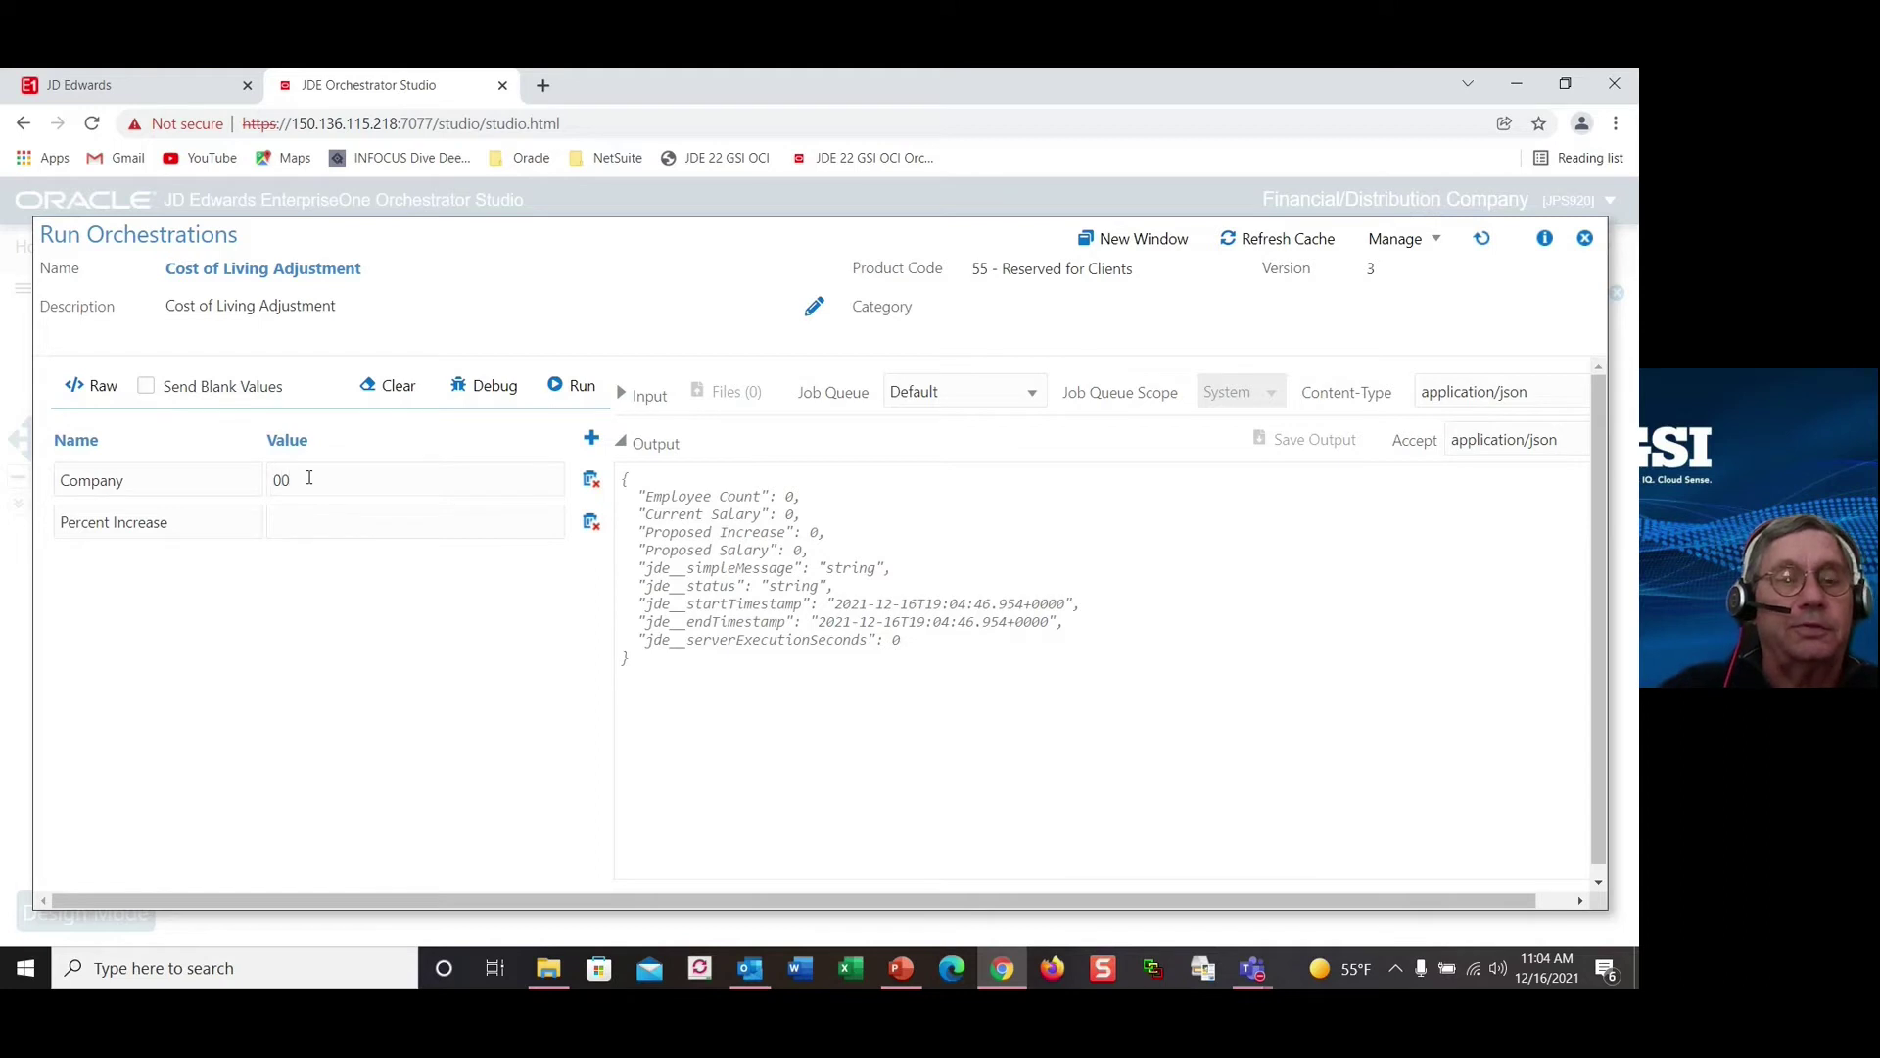
{"action": "type", "text": "001"}
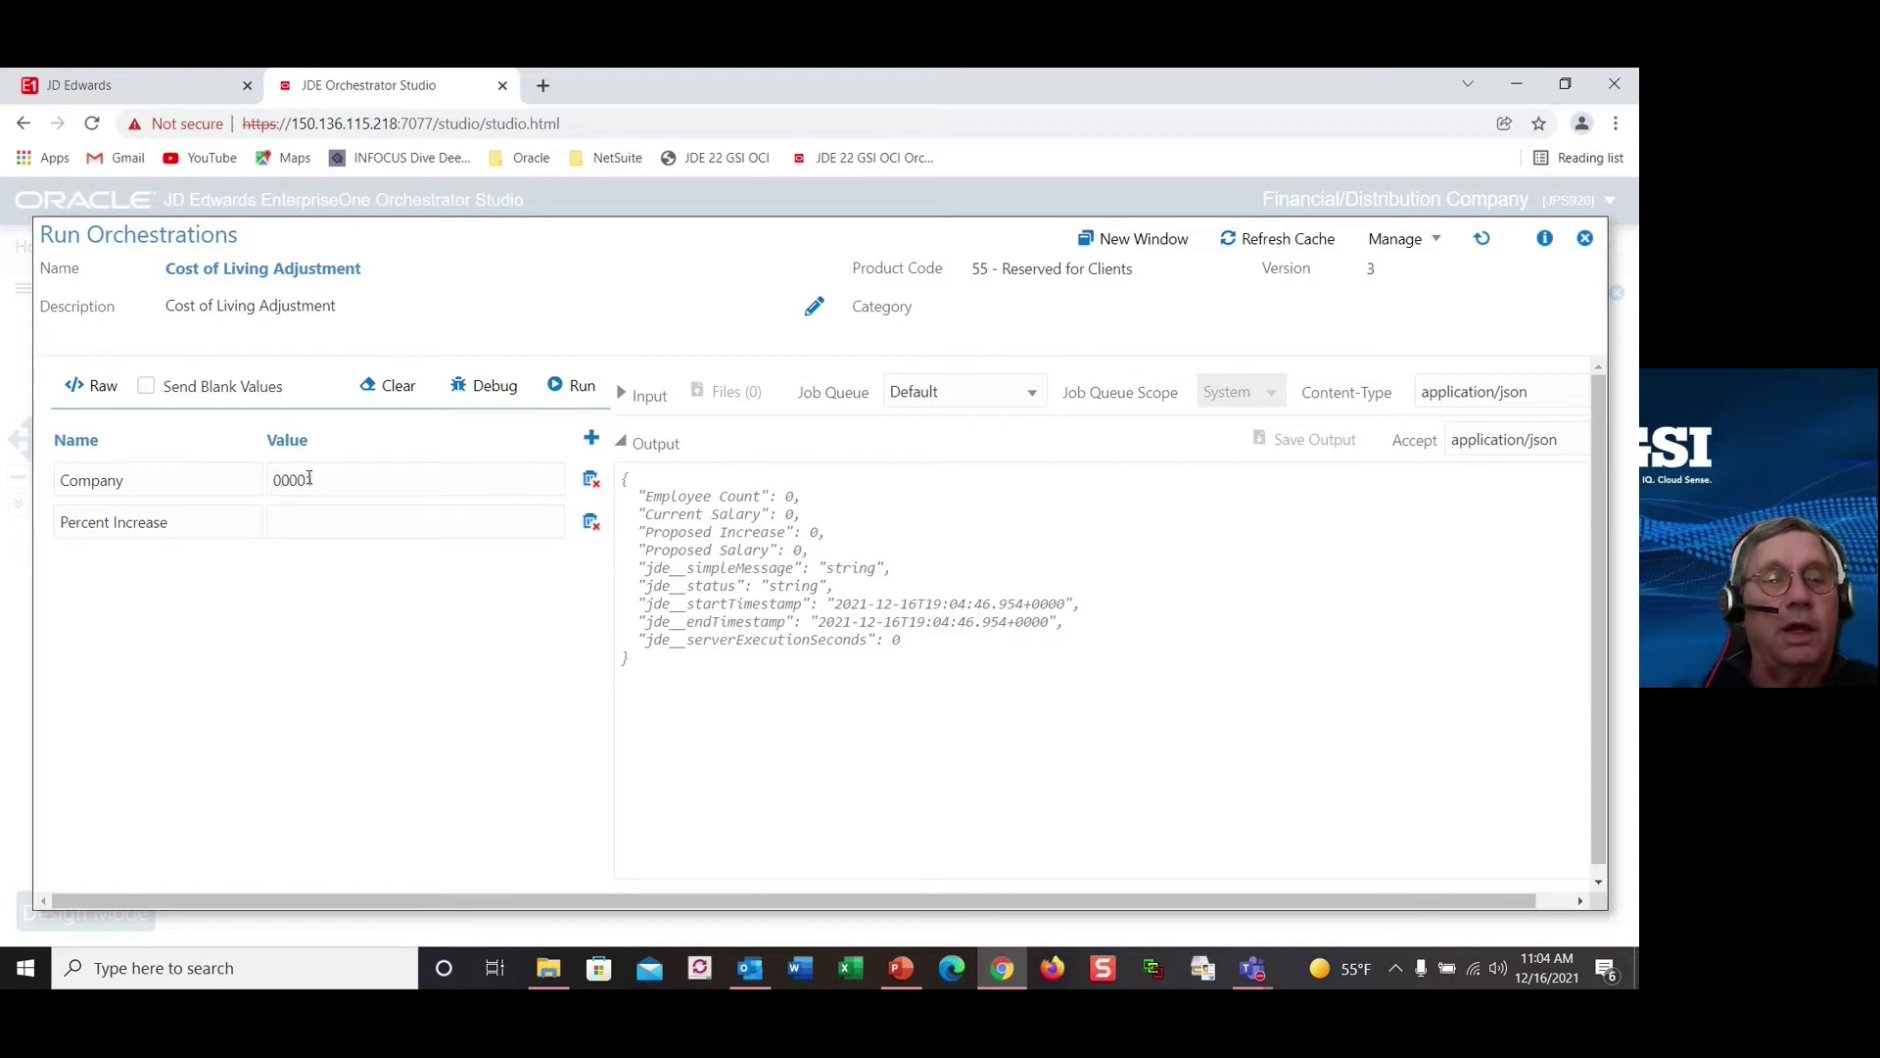
{"action": "left_click", "coordinate": [291, 522]}
{"action": "type", "text": "3"}
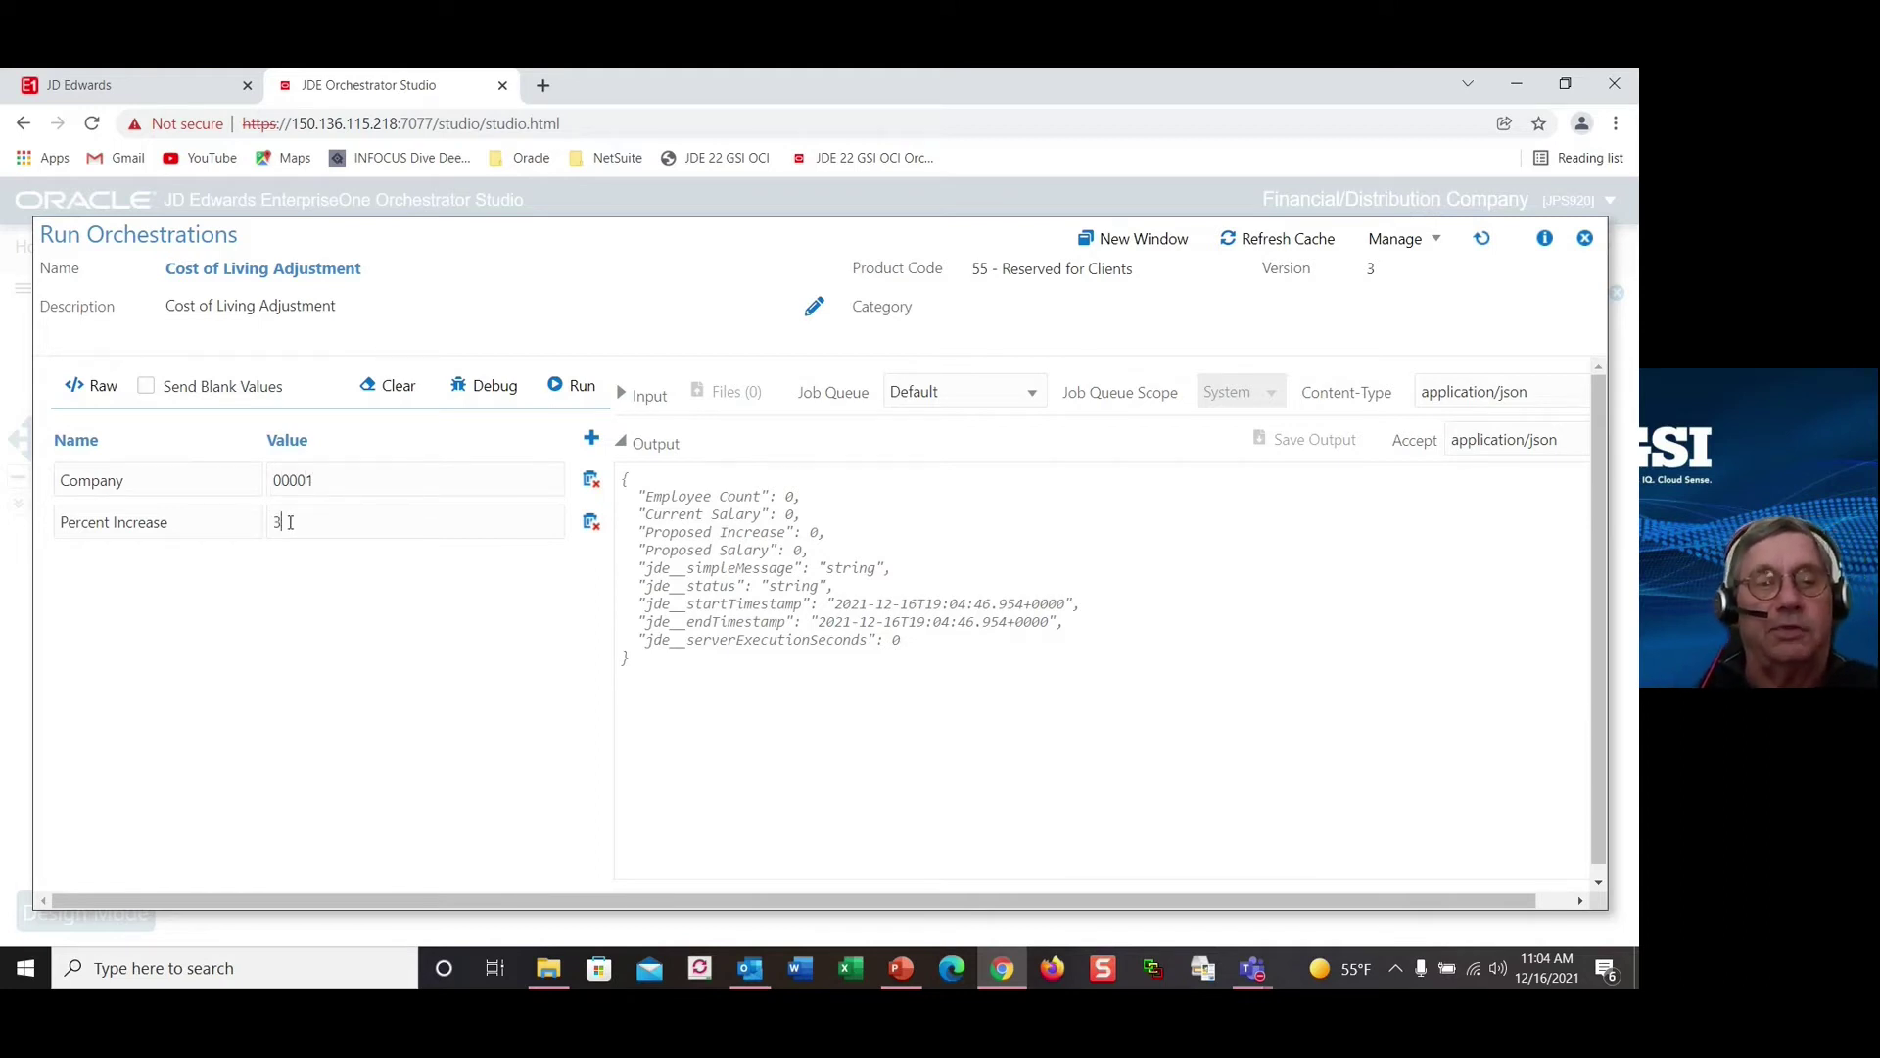
{"action": "left_click", "coordinate": [557, 387]}
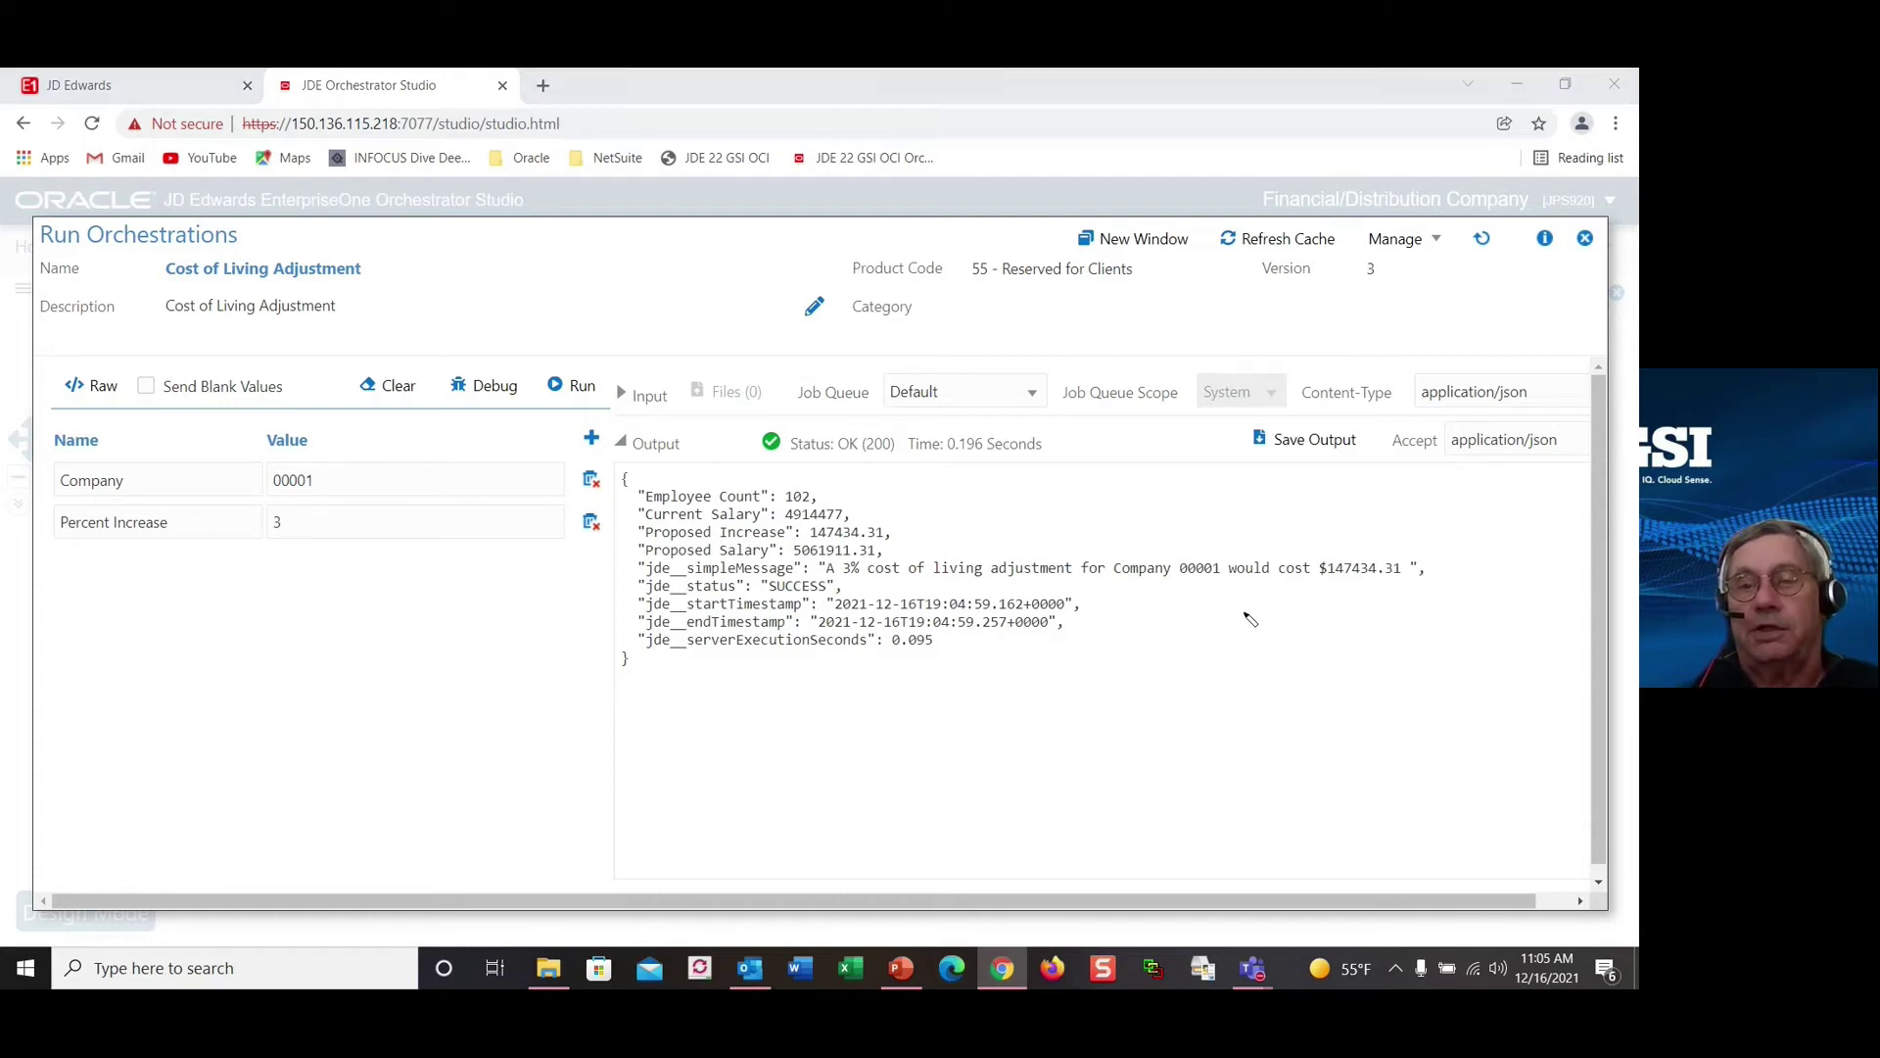
Step: Review the $147434.31 result, close the test window and return to JD Edwards
{"action": "mouse_move", "coordinate": [882, 595]}
{"action": "left_mouse_down"}
{"action": "mouse_move", "coordinate": [1461, 588]}
{"action": "mouse_move", "coordinate": [1441, 532]}
{"action": "mouse_move", "coordinate": [1011, 537]}
{"action": "mouse_move", "coordinate": [657, 584]}
{"action": "mouse_move", "coordinate": [948, 599]}
{"action": "left_mouse_up"}
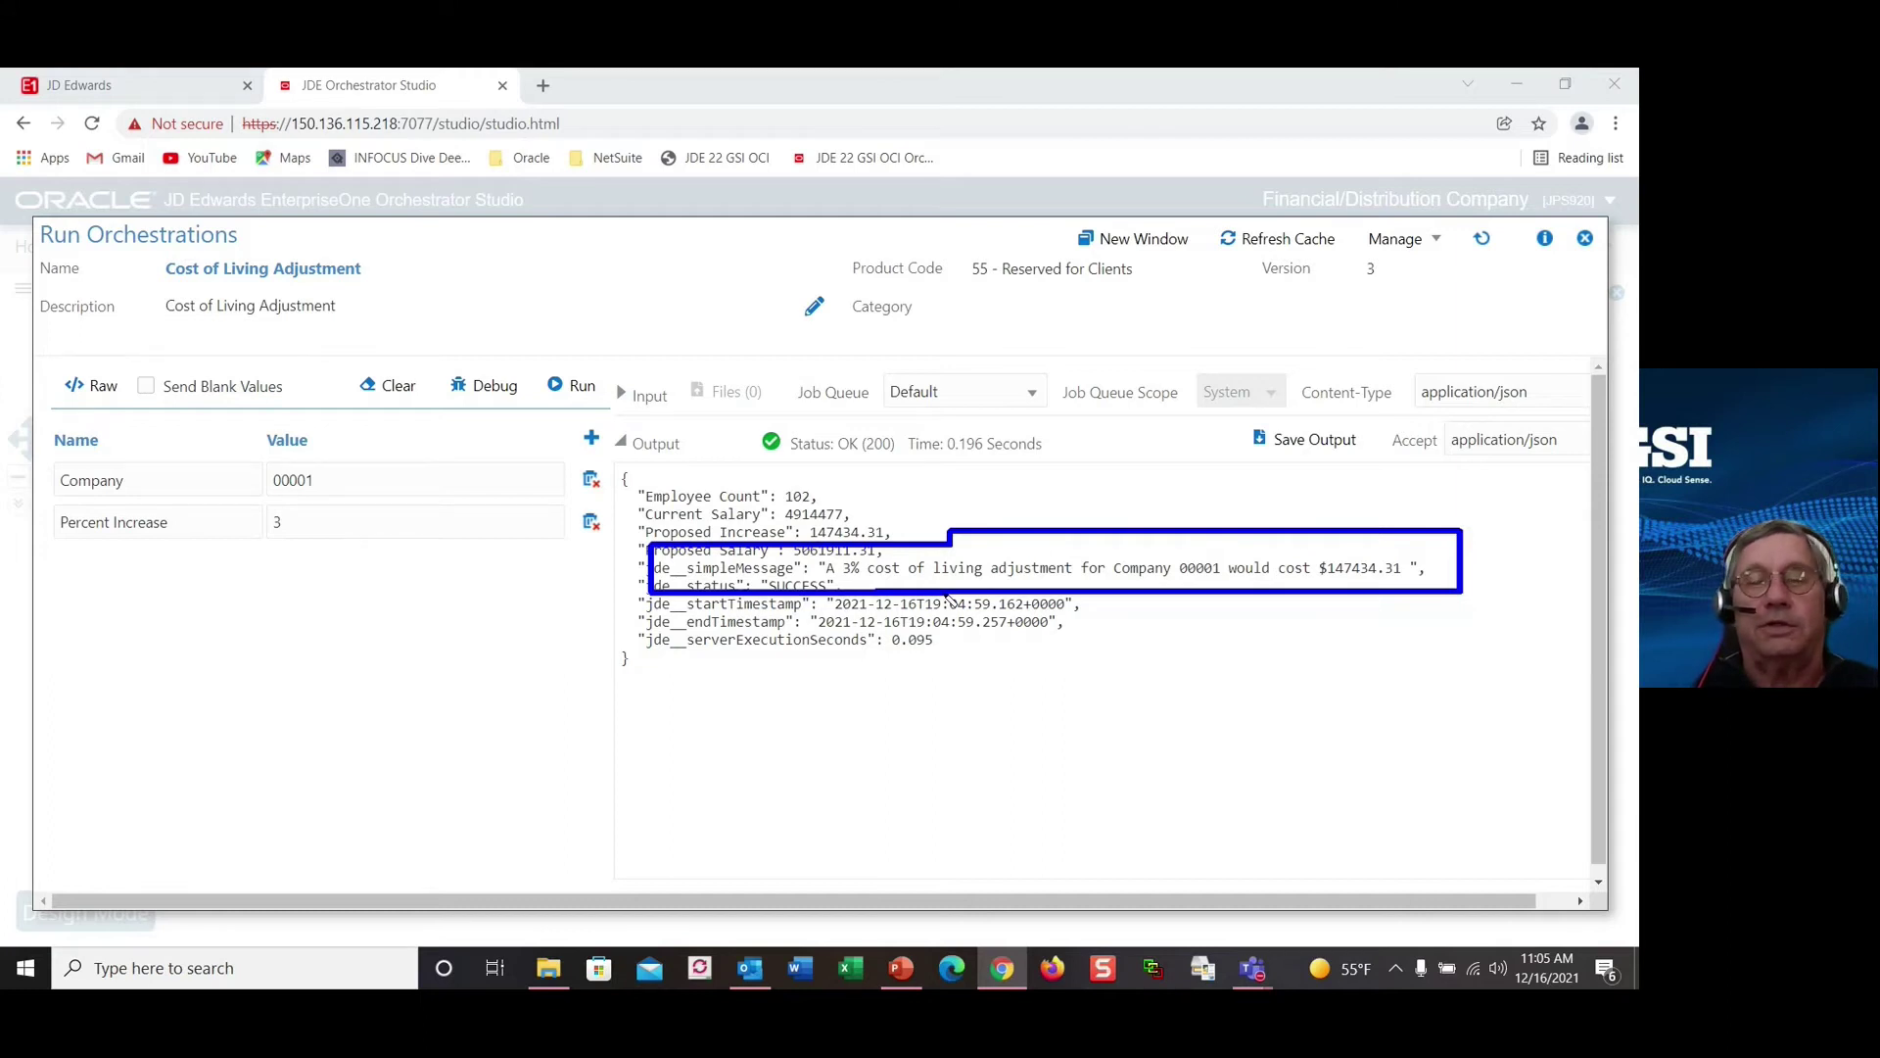
{"action": "left_click", "coordinate": [1585, 239]}
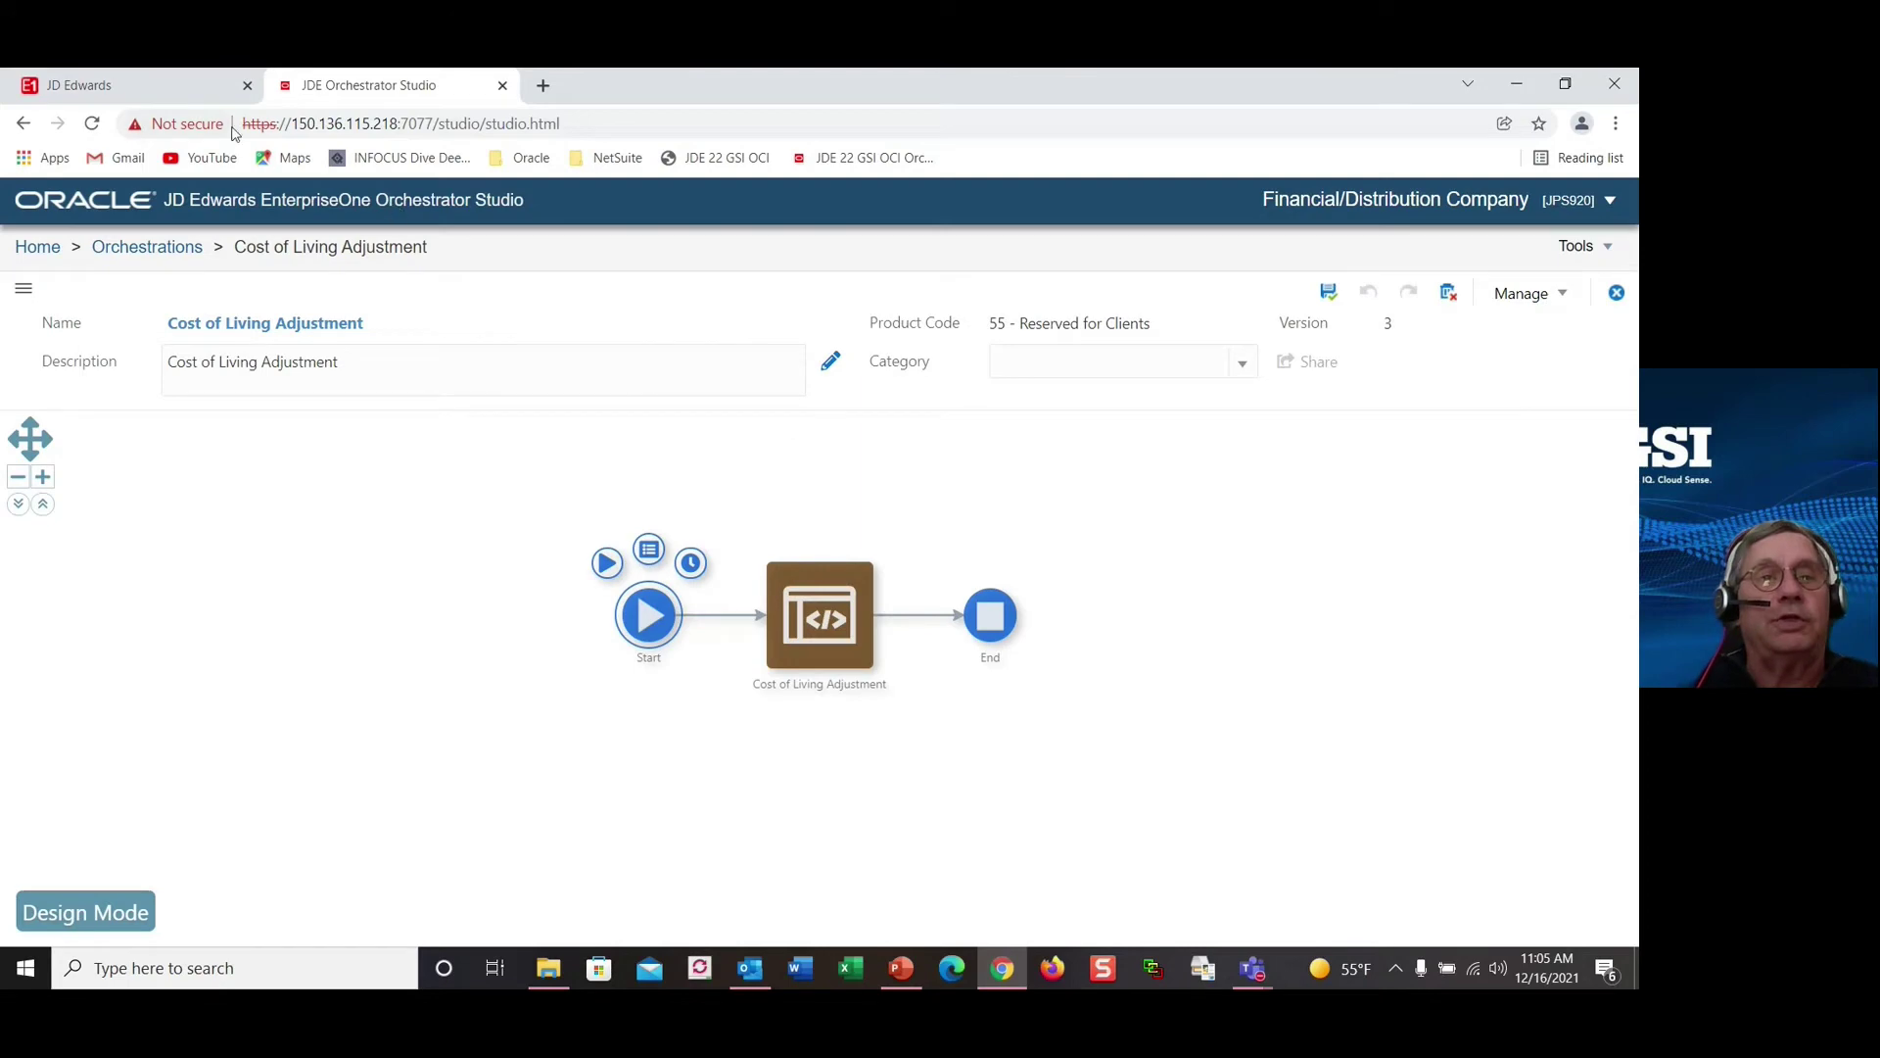
{"action": "left_click", "coordinate": [160, 93]}
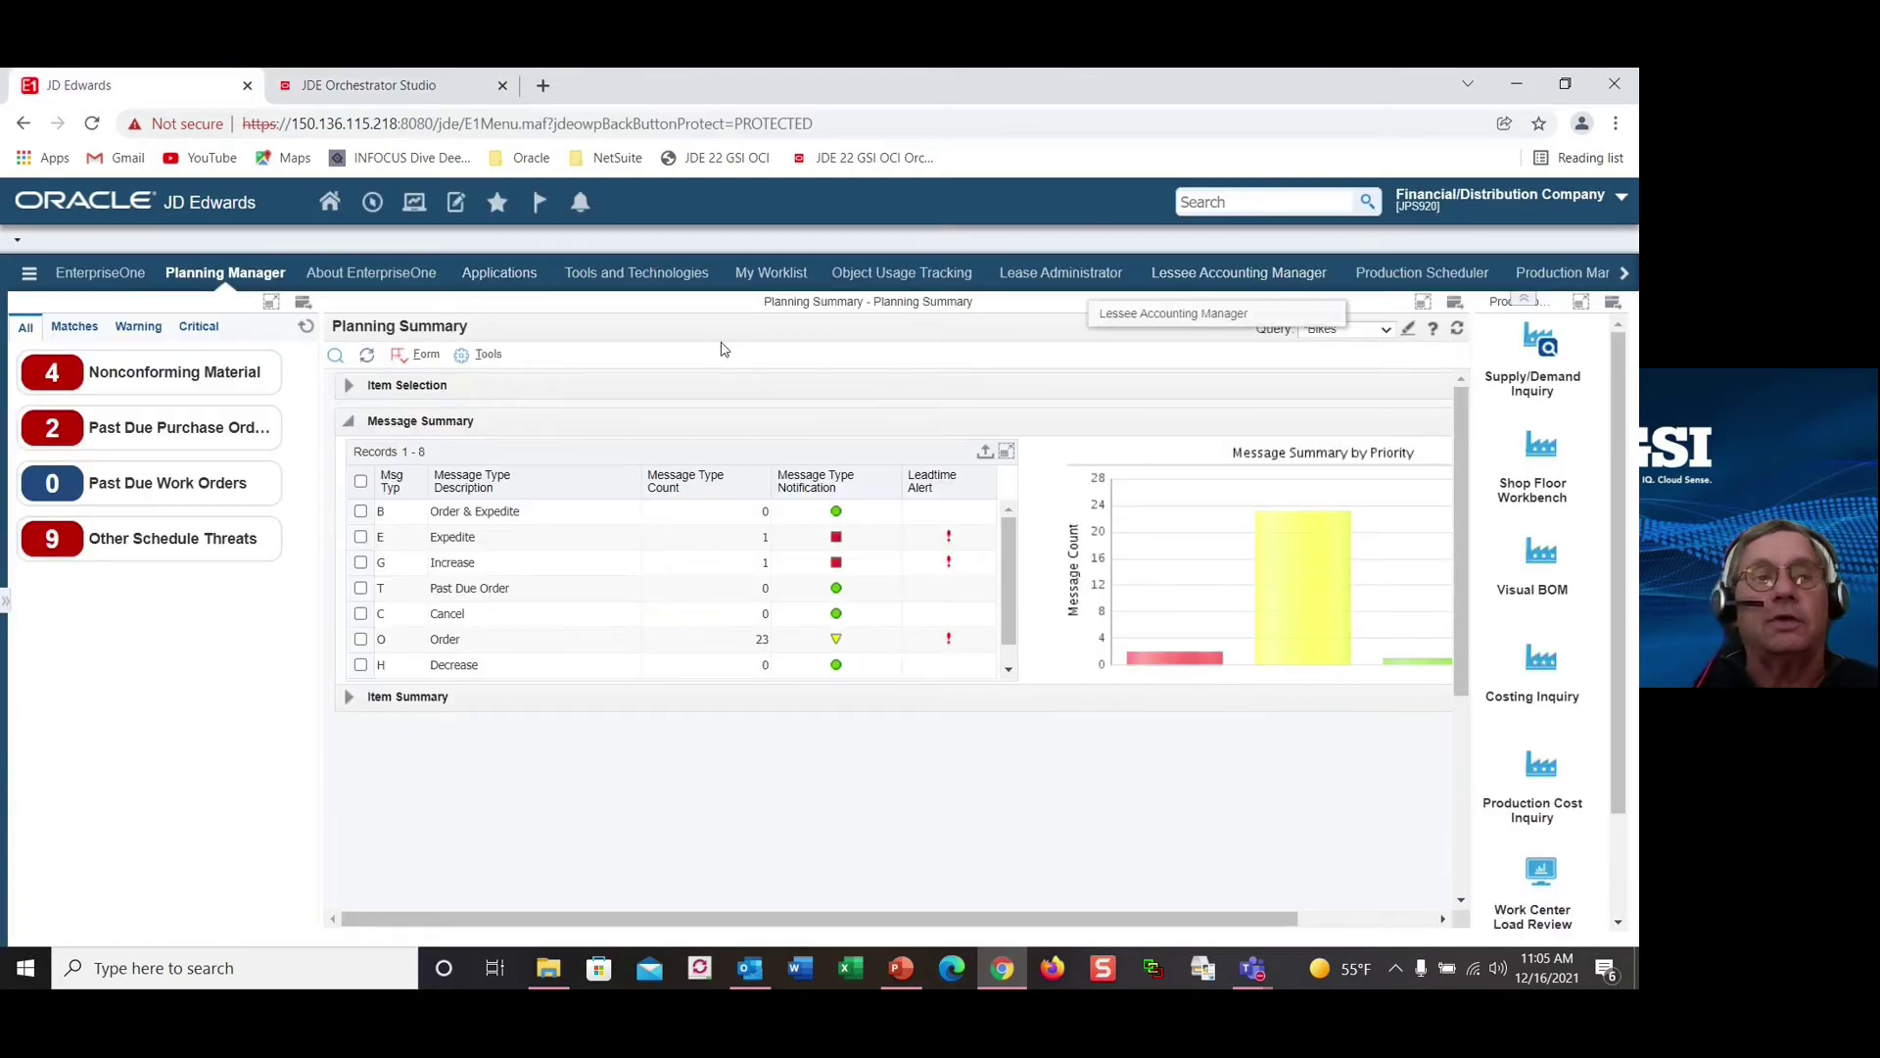
Step: From the EnterpriseOne home, go to Manage Content > Composed Pages and create new content
{"action": "left_click", "coordinate": [99, 274]}
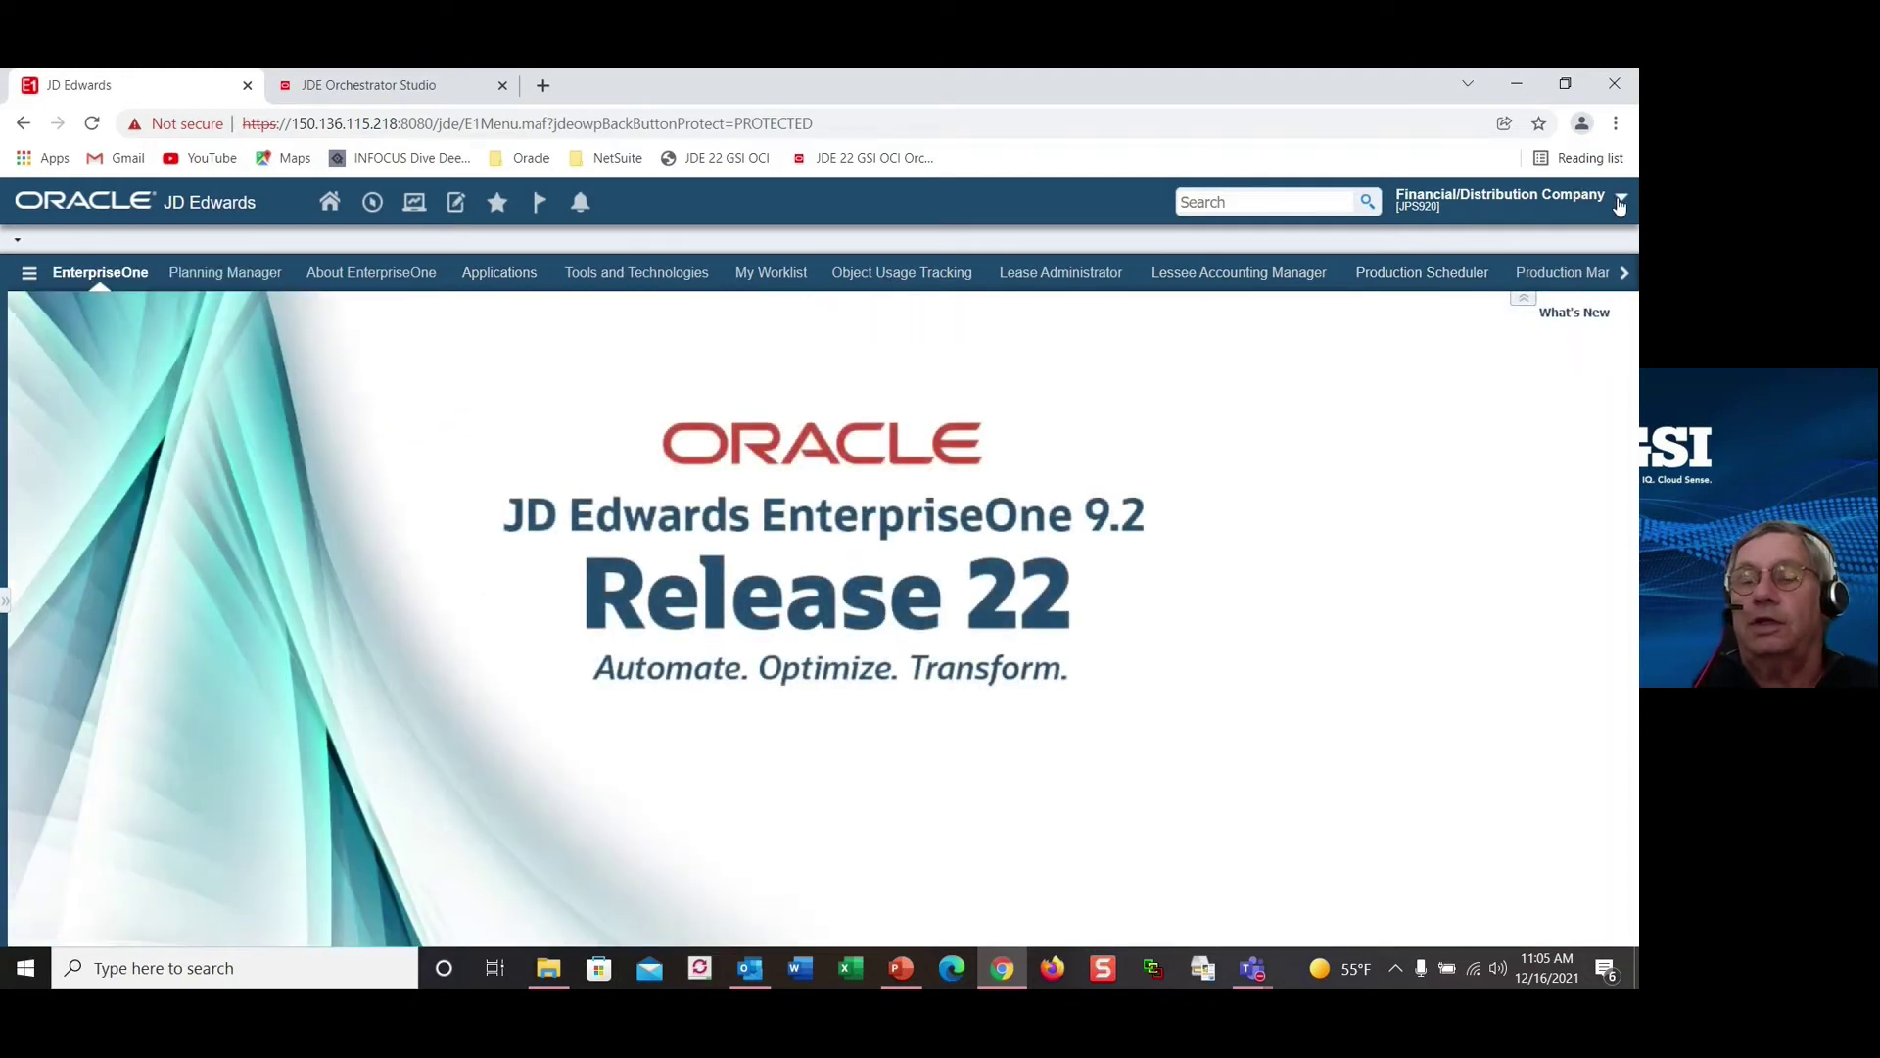
{"action": "left_click", "coordinate": [1619, 200]}
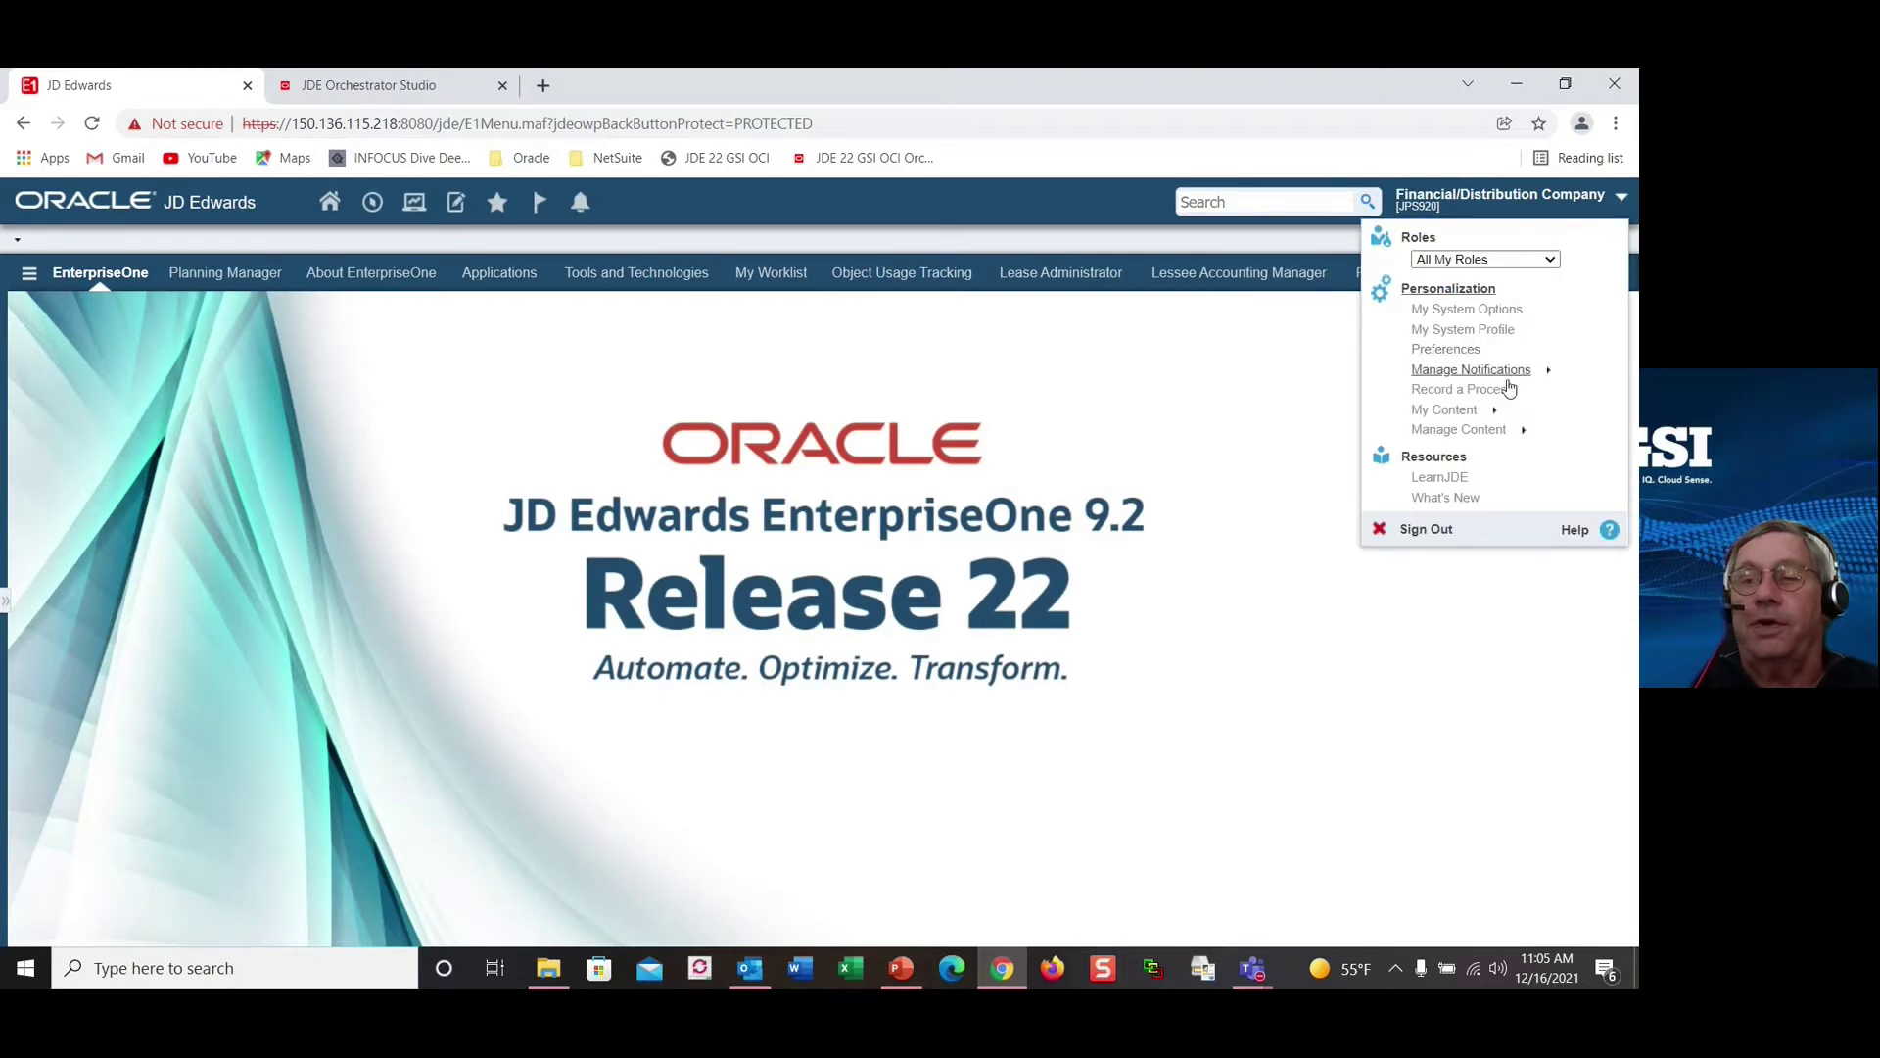
{"action": "left_click", "coordinate": [1463, 431]}
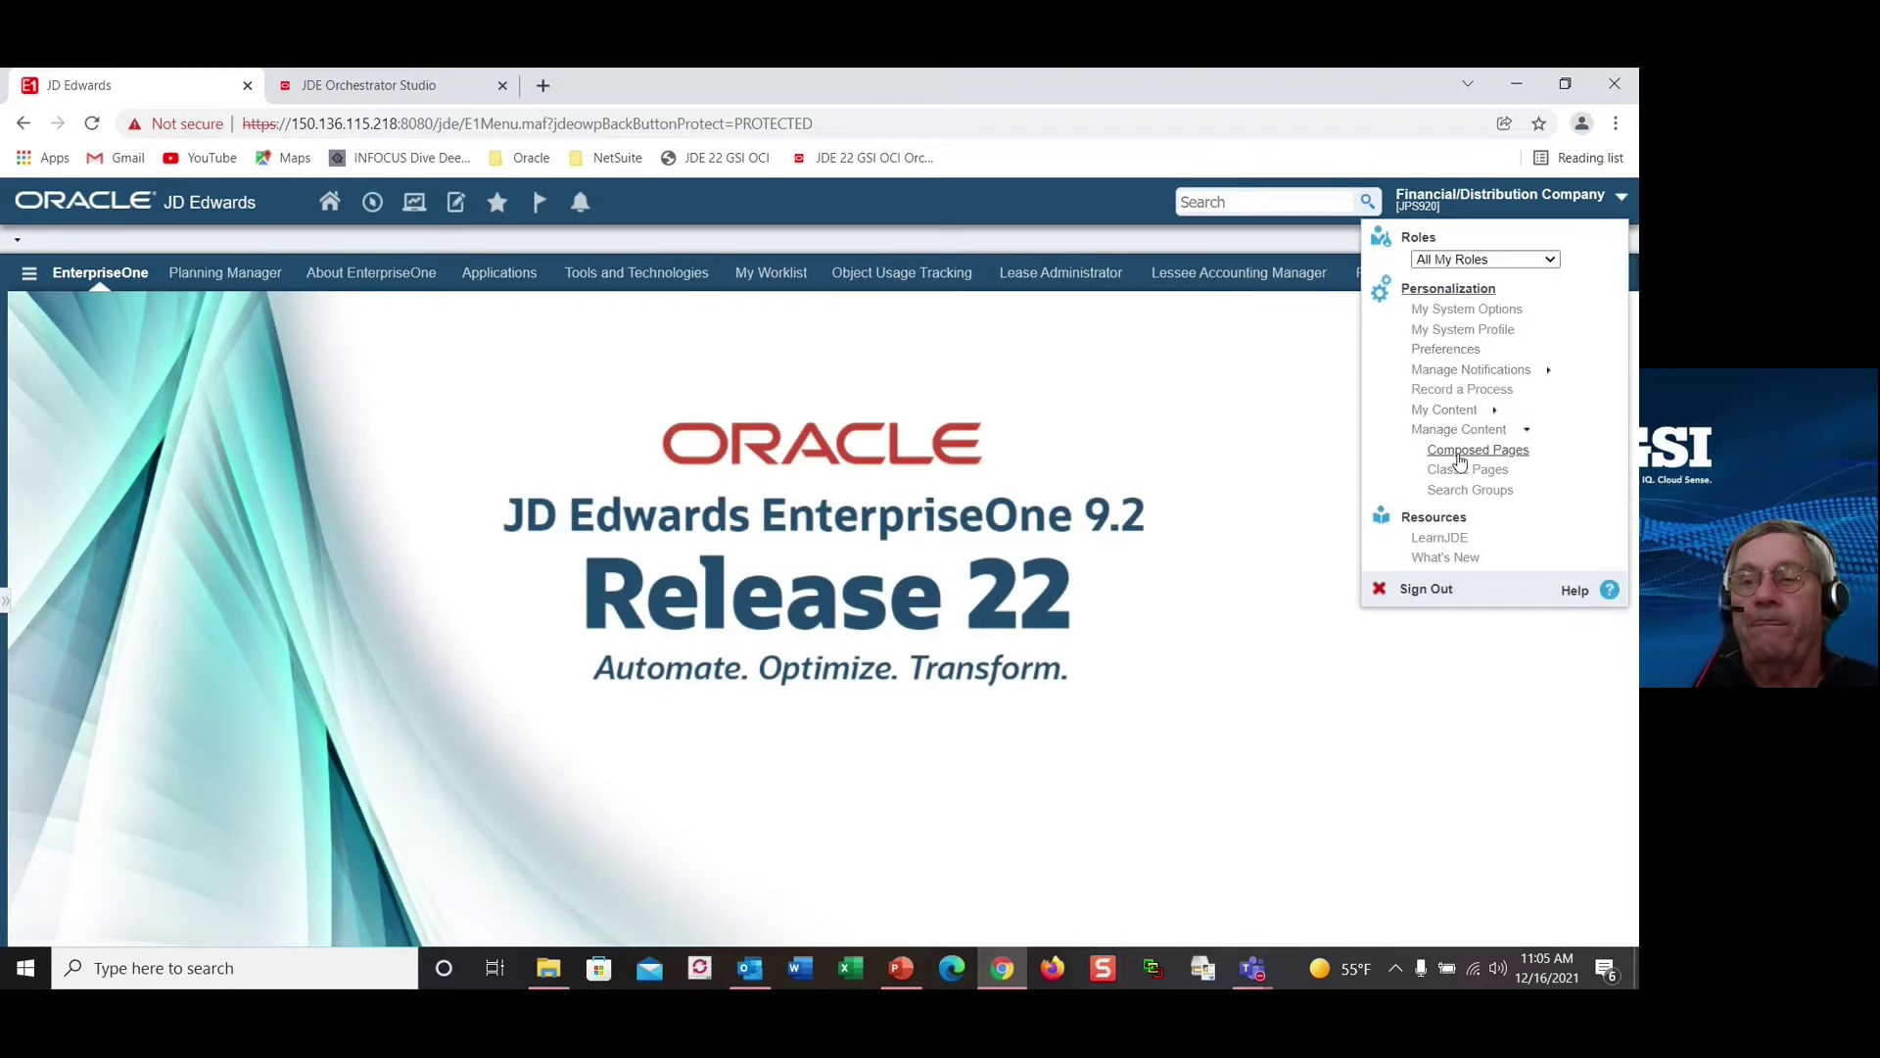
{"action": "left_click", "coordinate": [1461, 460]}
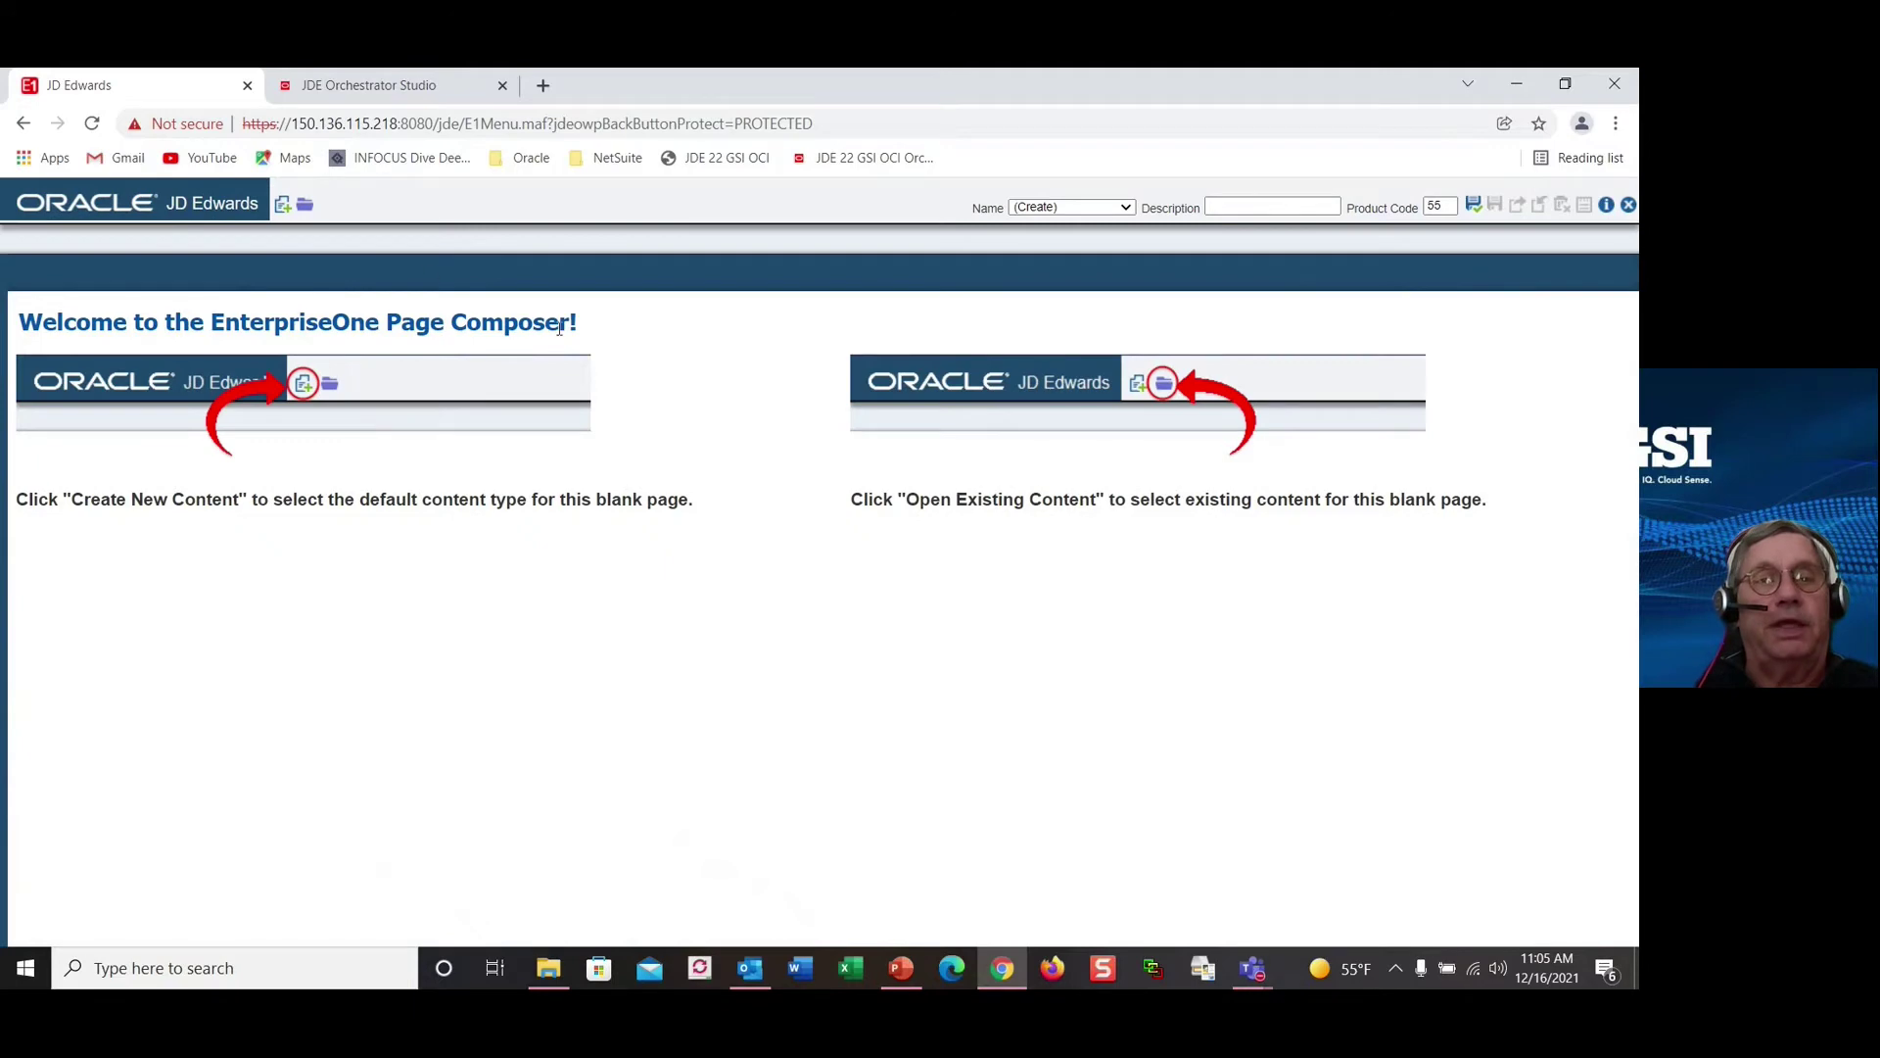
{"action": "left_click", "coordinate": [283, 204]}
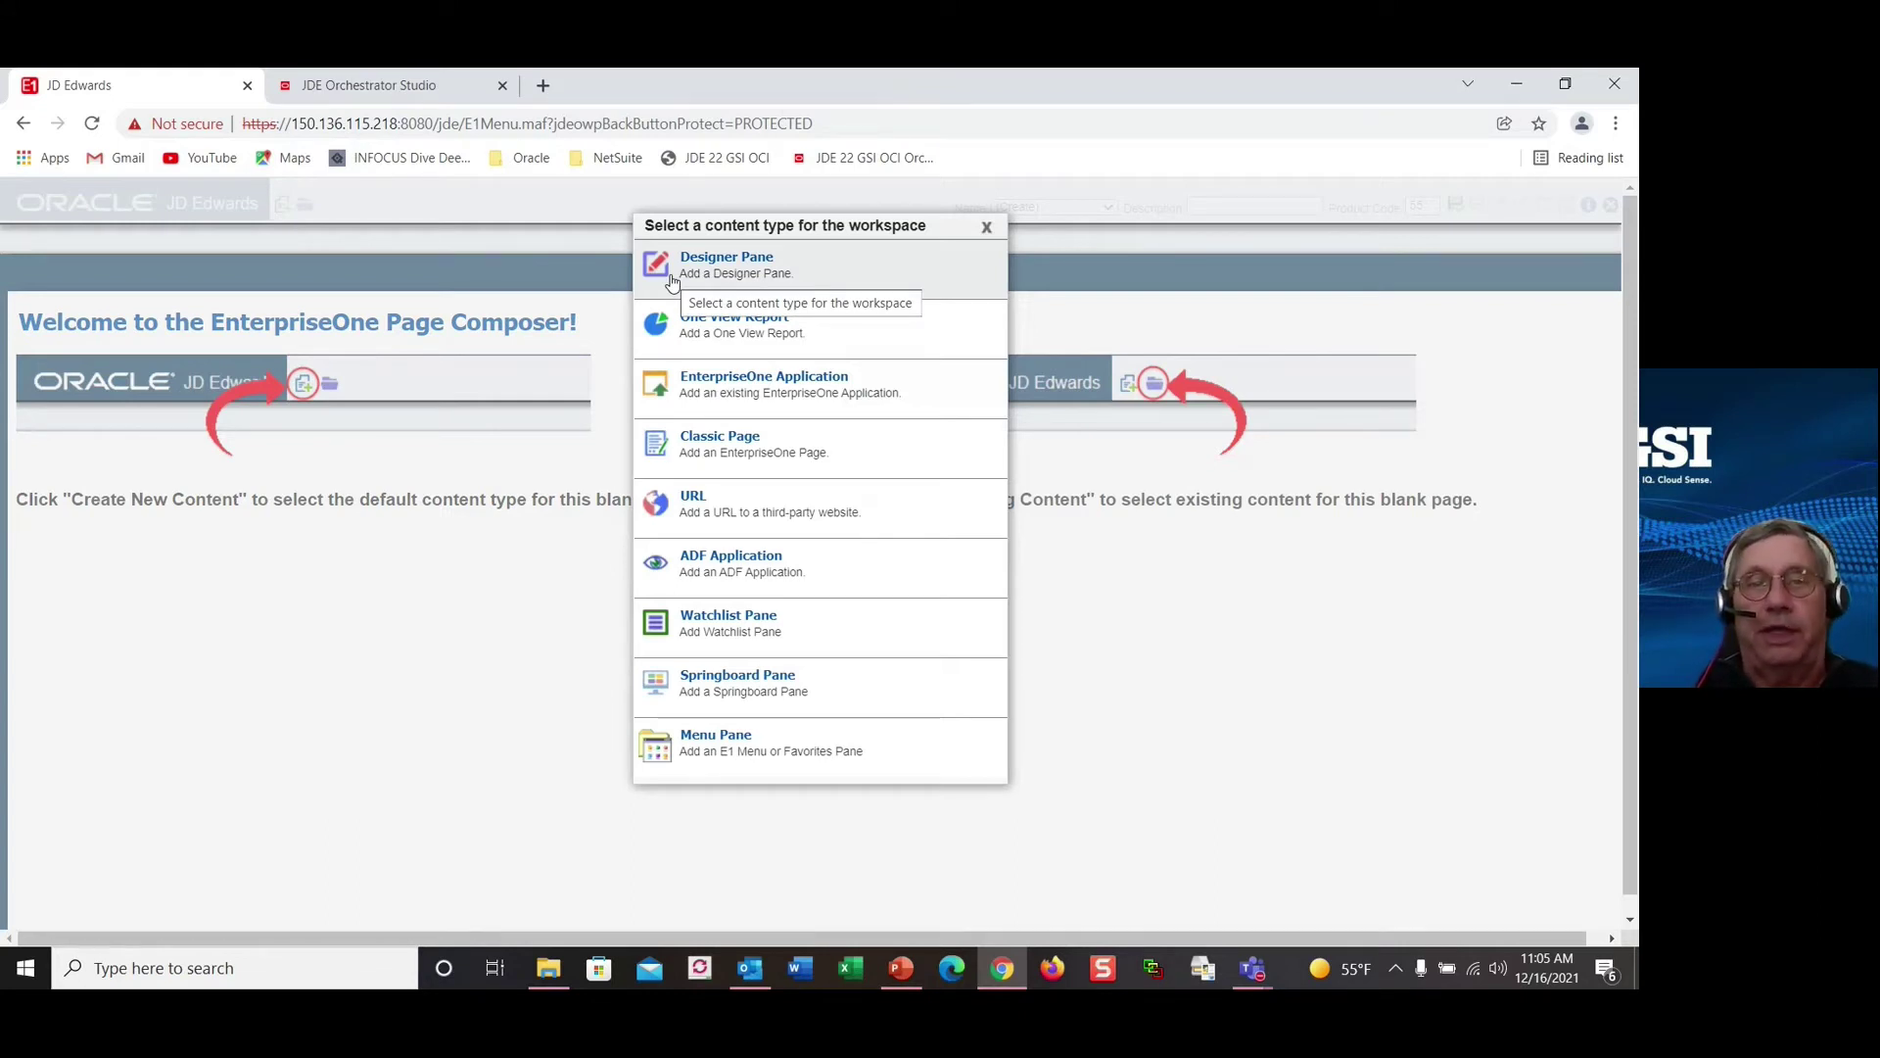
Step: Add a Designer Pane named HR Page, described 'Hr Orchestrations', with 1 column and 2 rows
{"action": "left_click", "coordinate": [671, 281]}
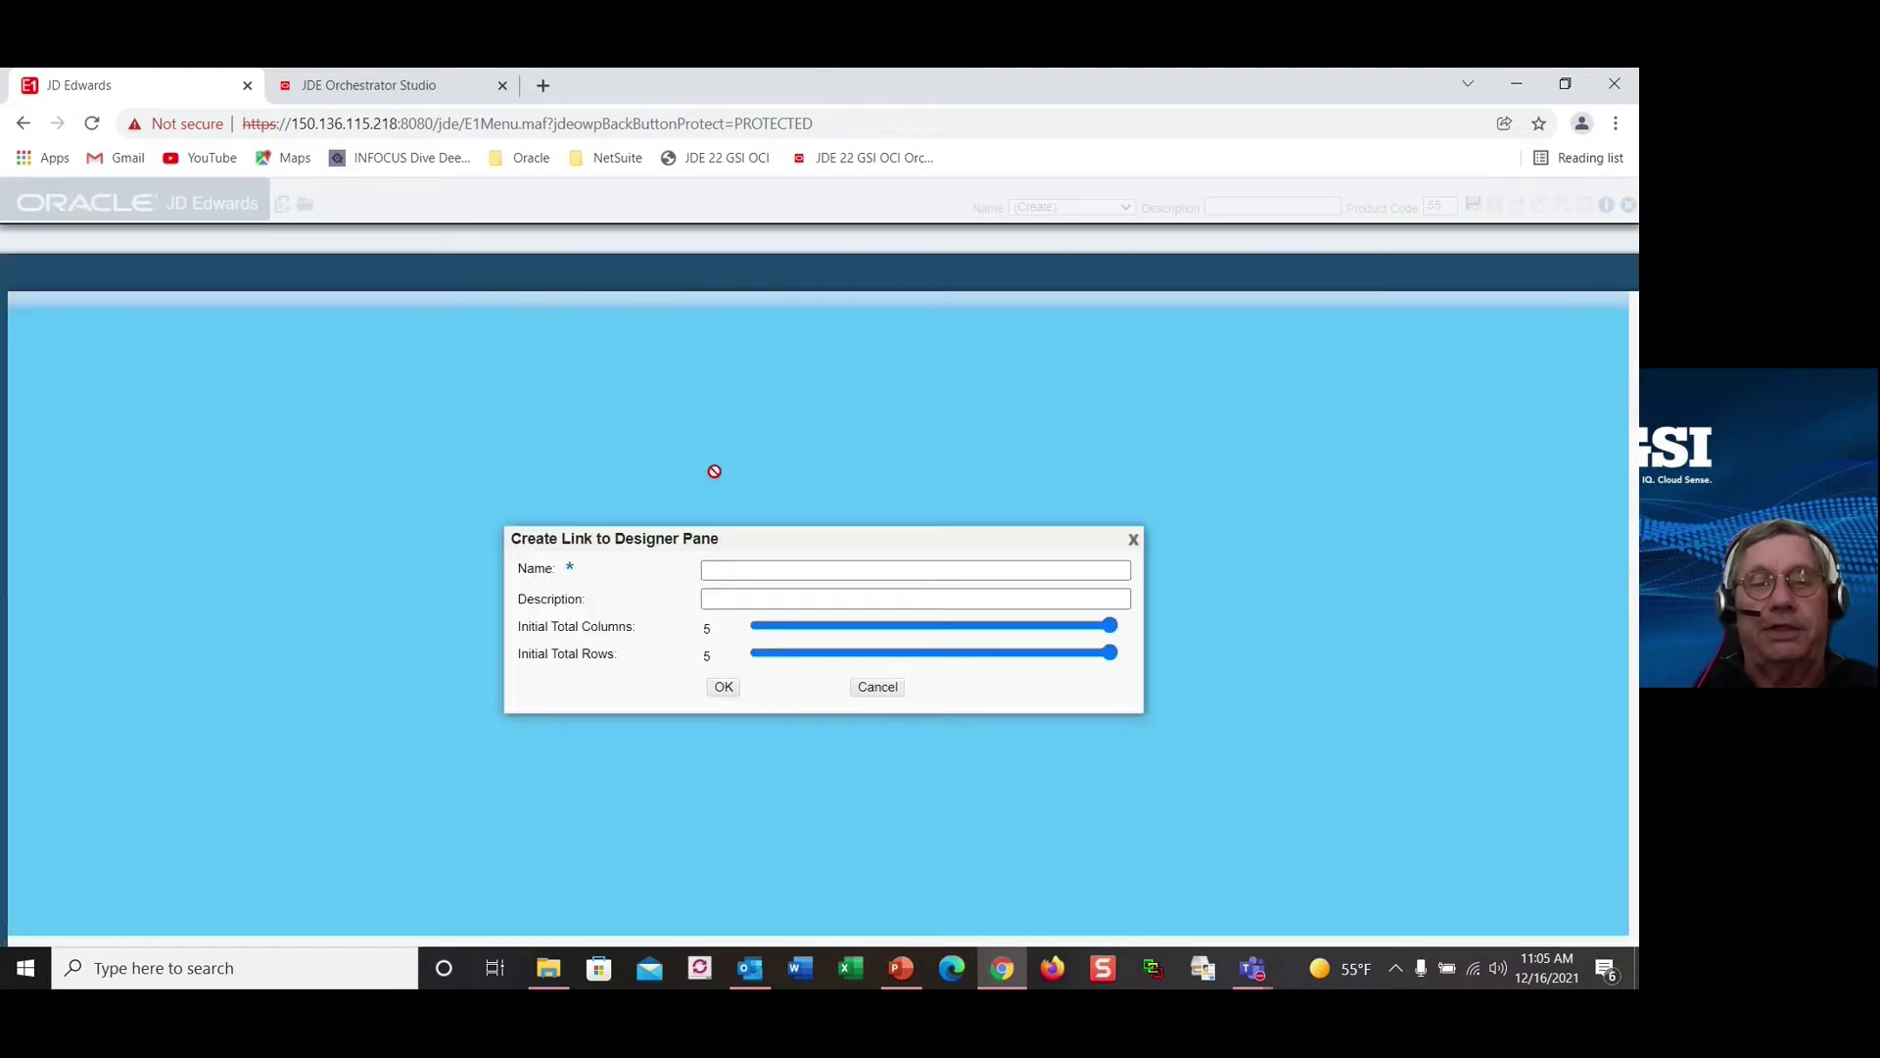
{"action": "left_click", "coordinate": [732, 568]}
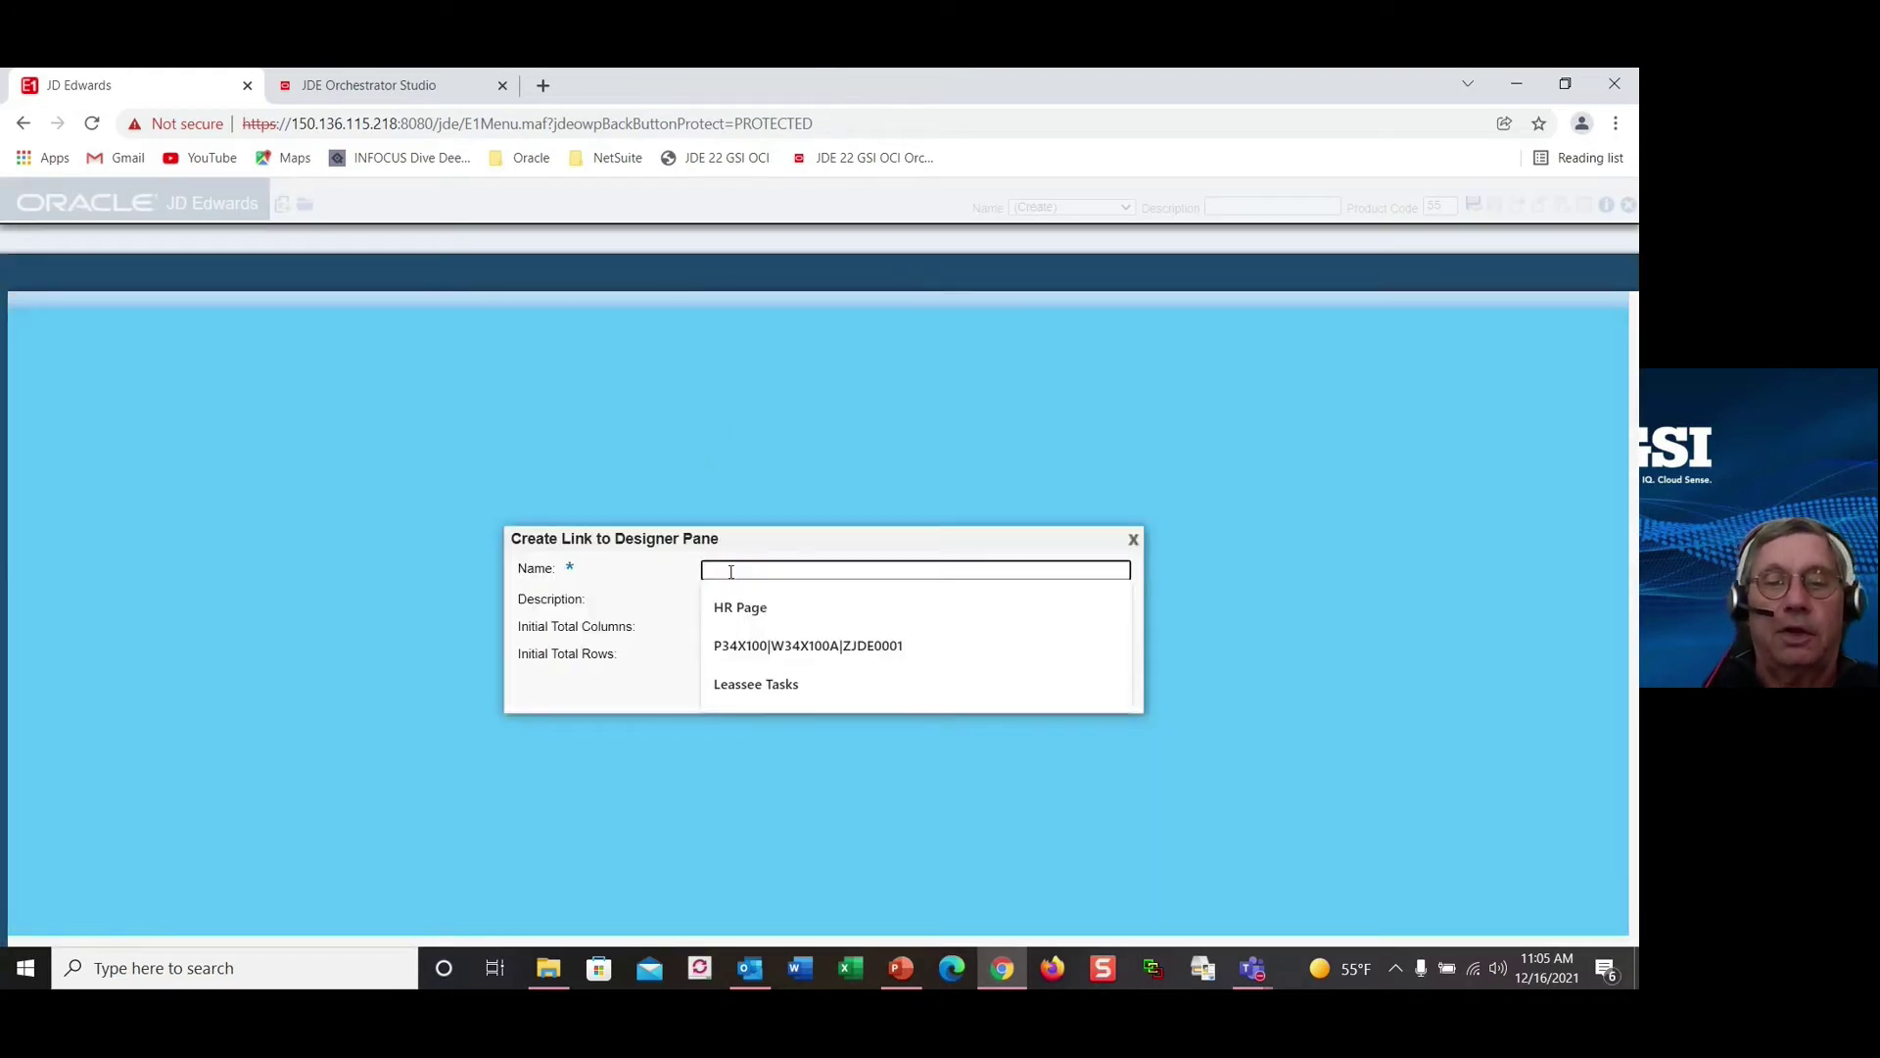
{"action": "left_click", "coordinate": [736, 609]}
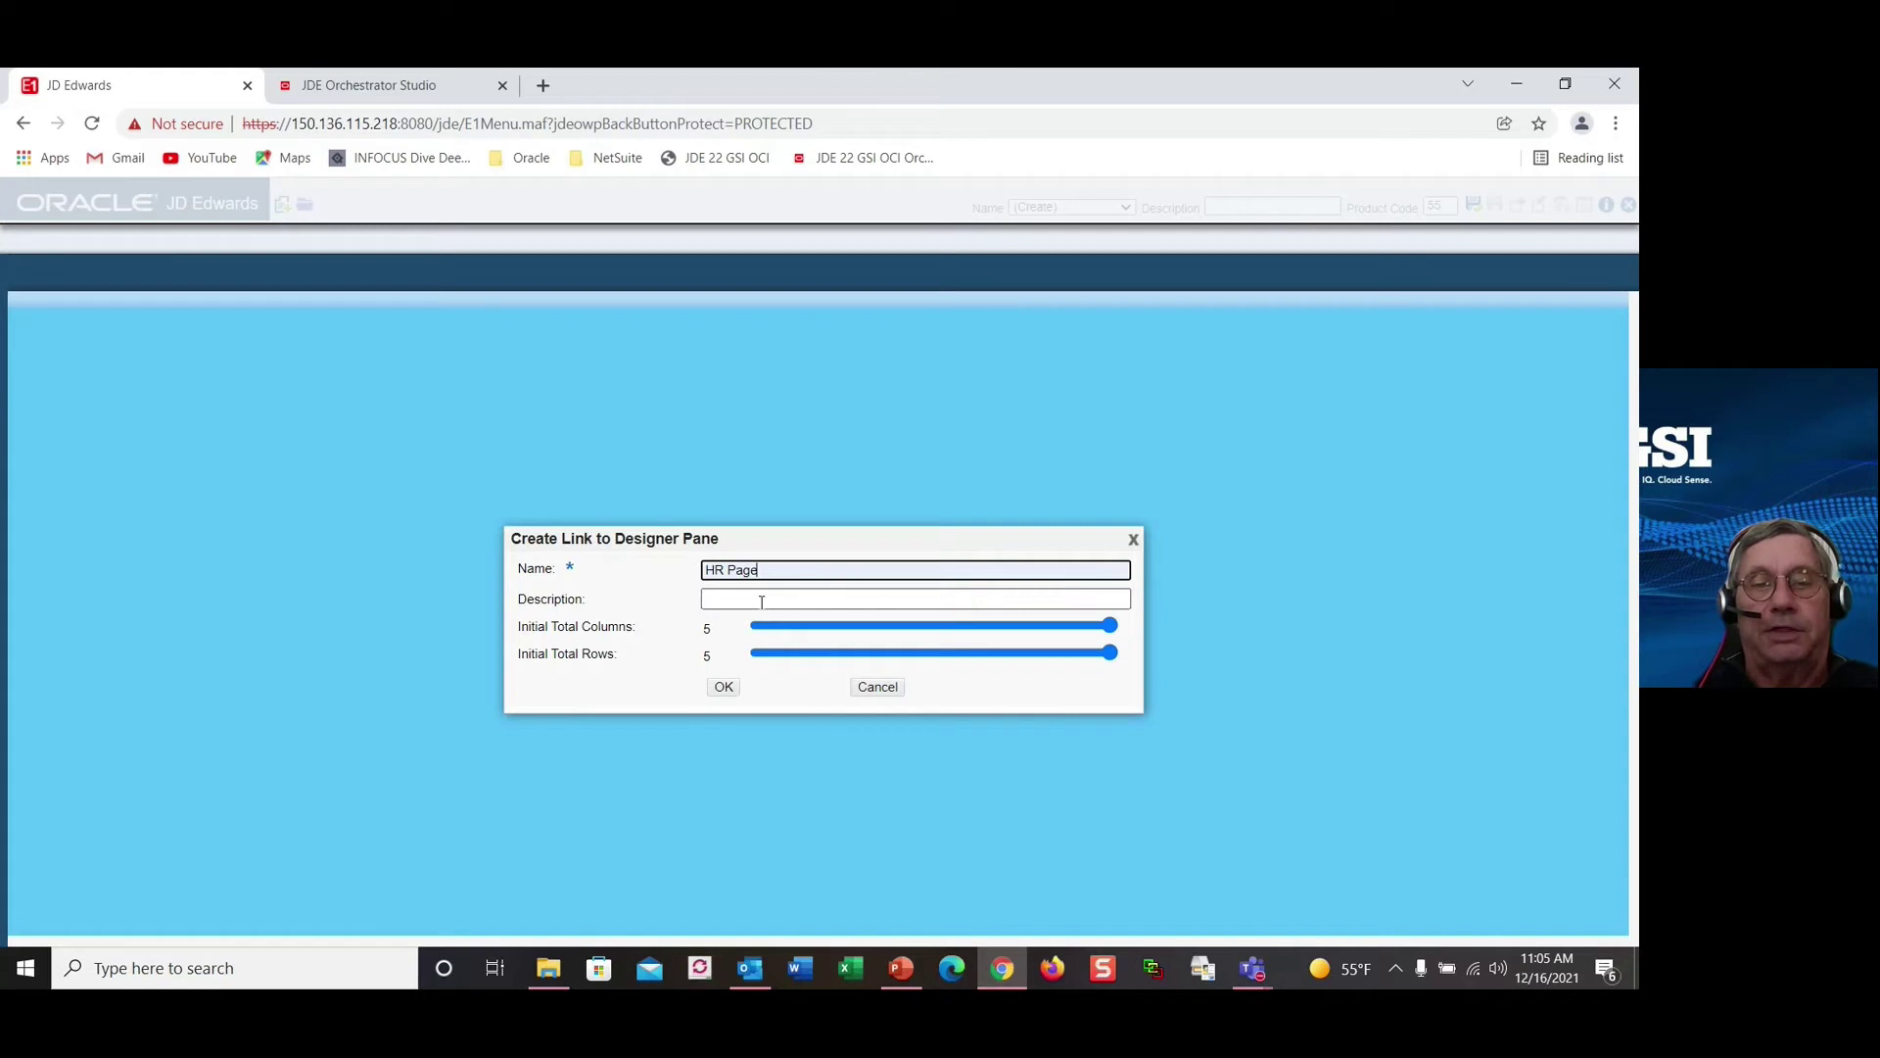
{"action": "left_click", "coordinate": [730, 605]}
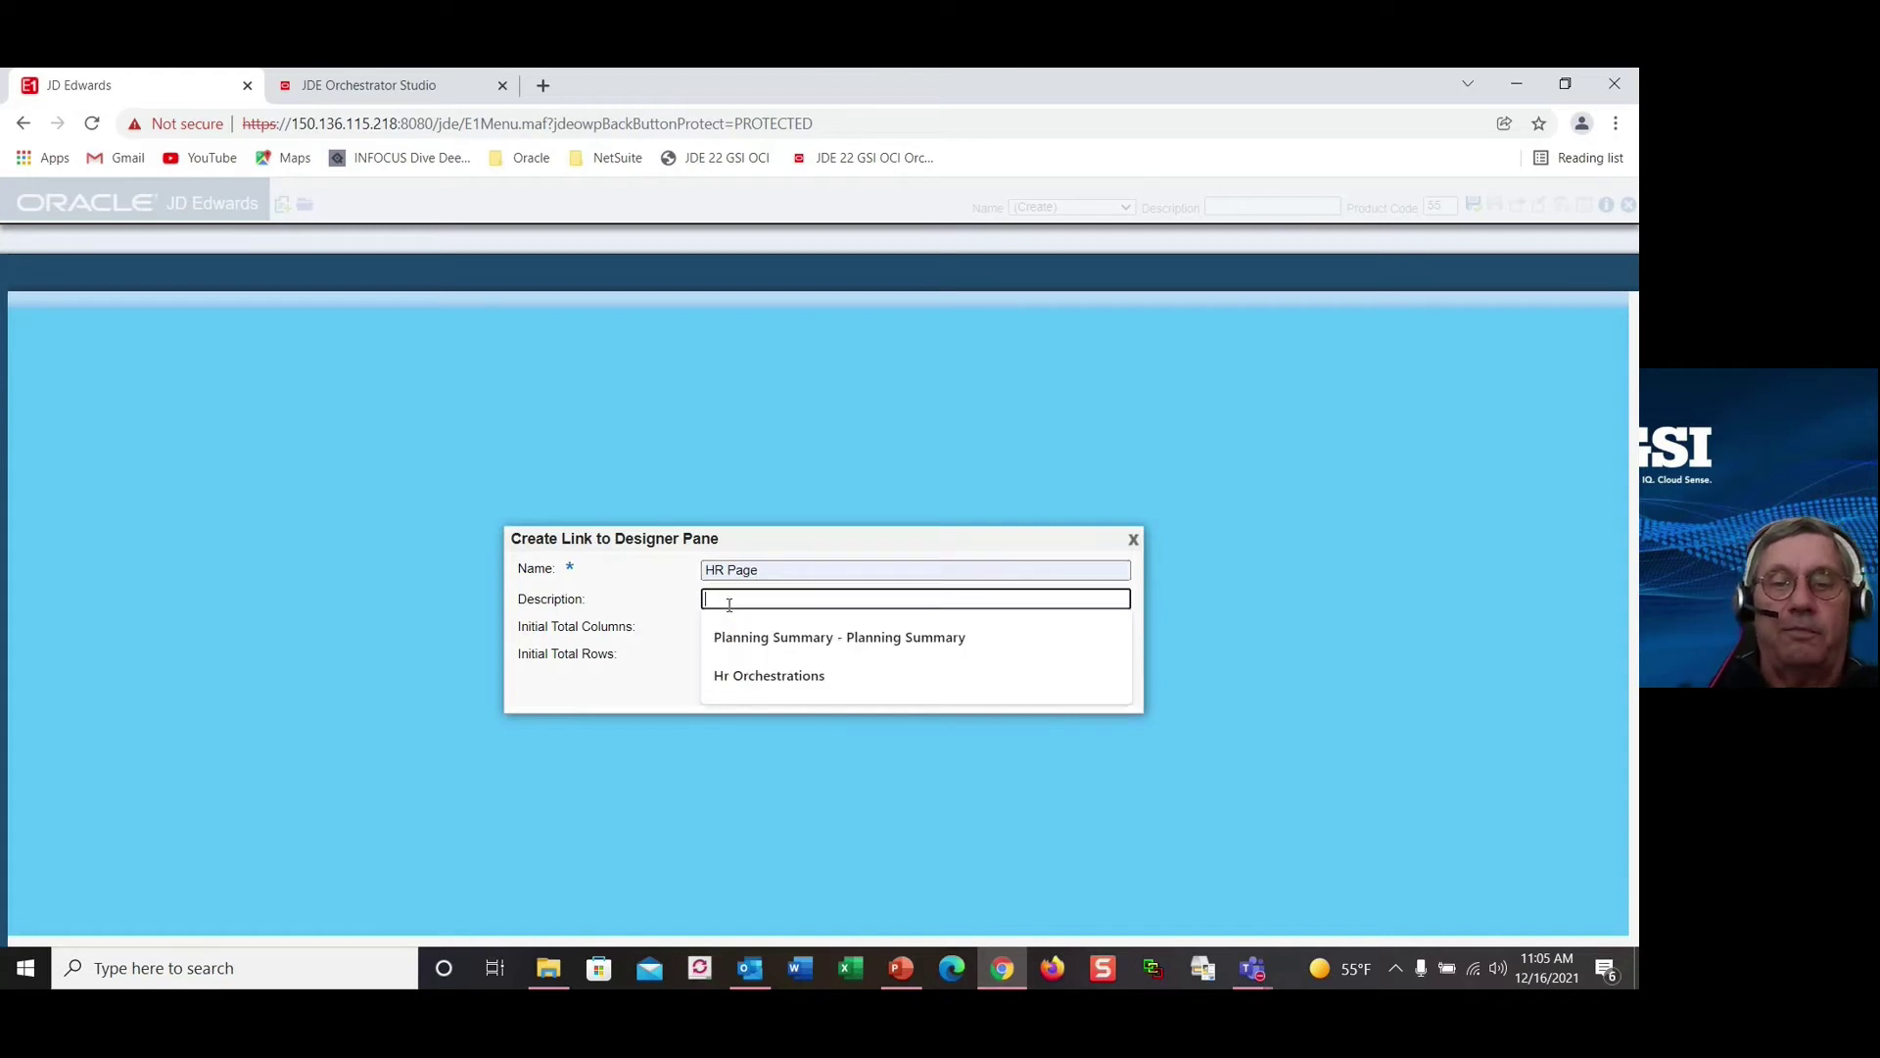
{"action": "left_click", "coordinate": [754, 677]}
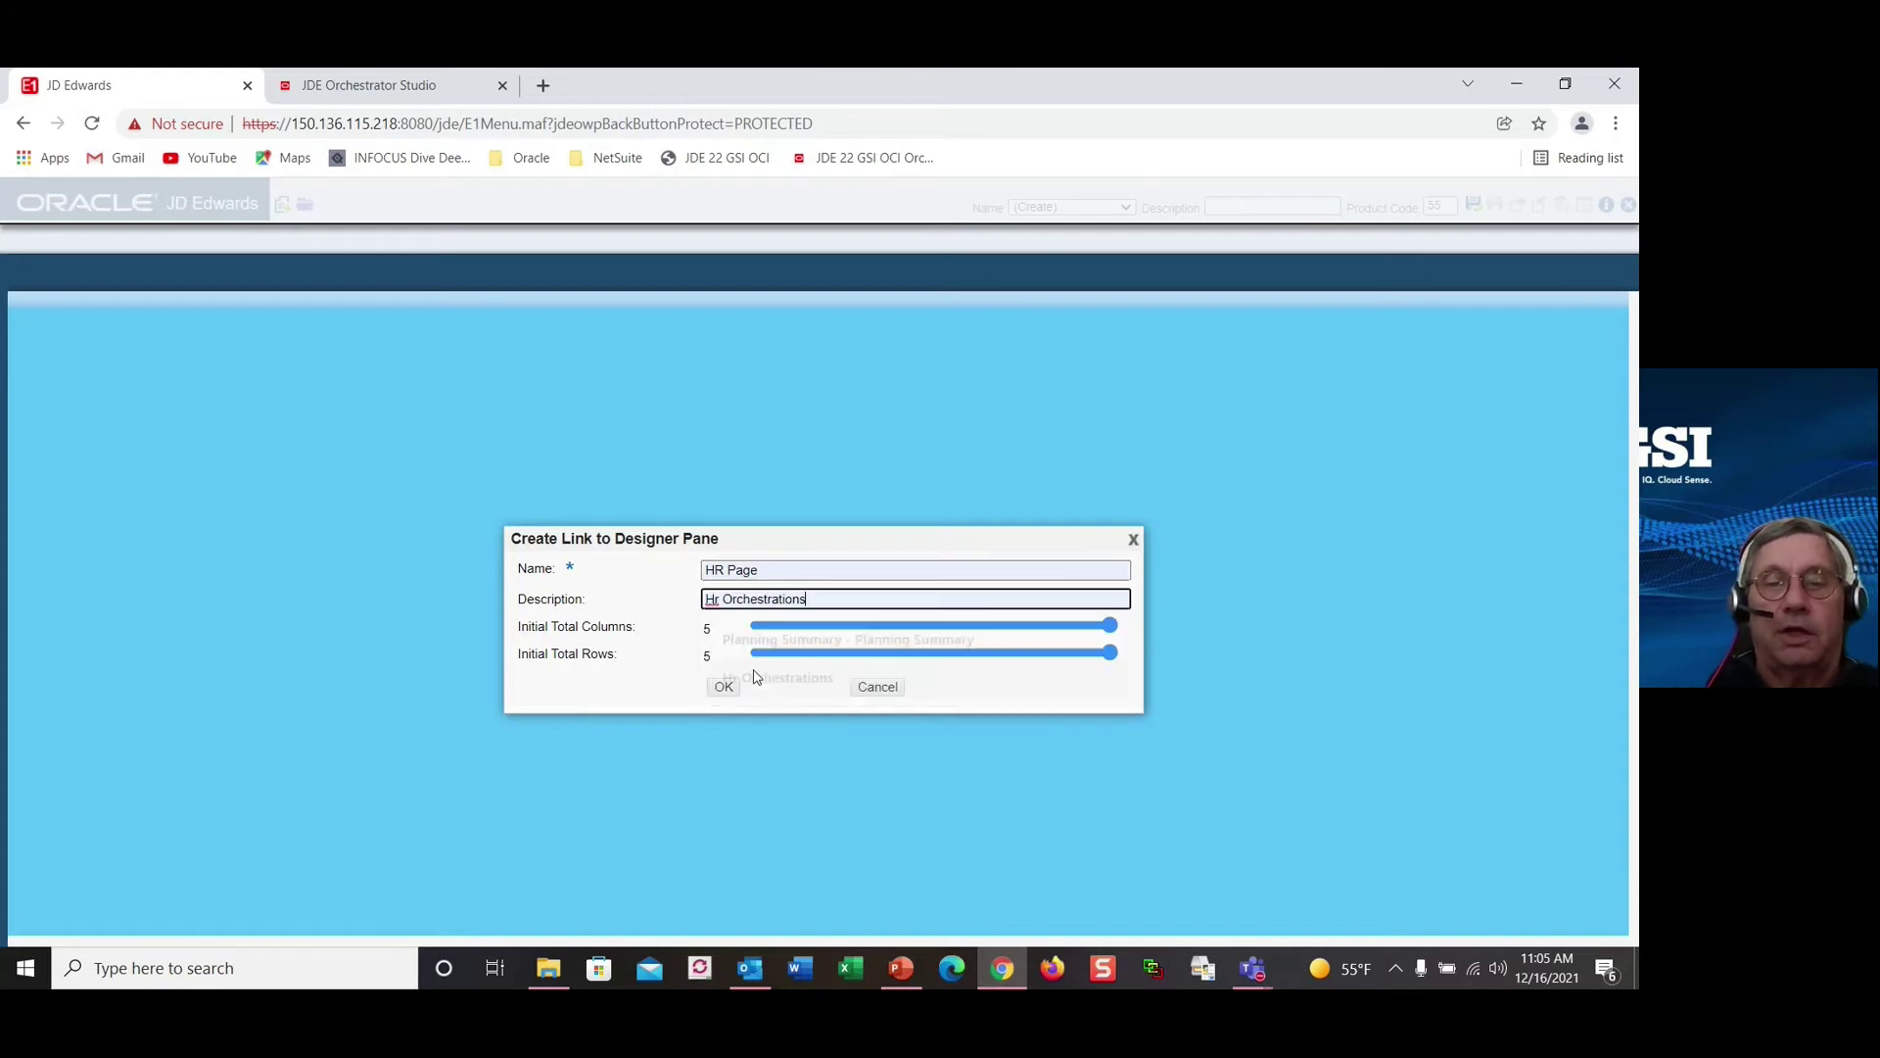
{"action": "left_click", "coordinate": [784, 631]}
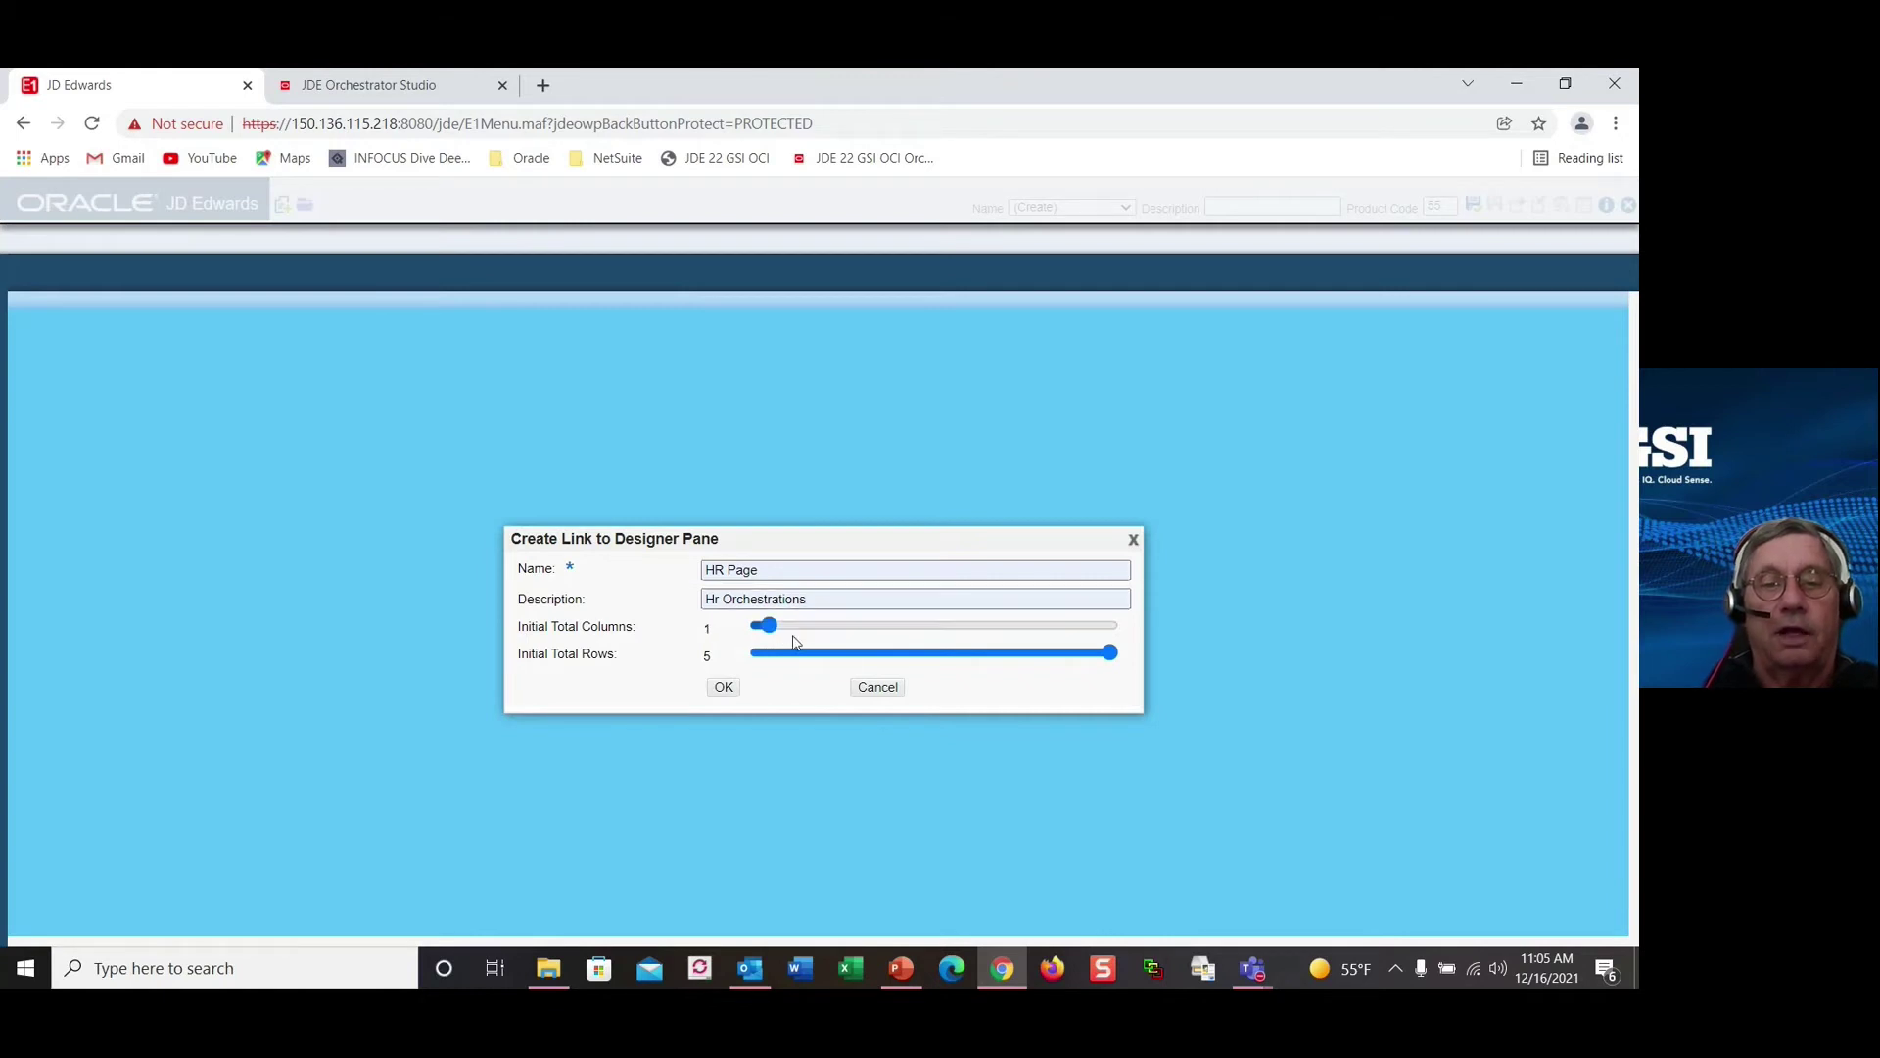
{"action": "left_click", "coordinate": [858, 656]}
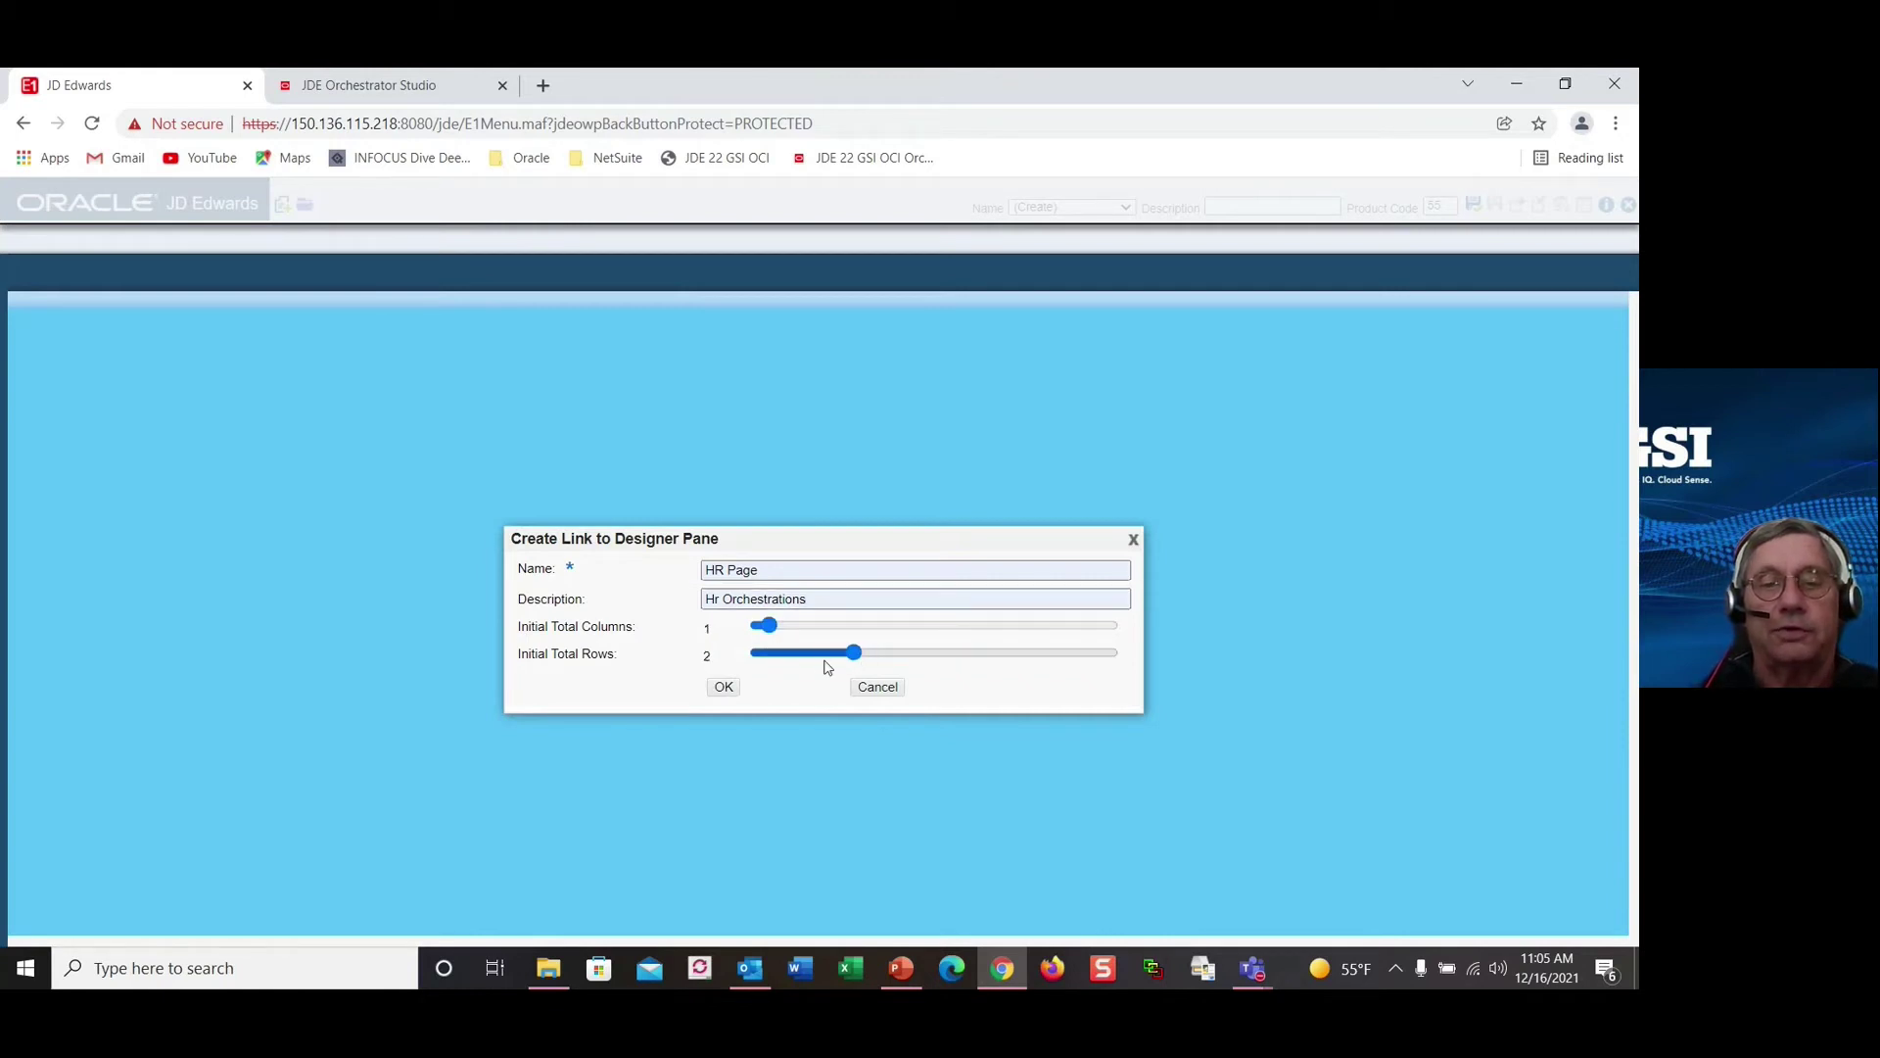
{"action": "left_click", "coordinate": [723, 689]}
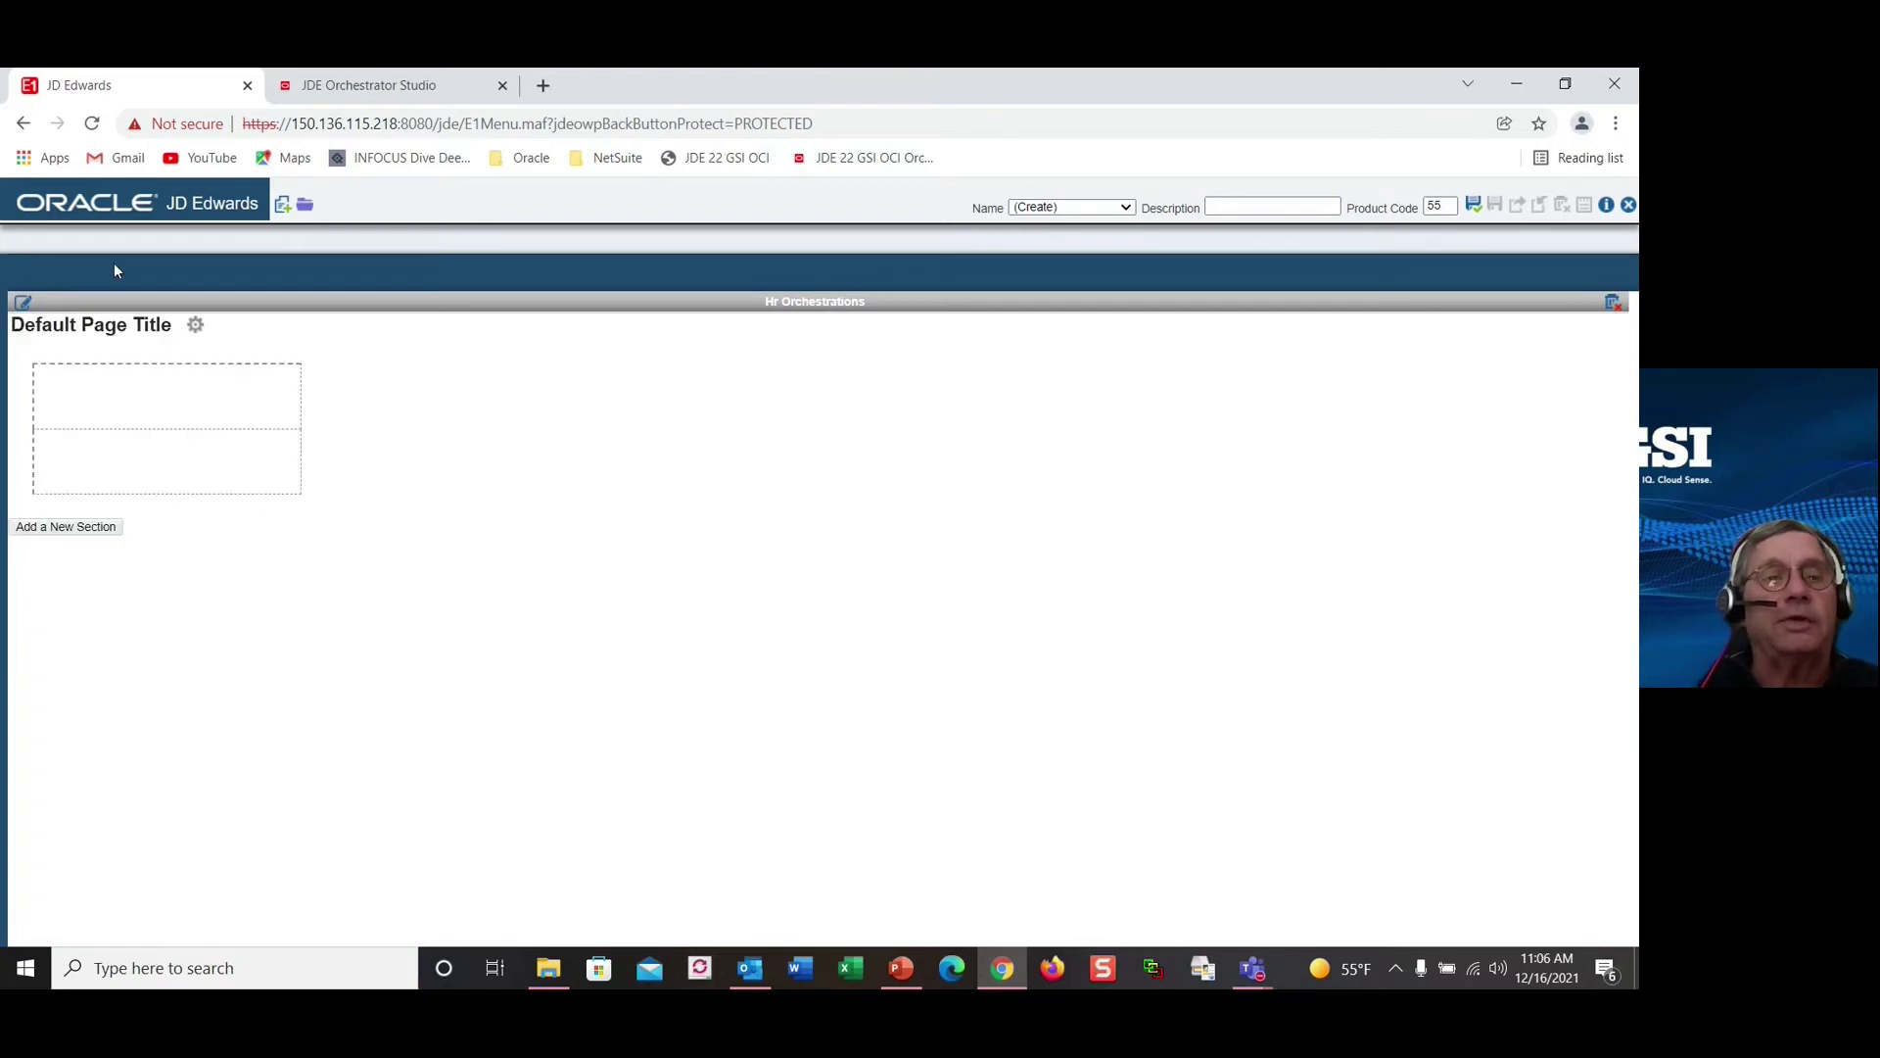
Step: Replace the Default Page Title with 'Orchestrations'
{"action": "left_click", "coordinate": [143, 324]}
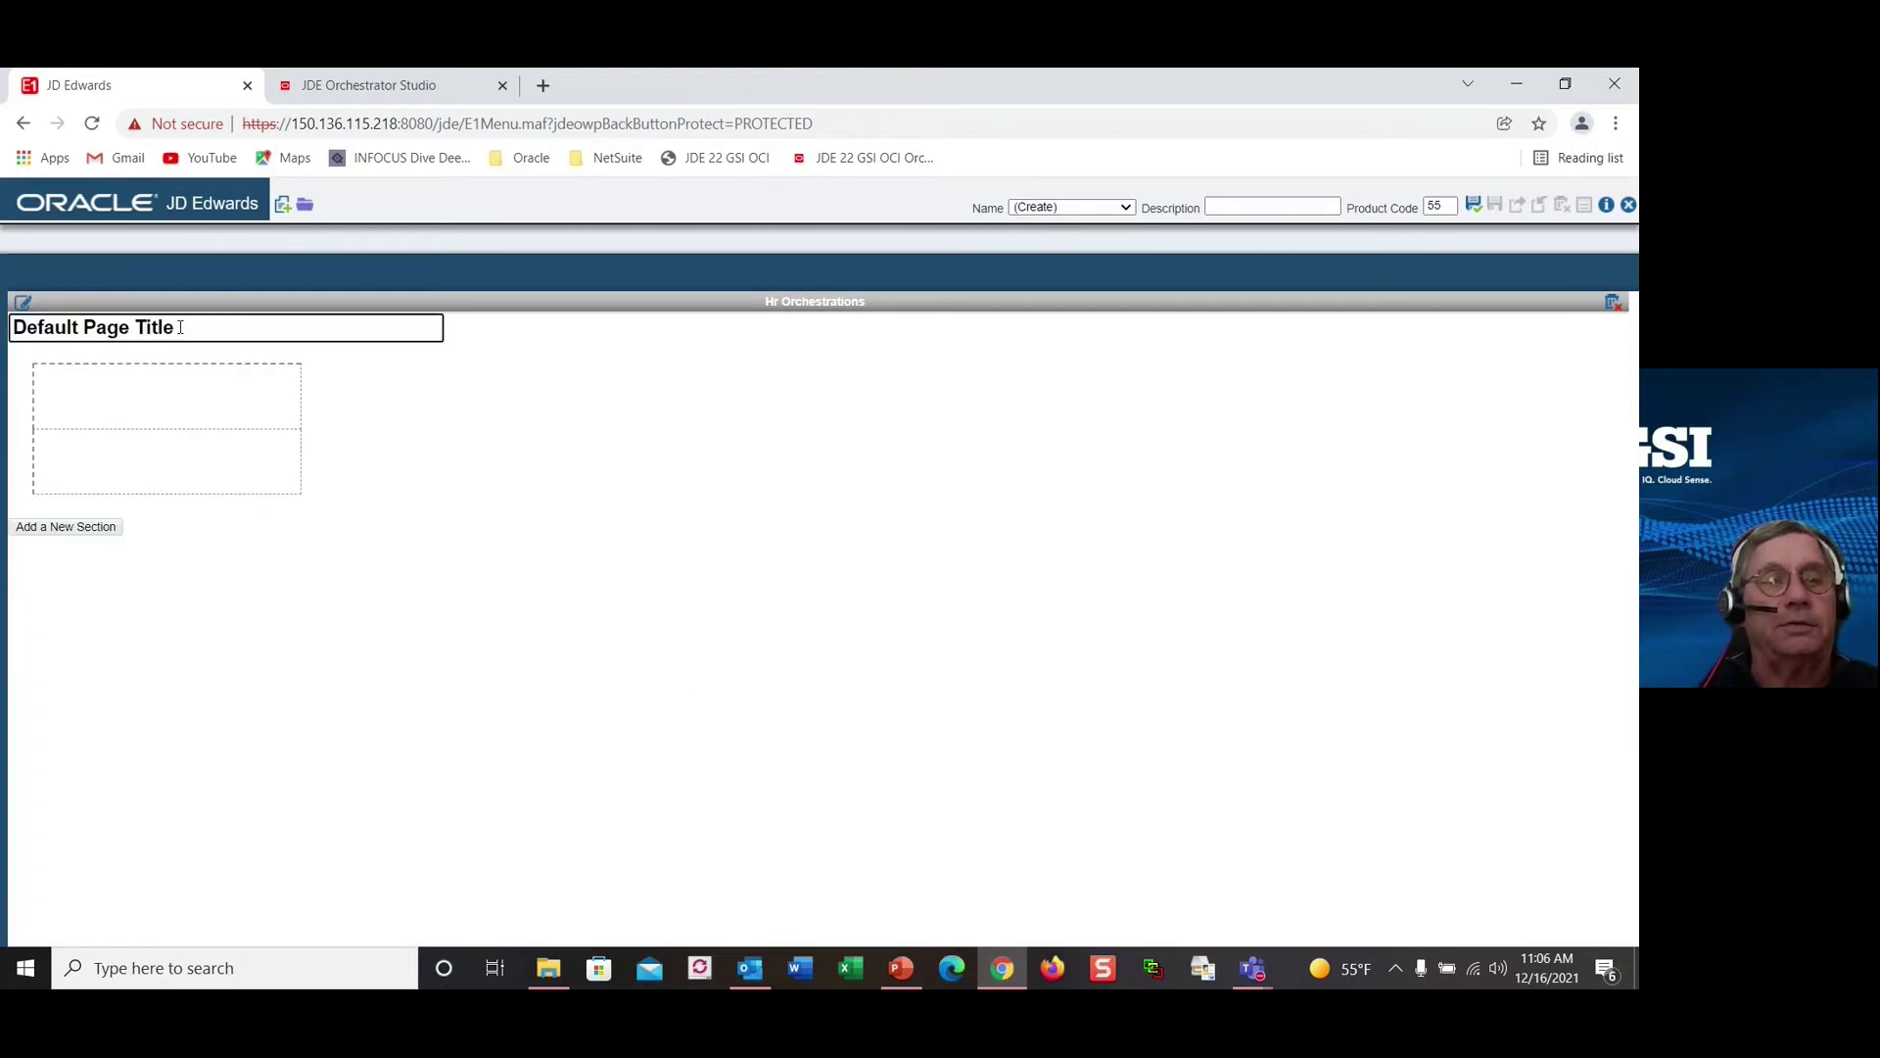
{"action": "left_click_drag", "start_coordinate": [176, 327], "coordinate": [13, 327]}
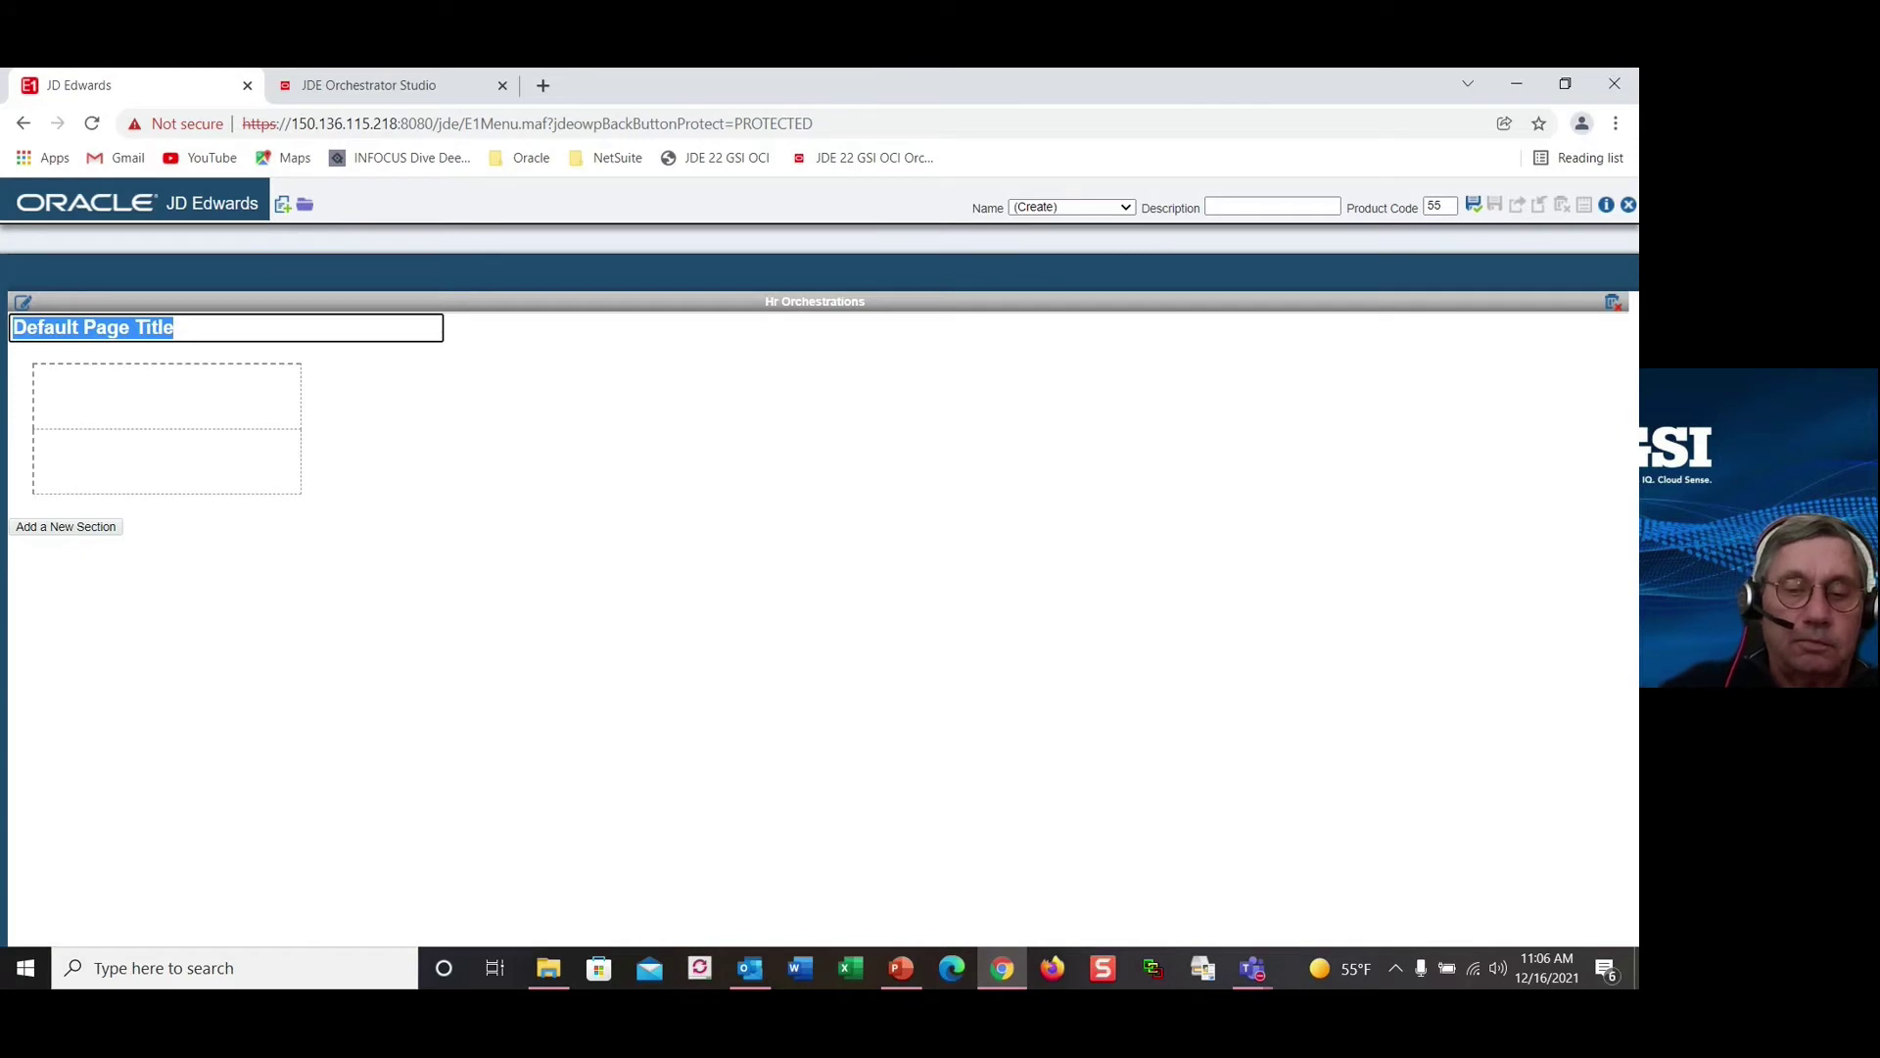
{"action": "type", "text": "Orch"}
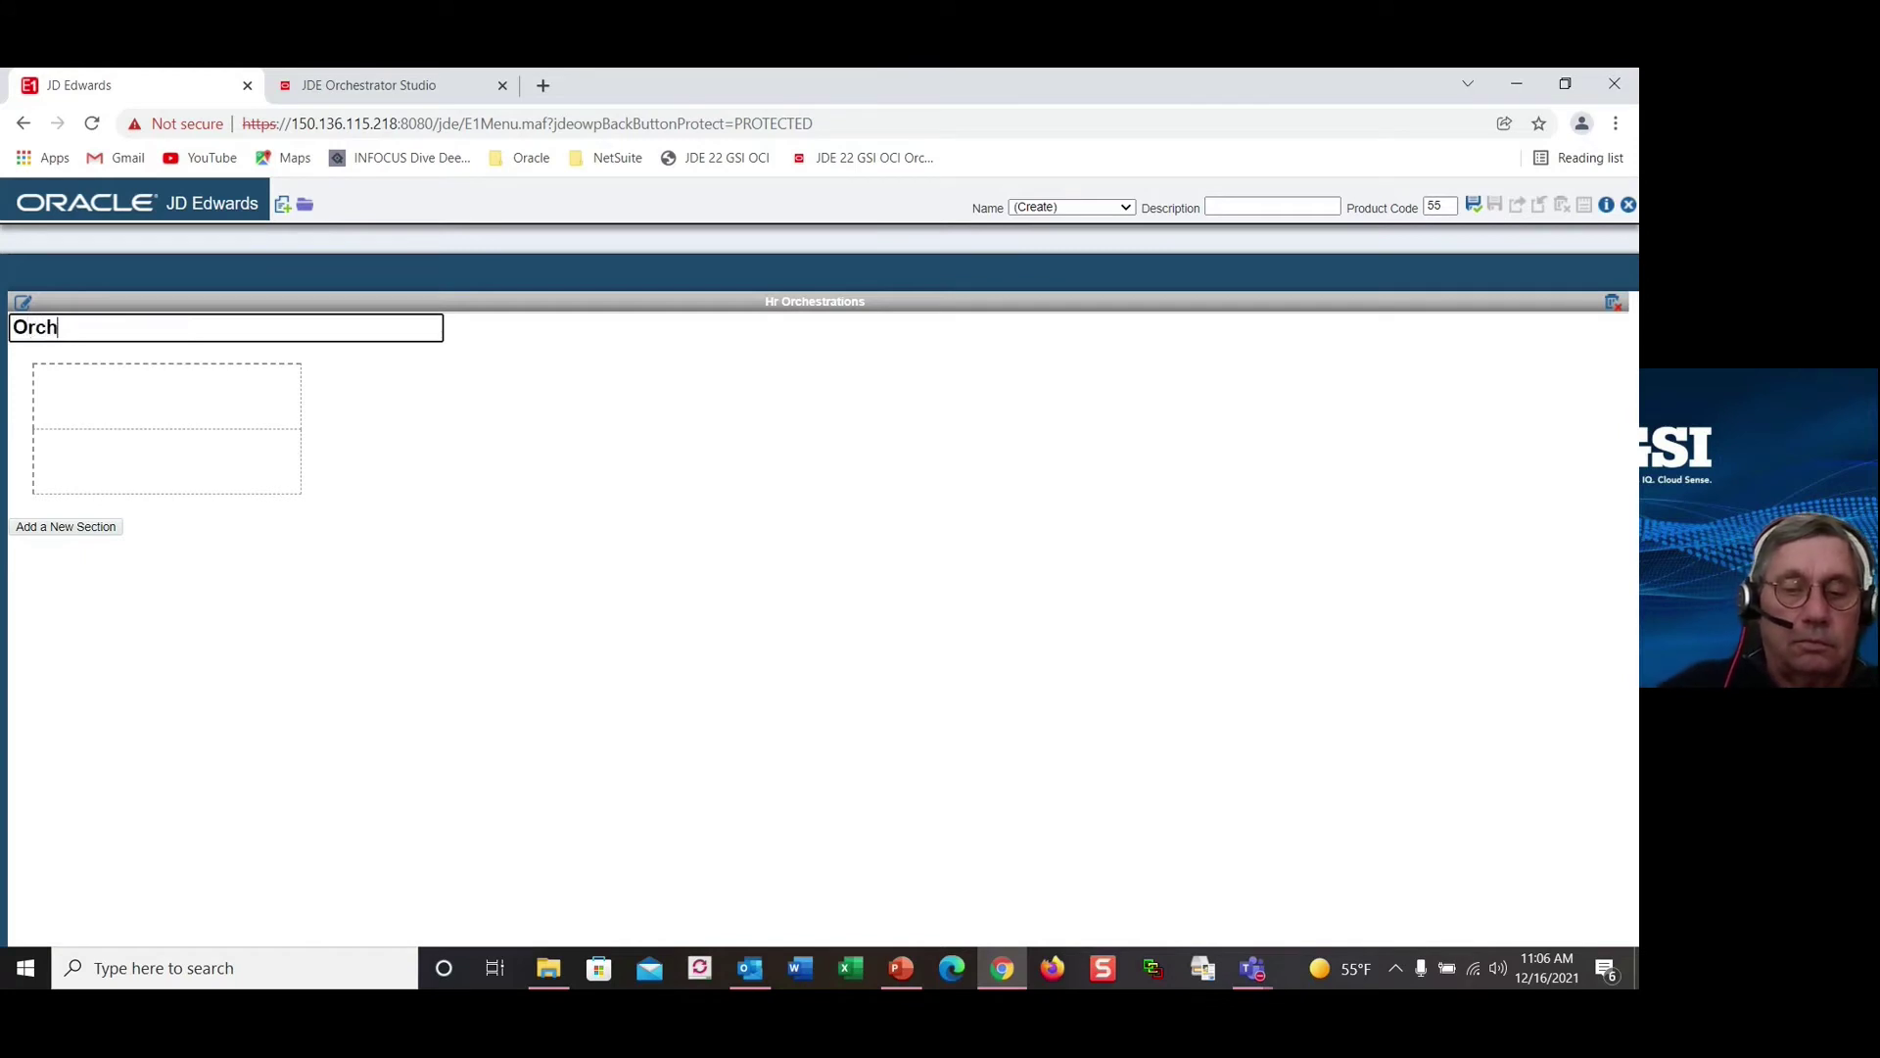
{"action": "type", "text": "estrations"}
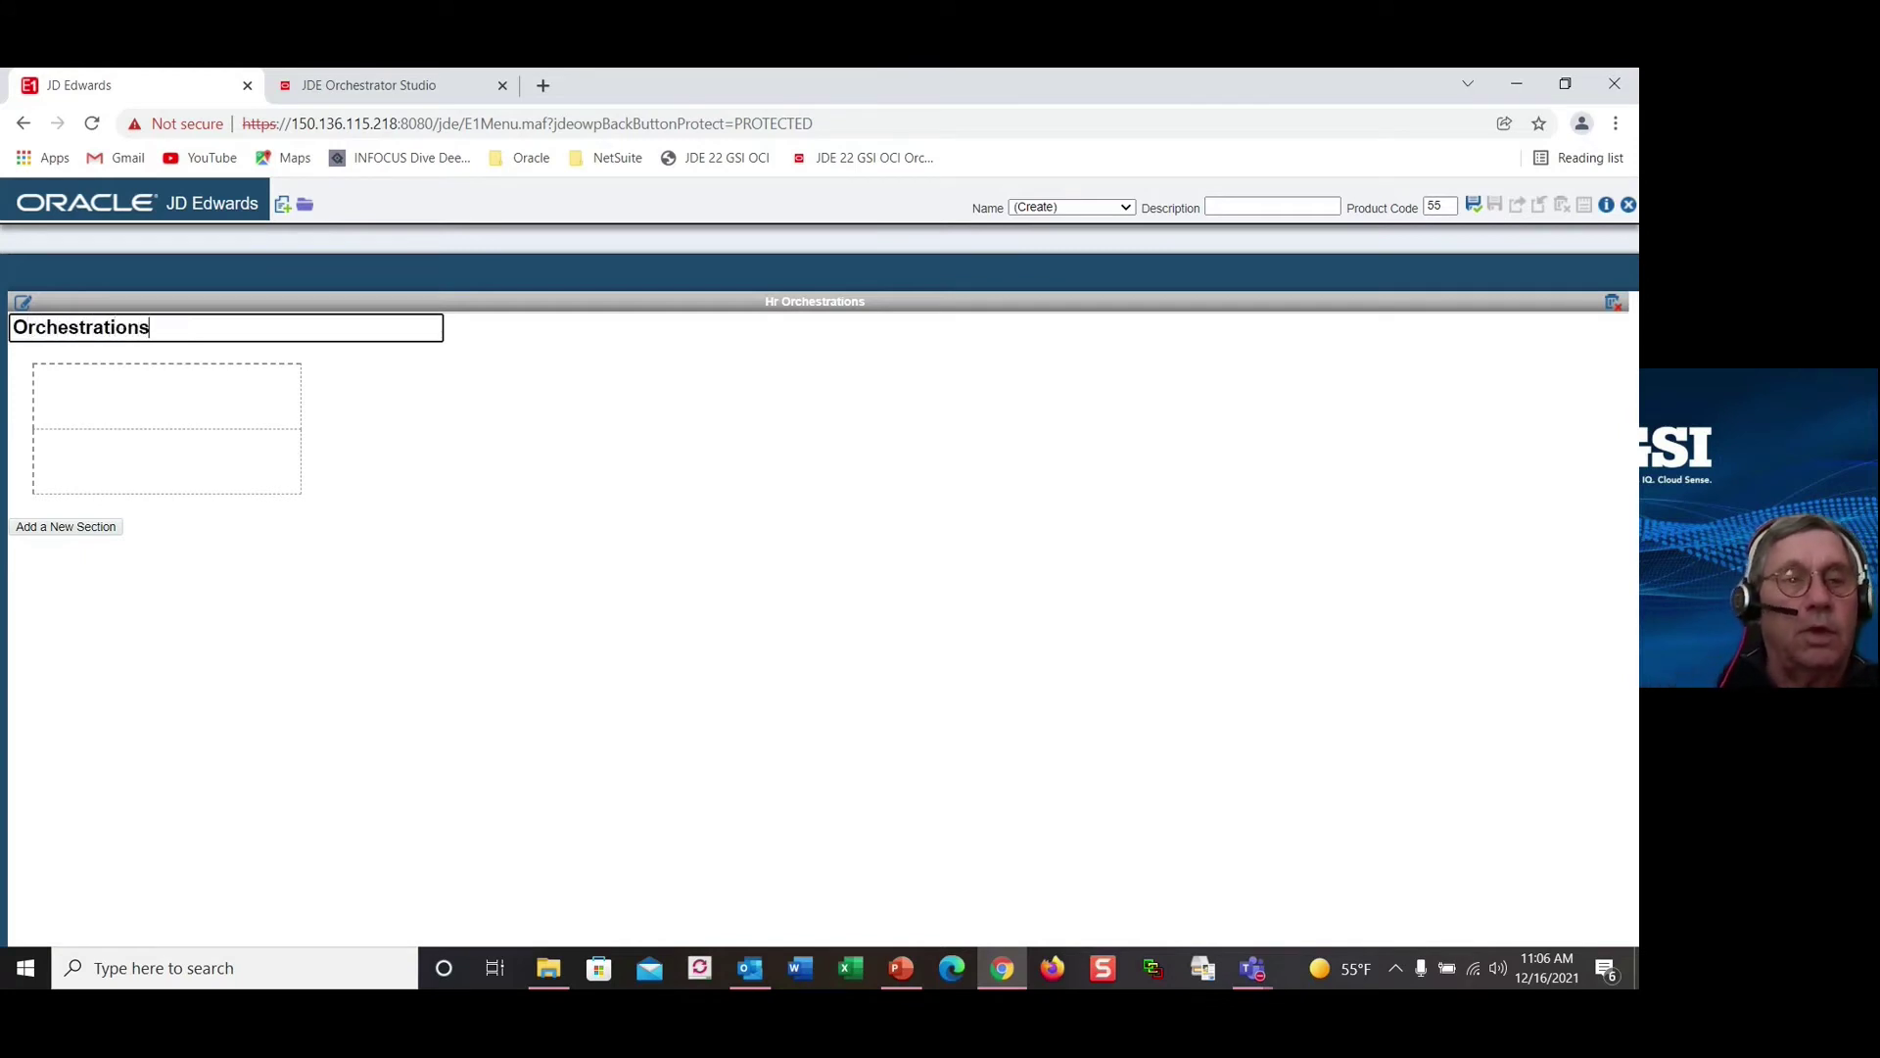
{"action": "left_click", "coordinate": [186, 383]}
Step: Turn off Hover Effect, set Show Description to Tiles Only and Style to Large Icons
{"action": "left_click", "coordinate": [188, 324]}
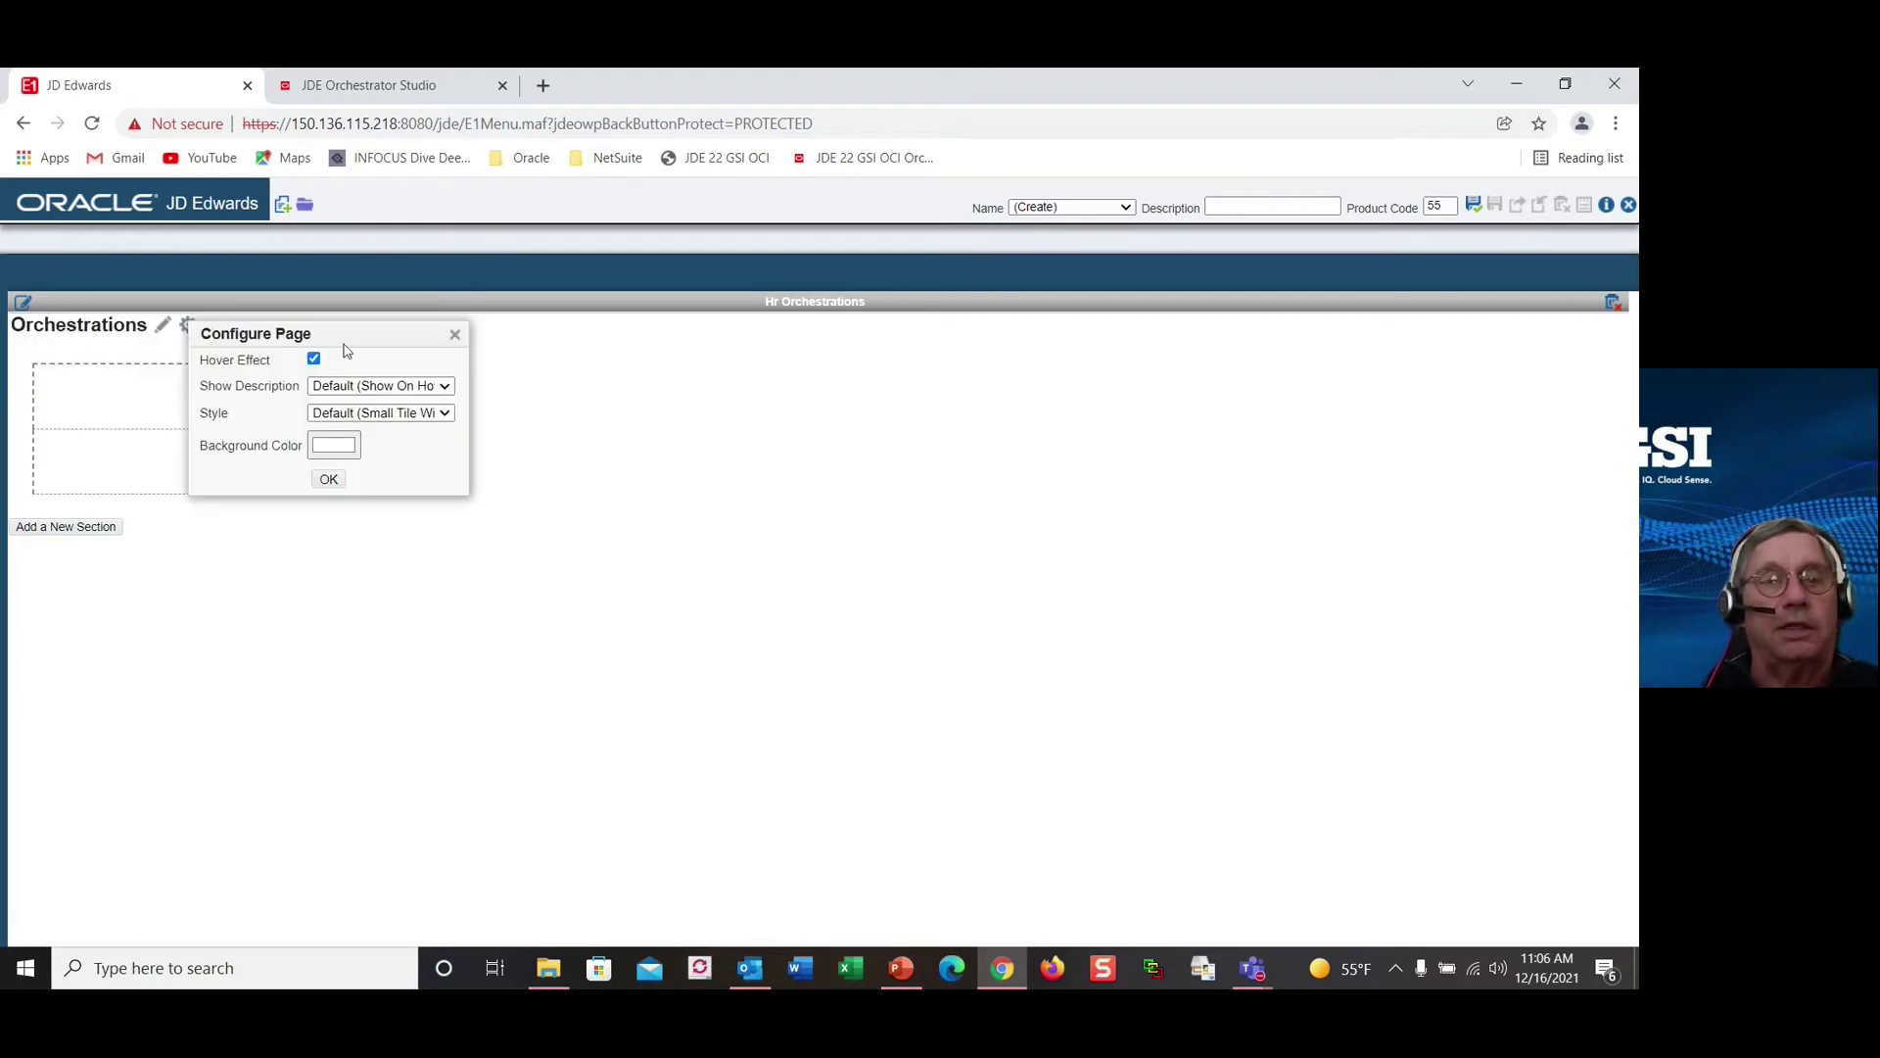
{"action": "left_click", "coordinate": [314, 359]}
{"action": "left_click", "coordinate": [385, 388]}
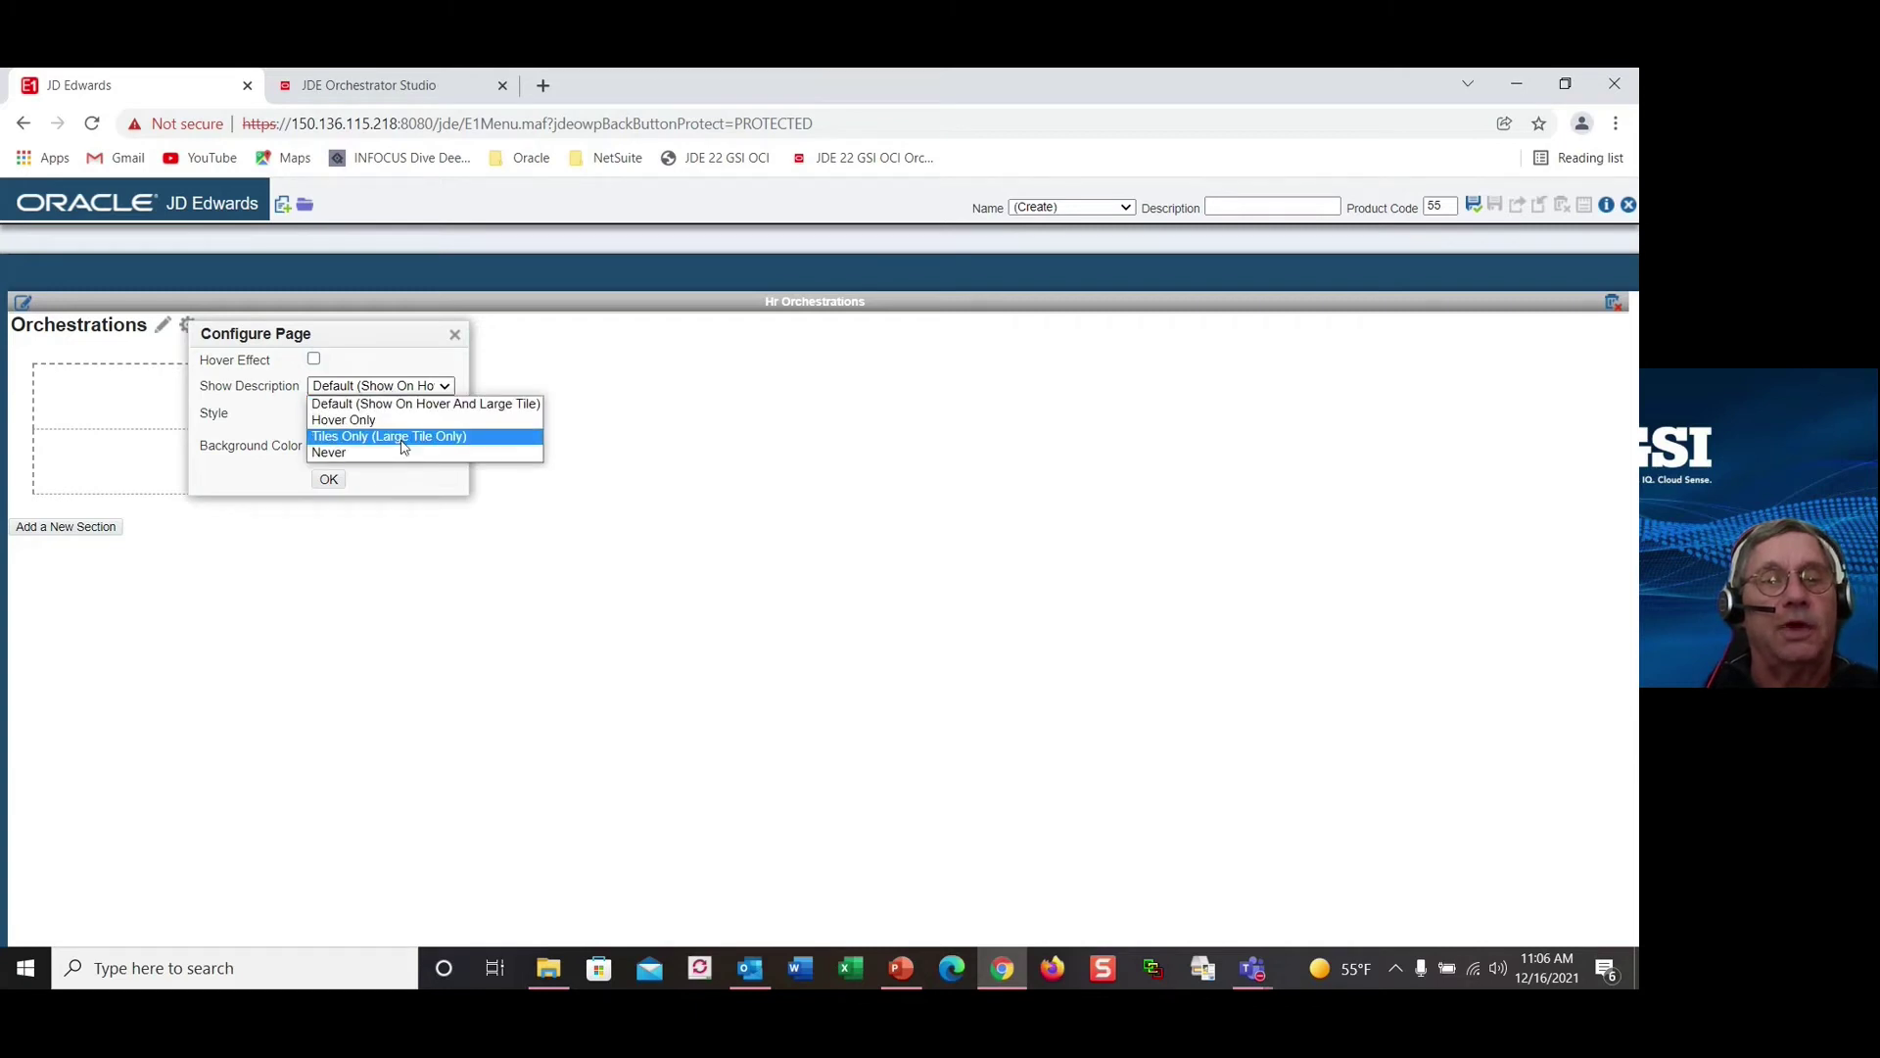
{"action": "left_click", "coordinate": [396, 436]}
{"action": "left_click", "coordinate": [404, 416]}
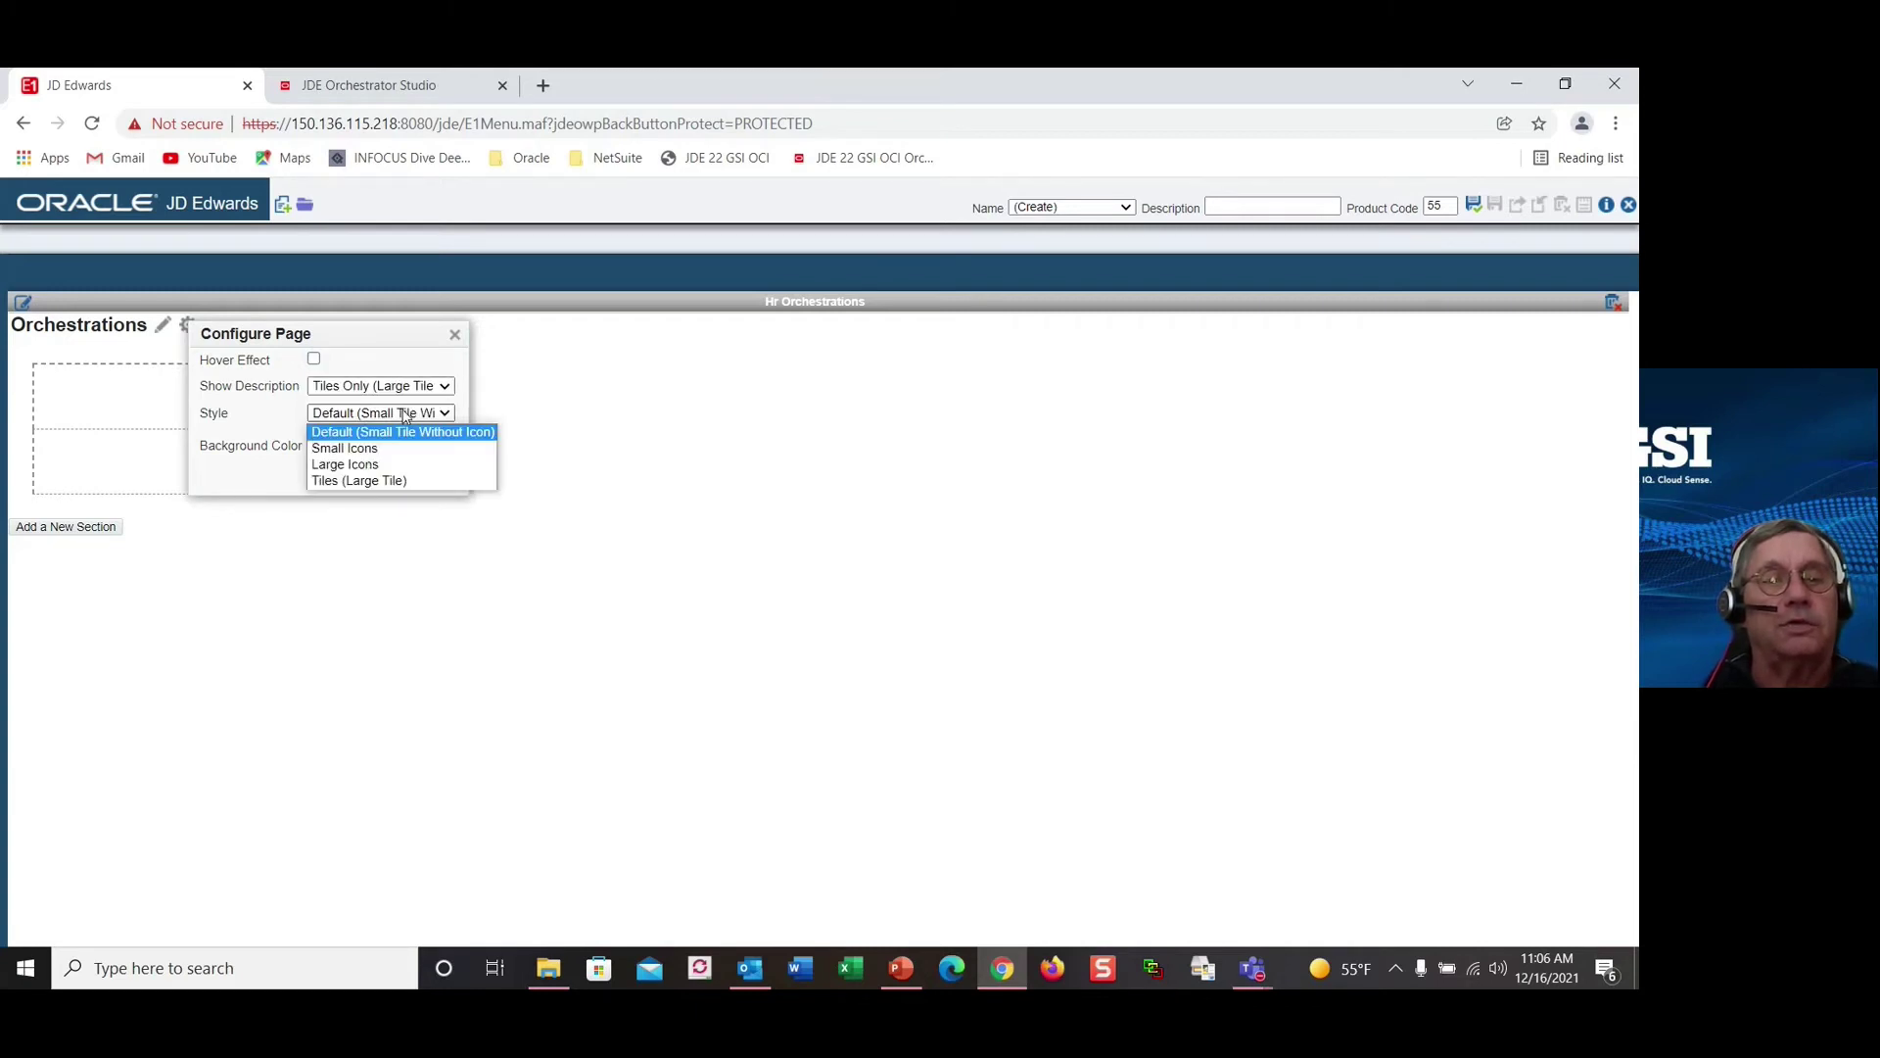
{"action": "left_click", "coordinate": [392, 462]}
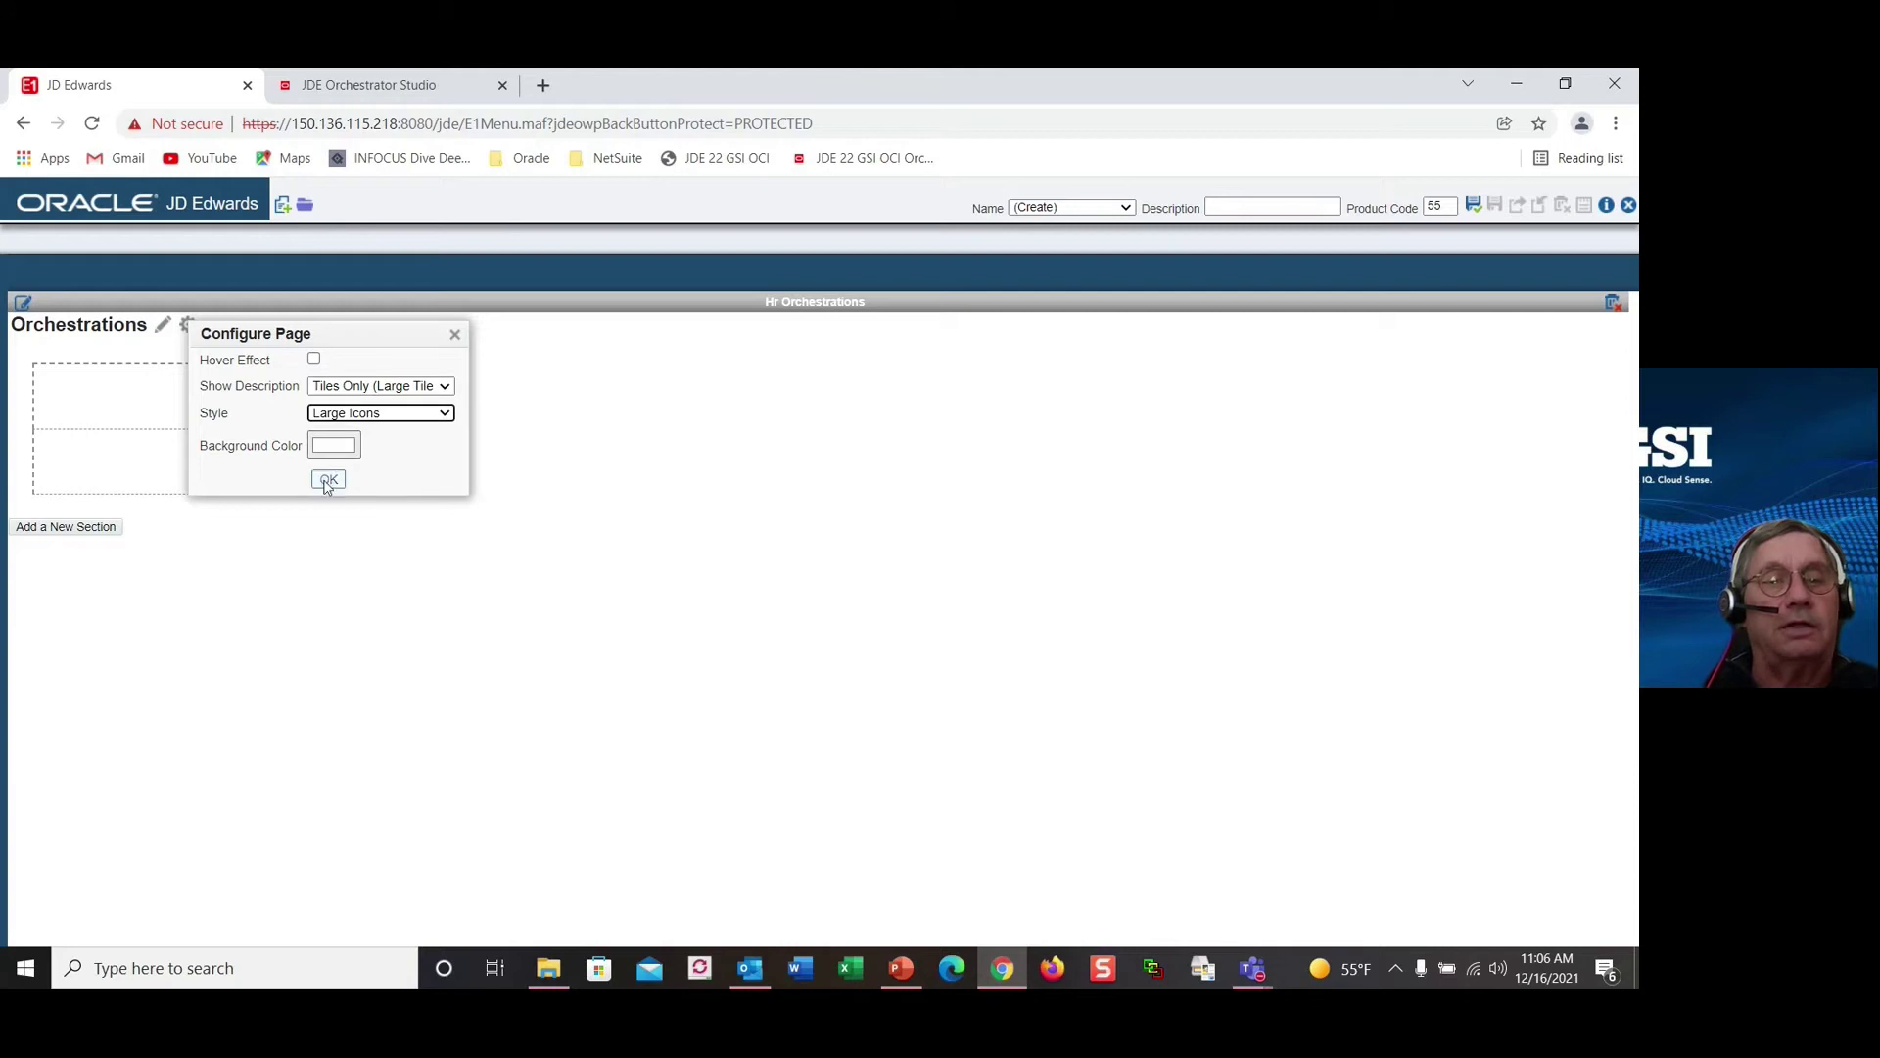
{"action": "left_click", "coordinate": [328, 478]}
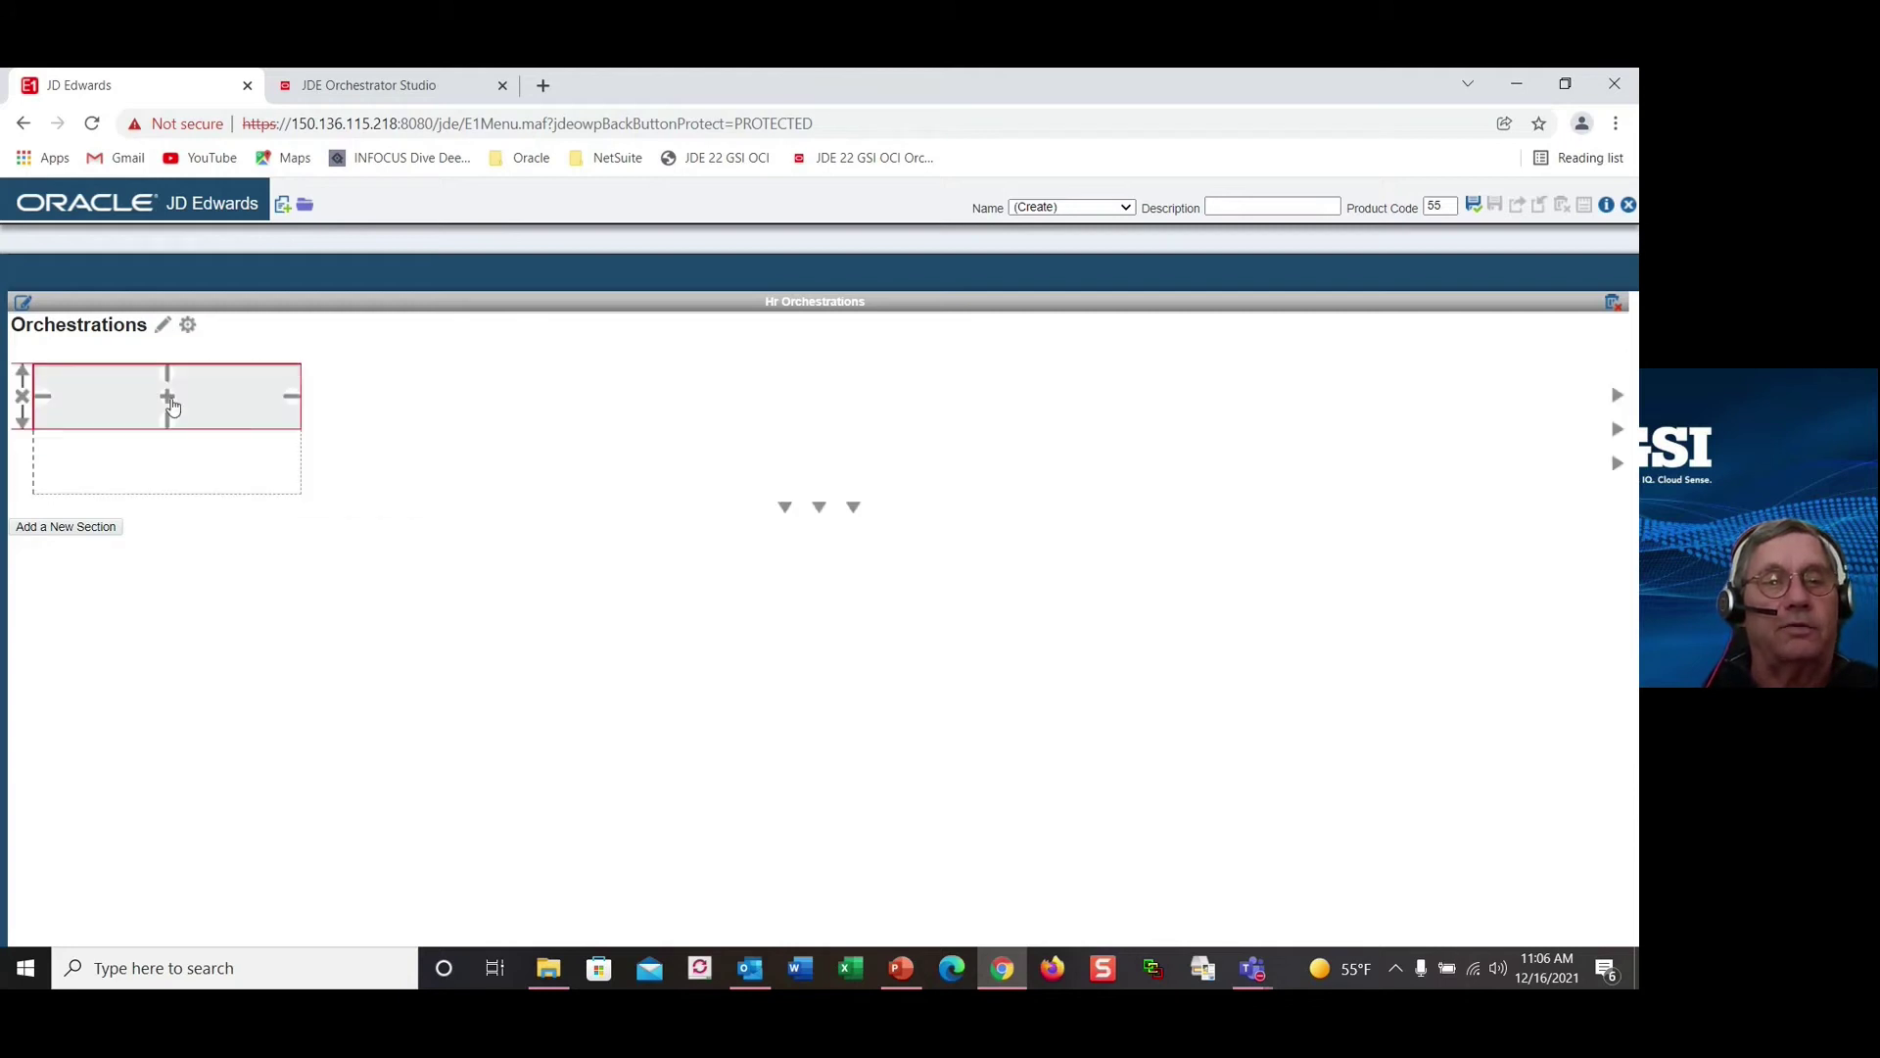
Step: Add a tile in the first cell, set its type to Orchestration, and open Associate Orchestration
{"action": "left_click", "coordinate": [166, 400]}
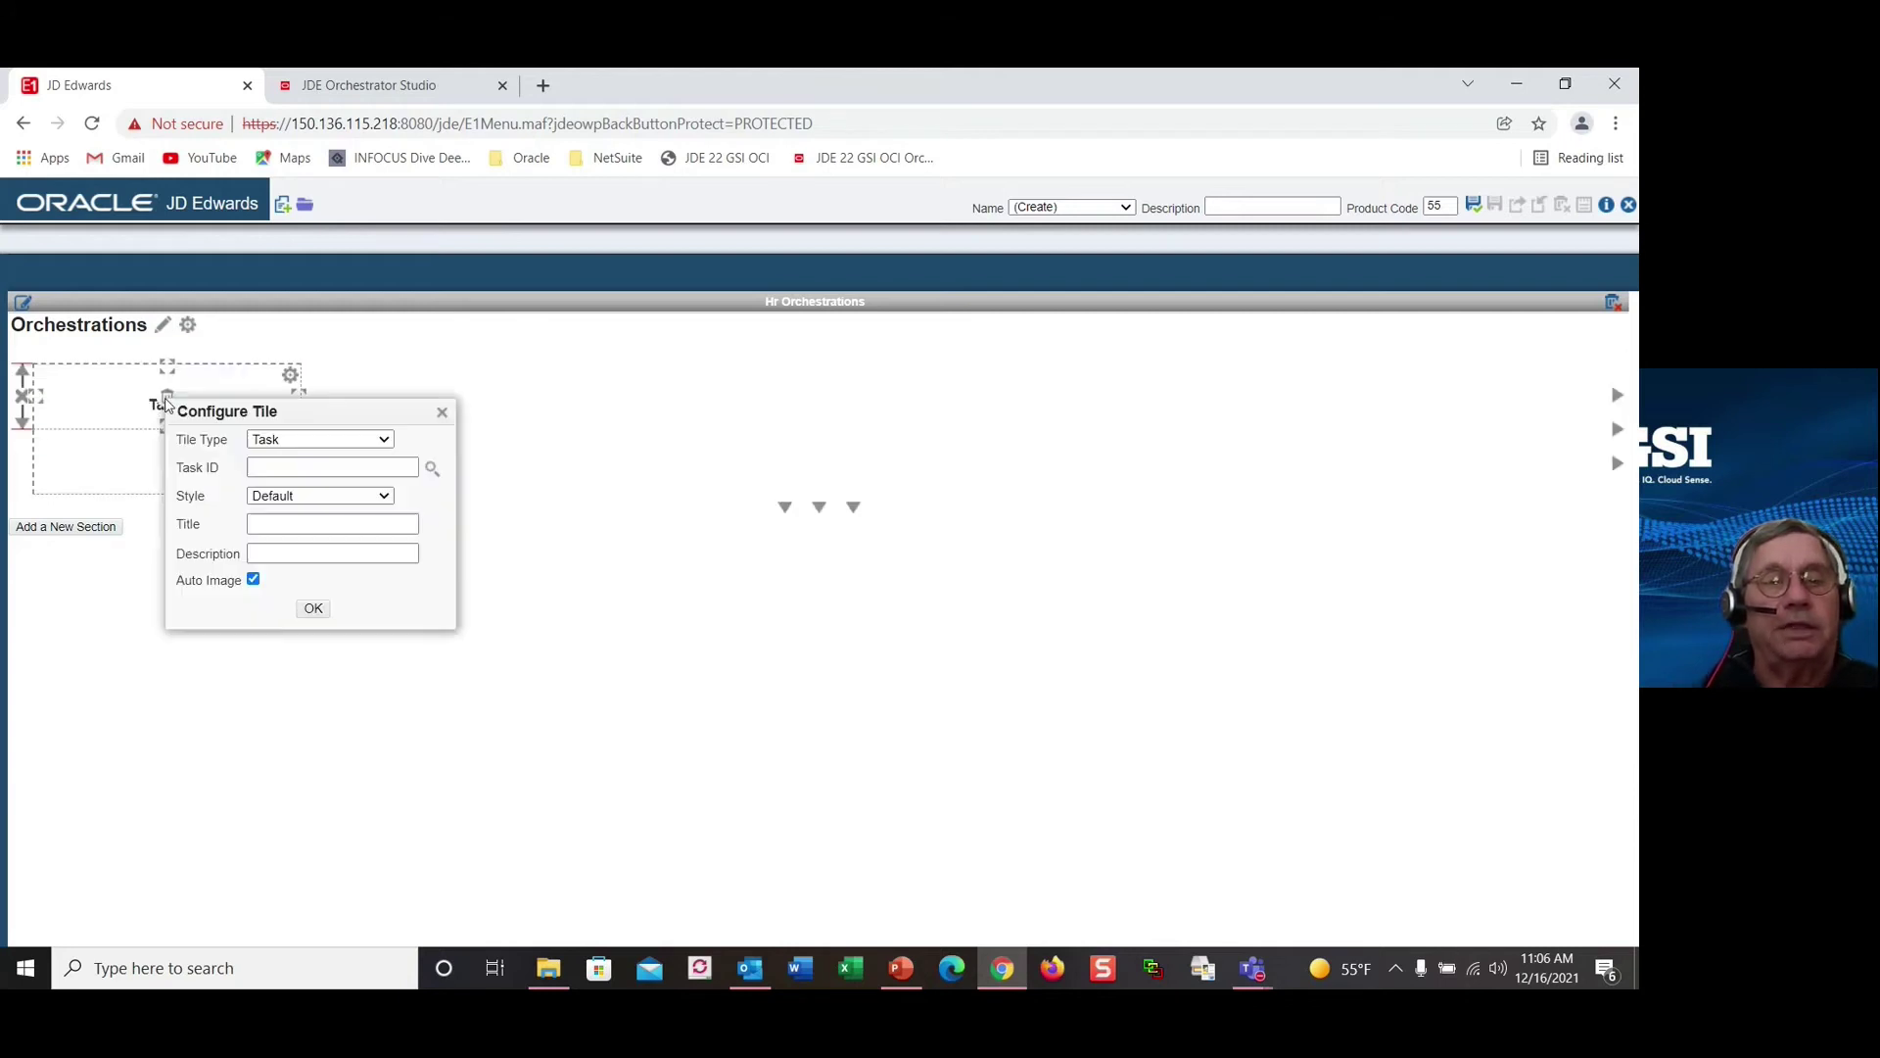
{"action": "left_click", "coordinate": [333, 443]}
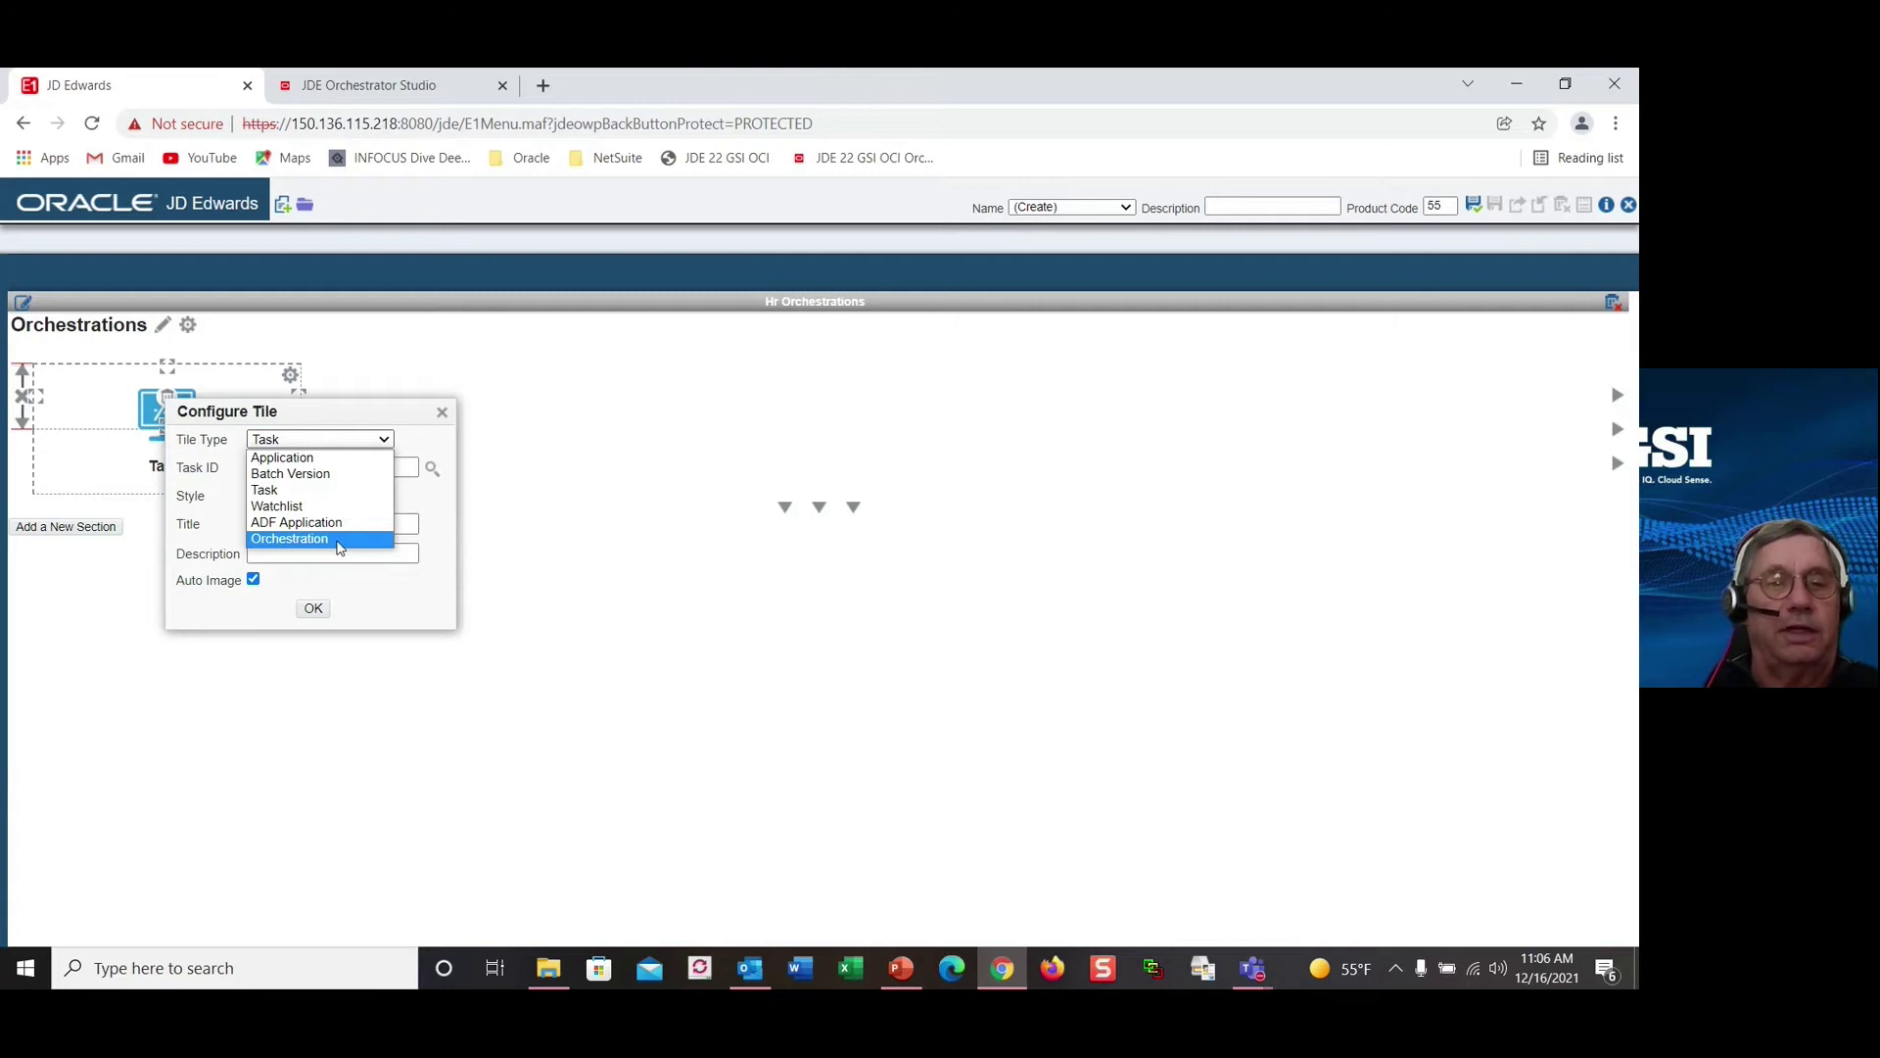
{"action": "left_click", "coordinate": [290, 539]}
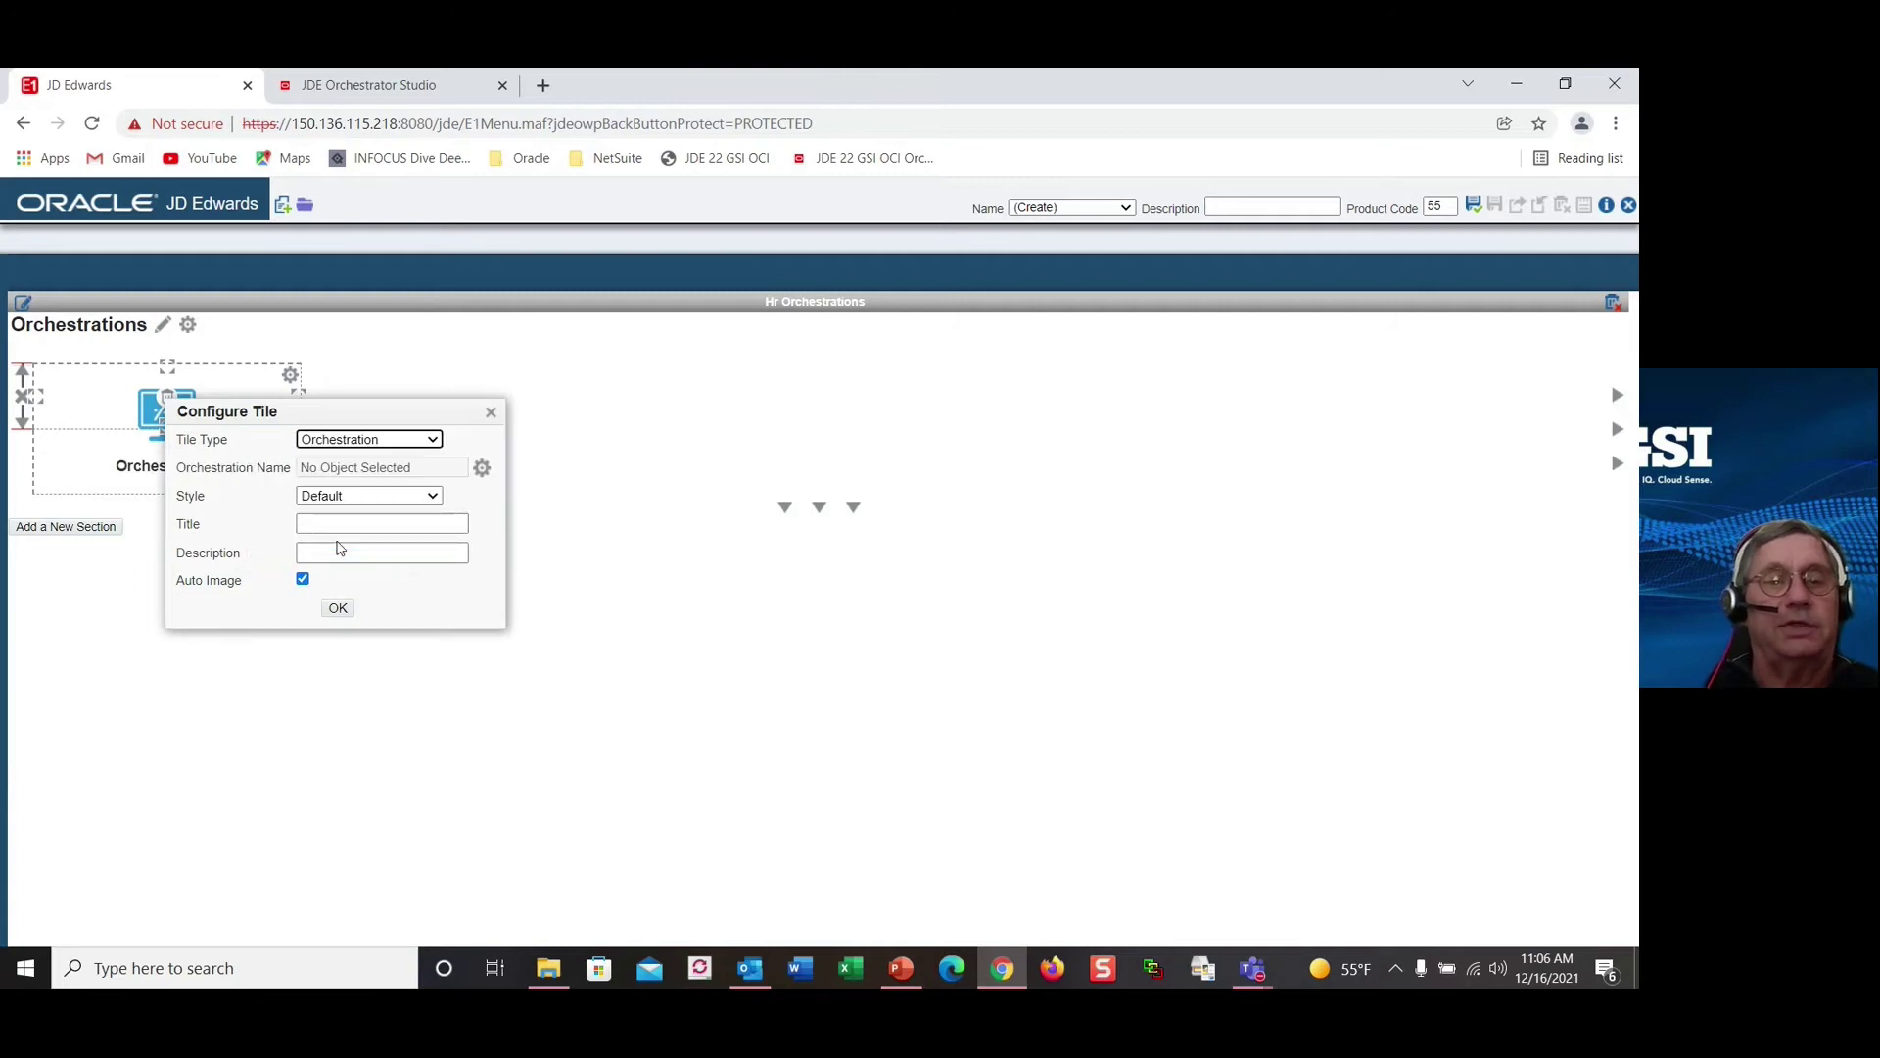
{"action": "left_click", "coordinate": [484, 469]}
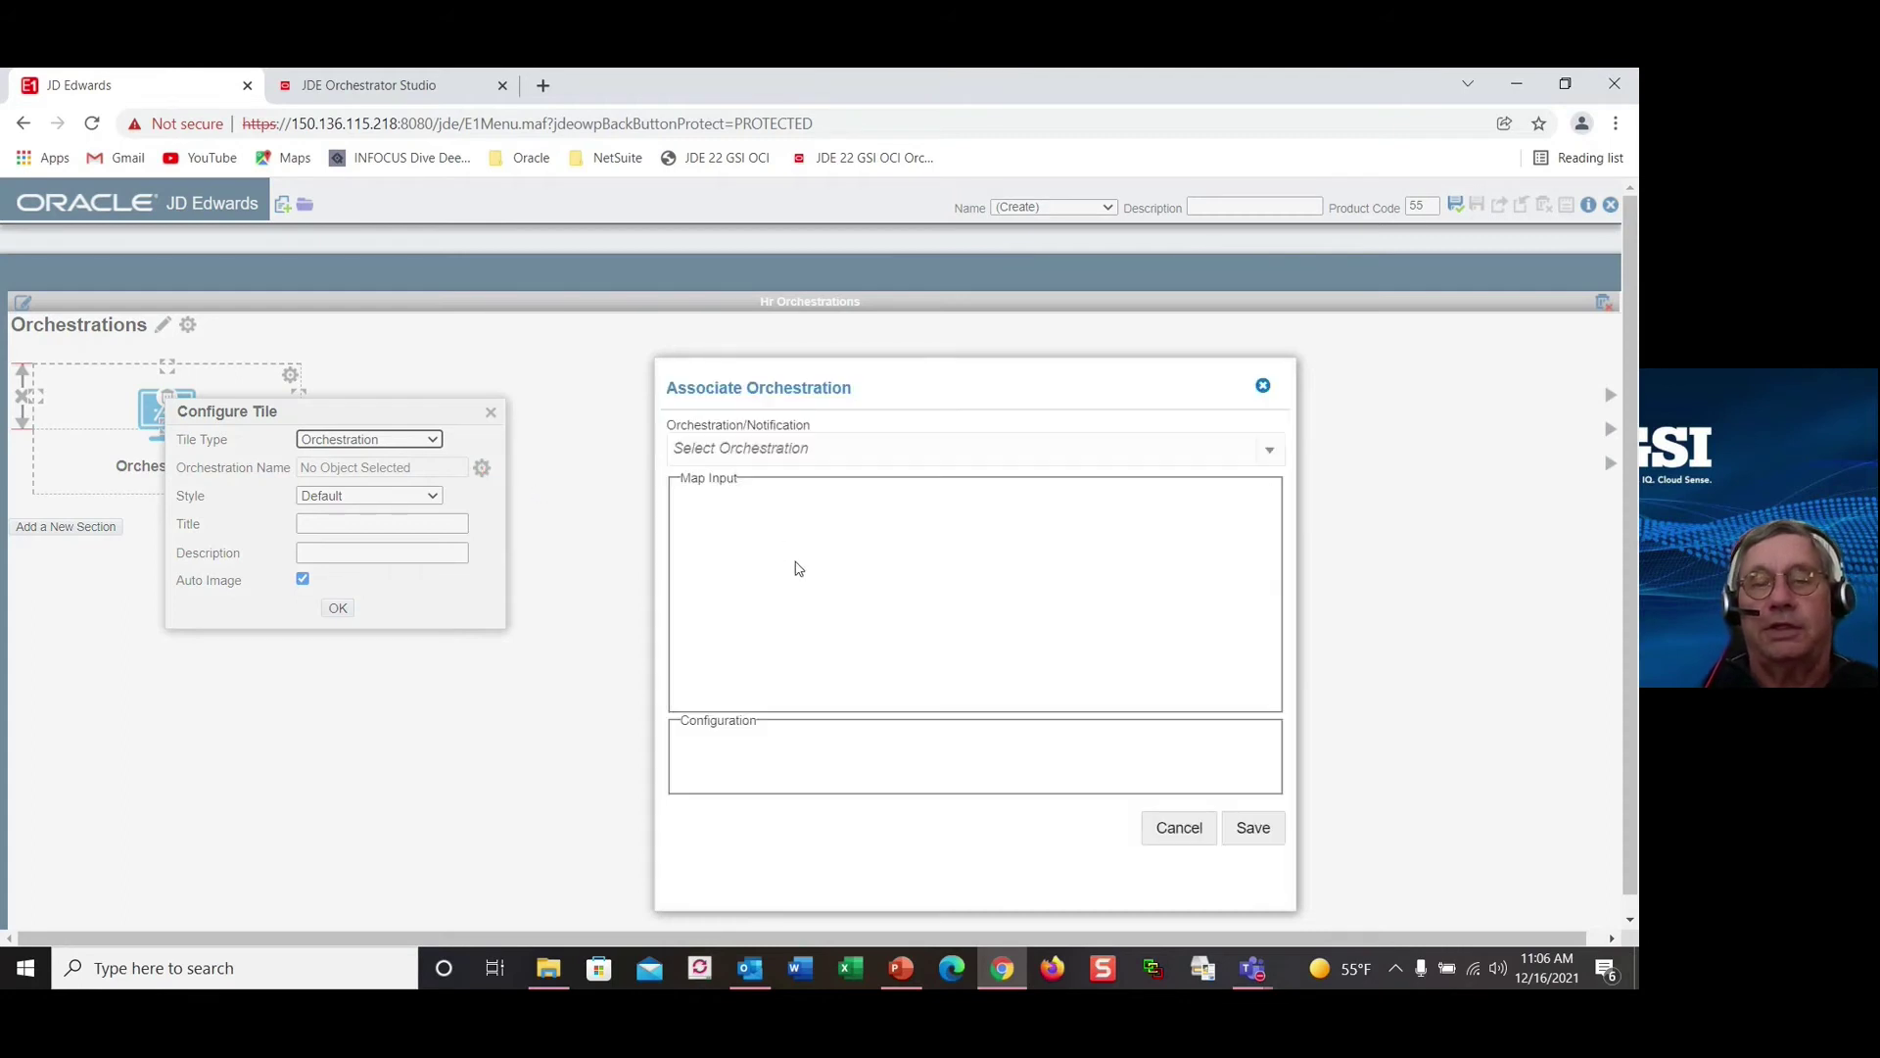
Step: Choose Cost of Living Adjustment with defaults Company 00001 and Percent Increase 3, Show Message on
{"action": "left_click", "coordinate": [778, 447]}
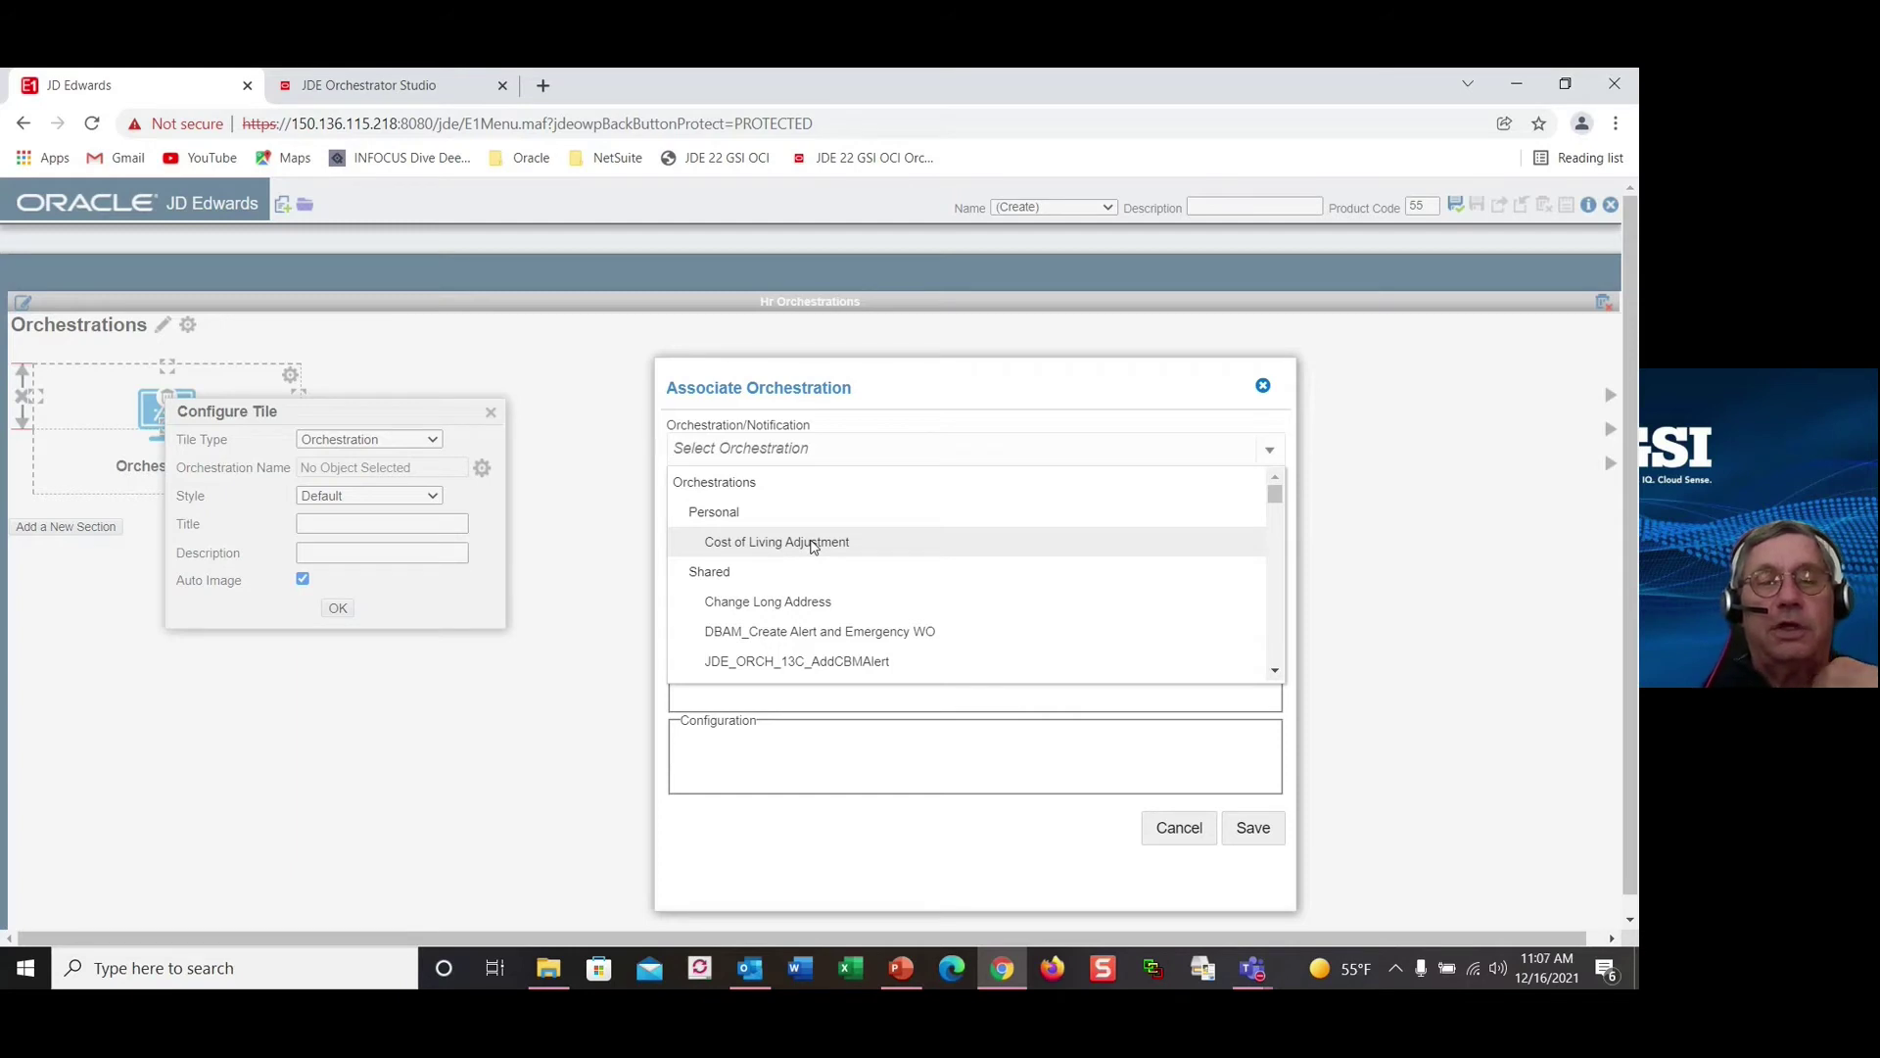
{"action": "left_click", "coordinate": [812, 546]}
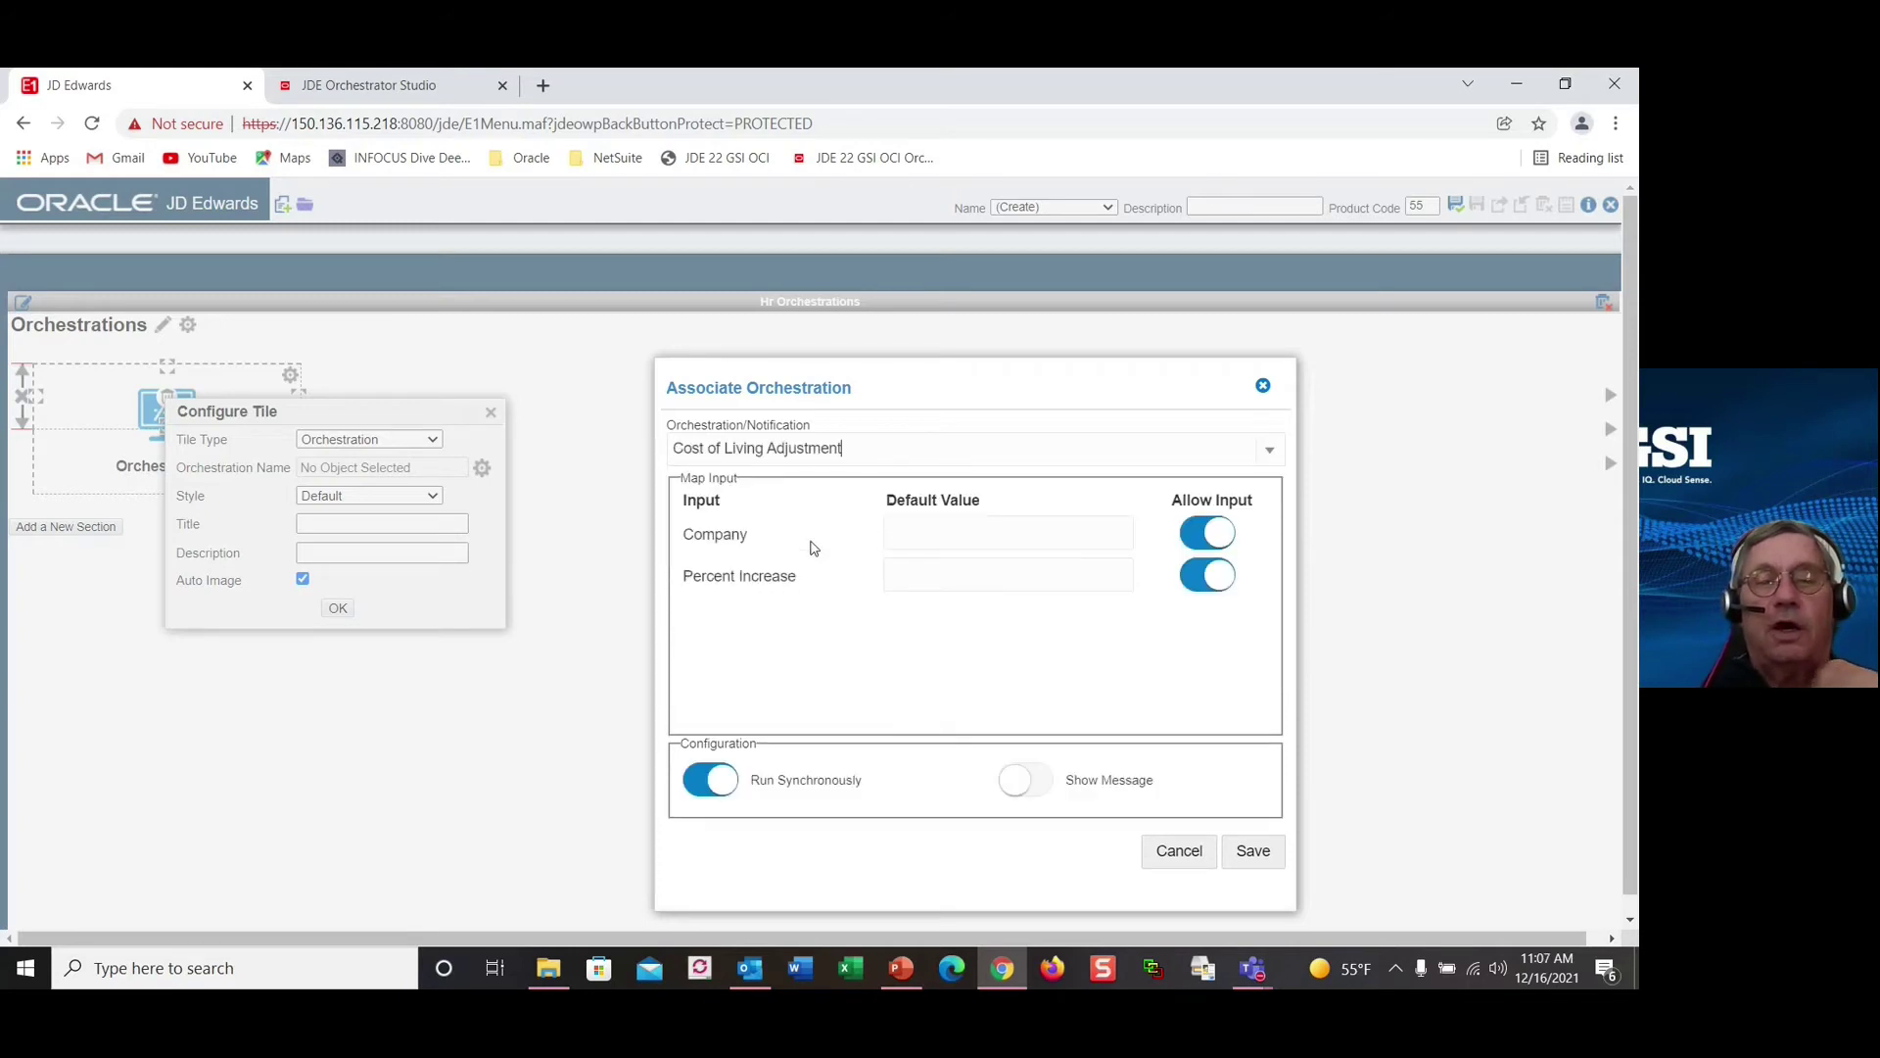
{"action": "left_click", "coordinate": [942, 541]}
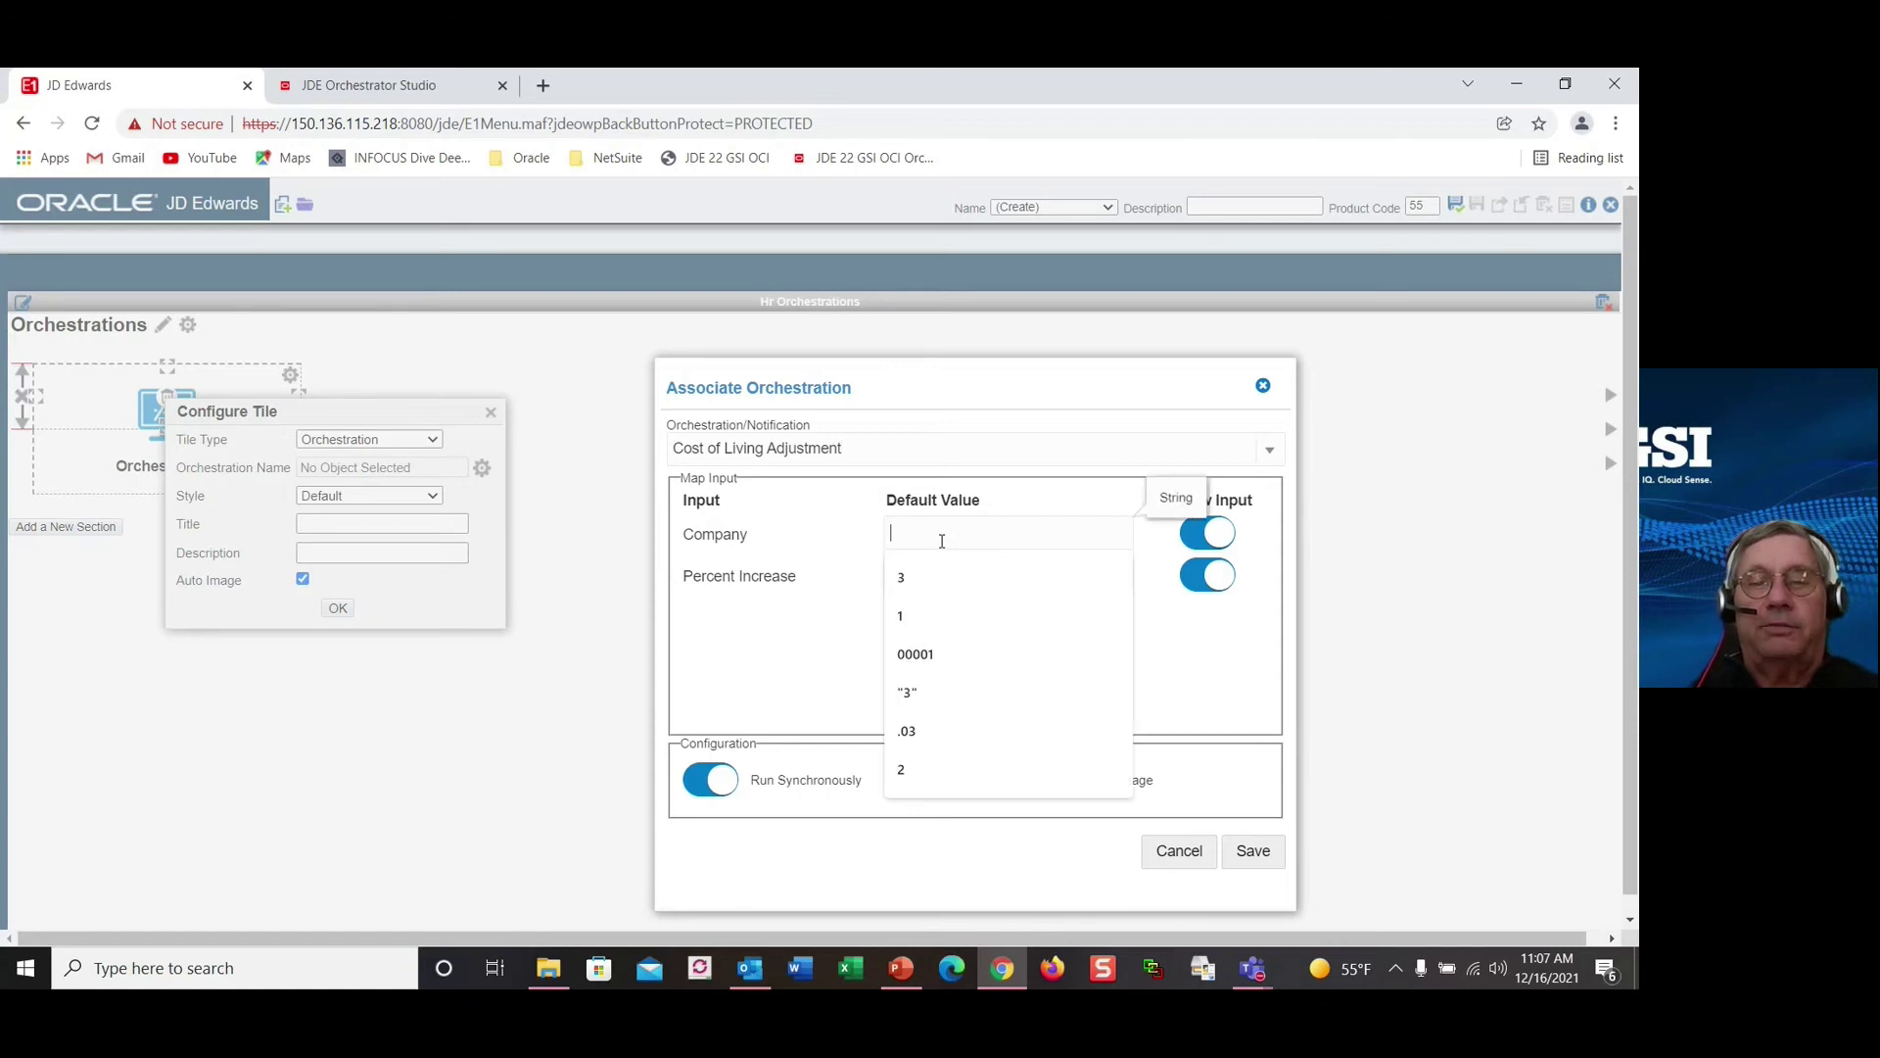
{"action": "left_click", "coordinate": [935, 657]}
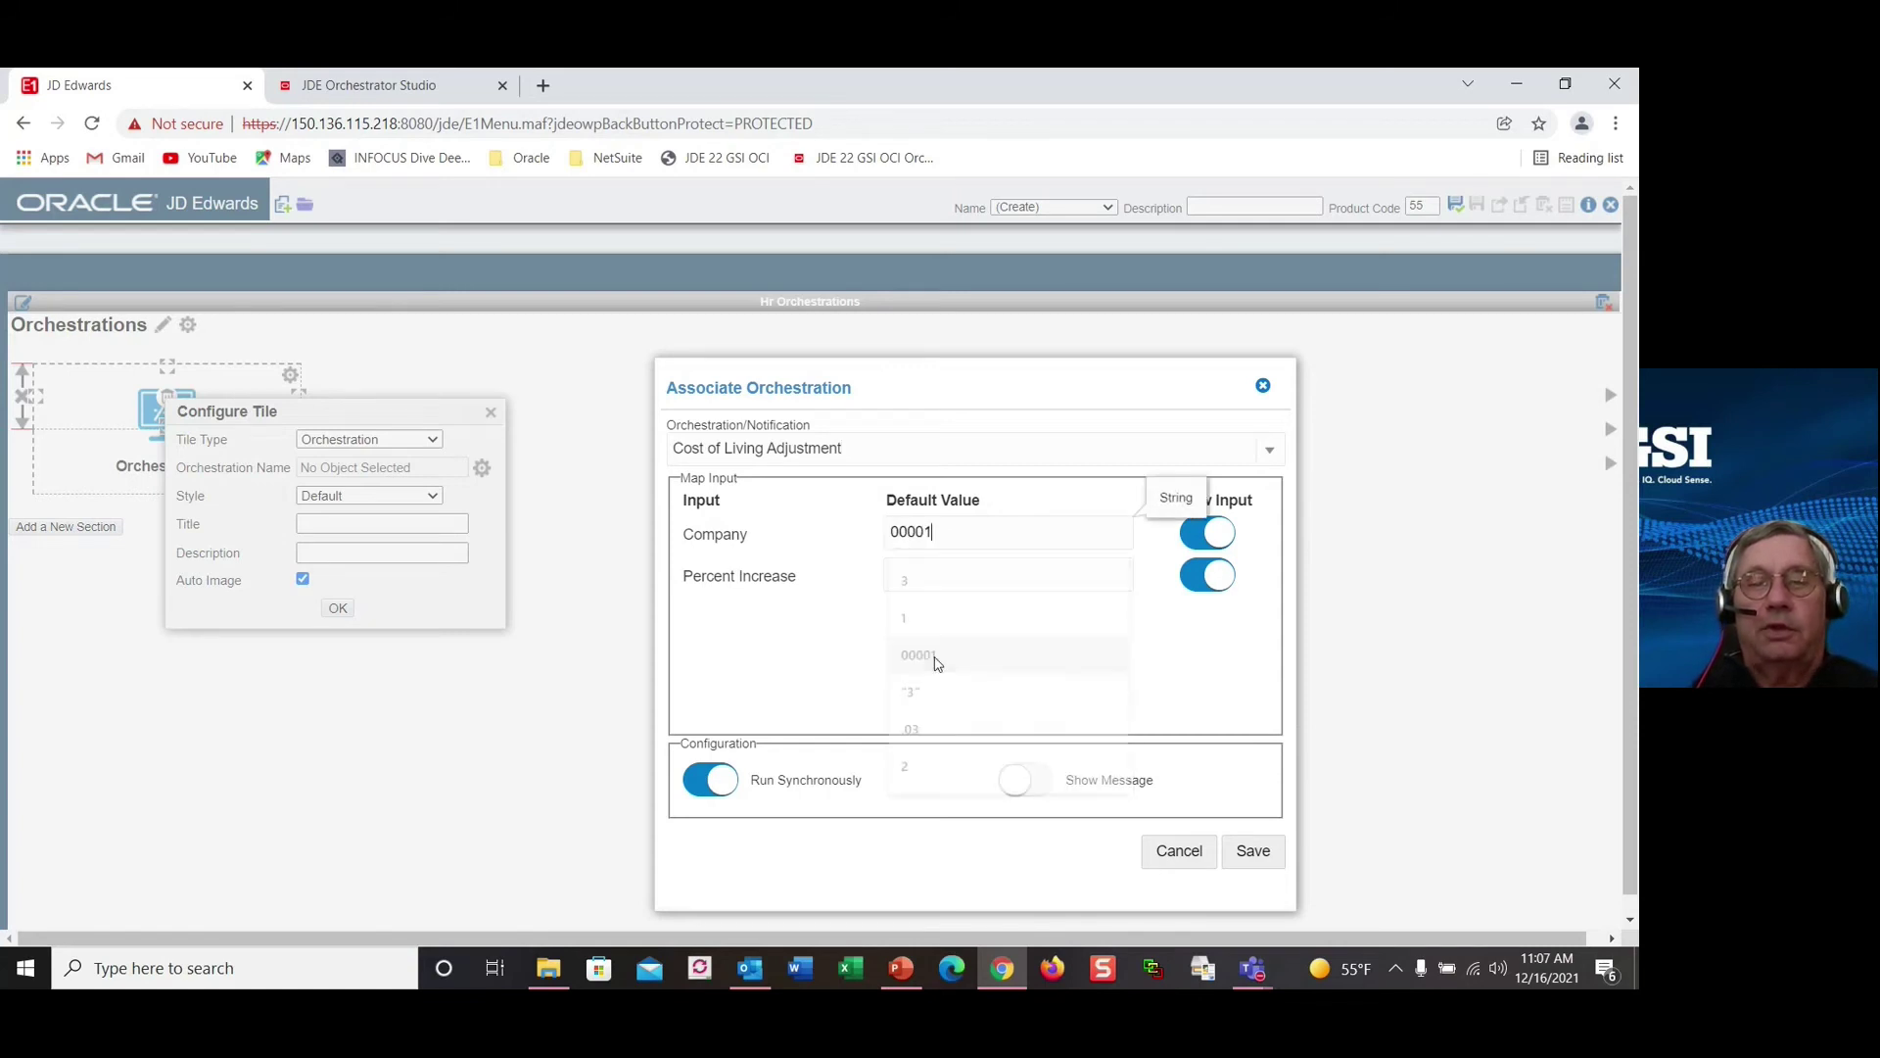
{"action": "left_click", "coordinate": [922, 576]}
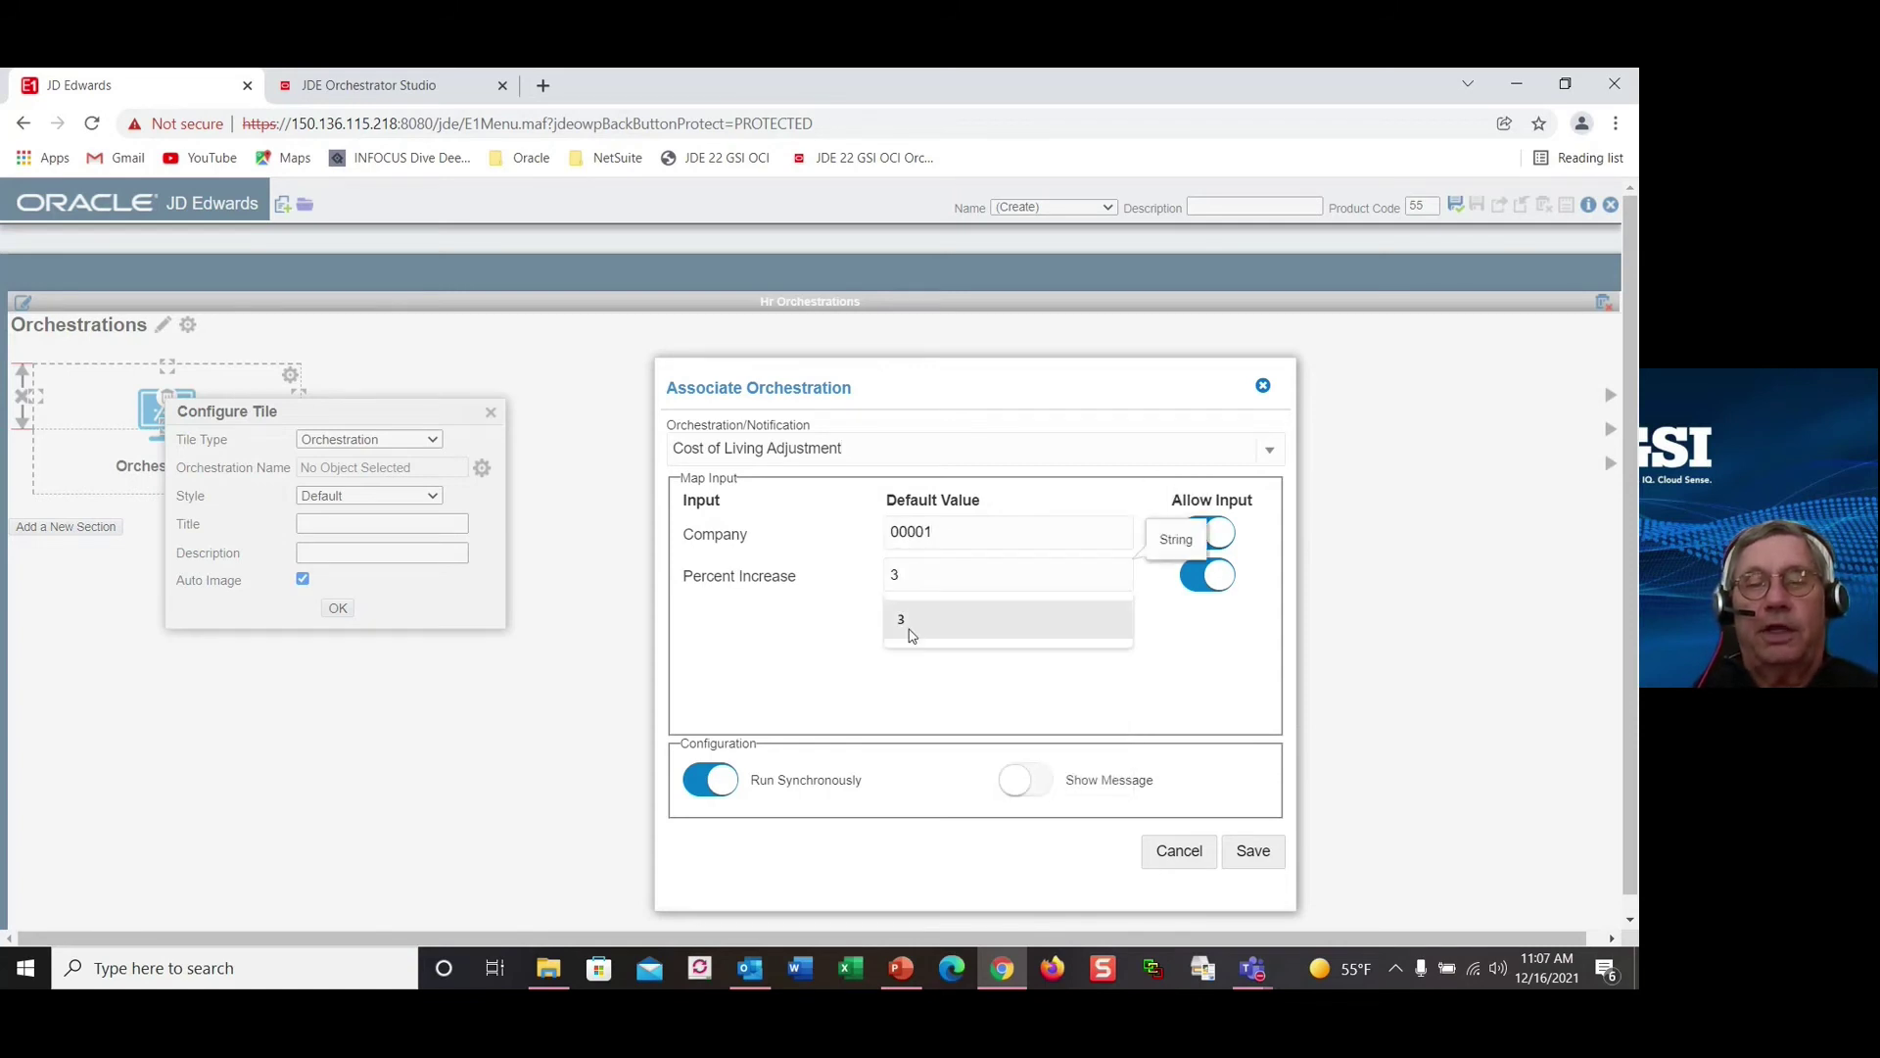
{"action": "left_click", "coordinate": [911, 623]}
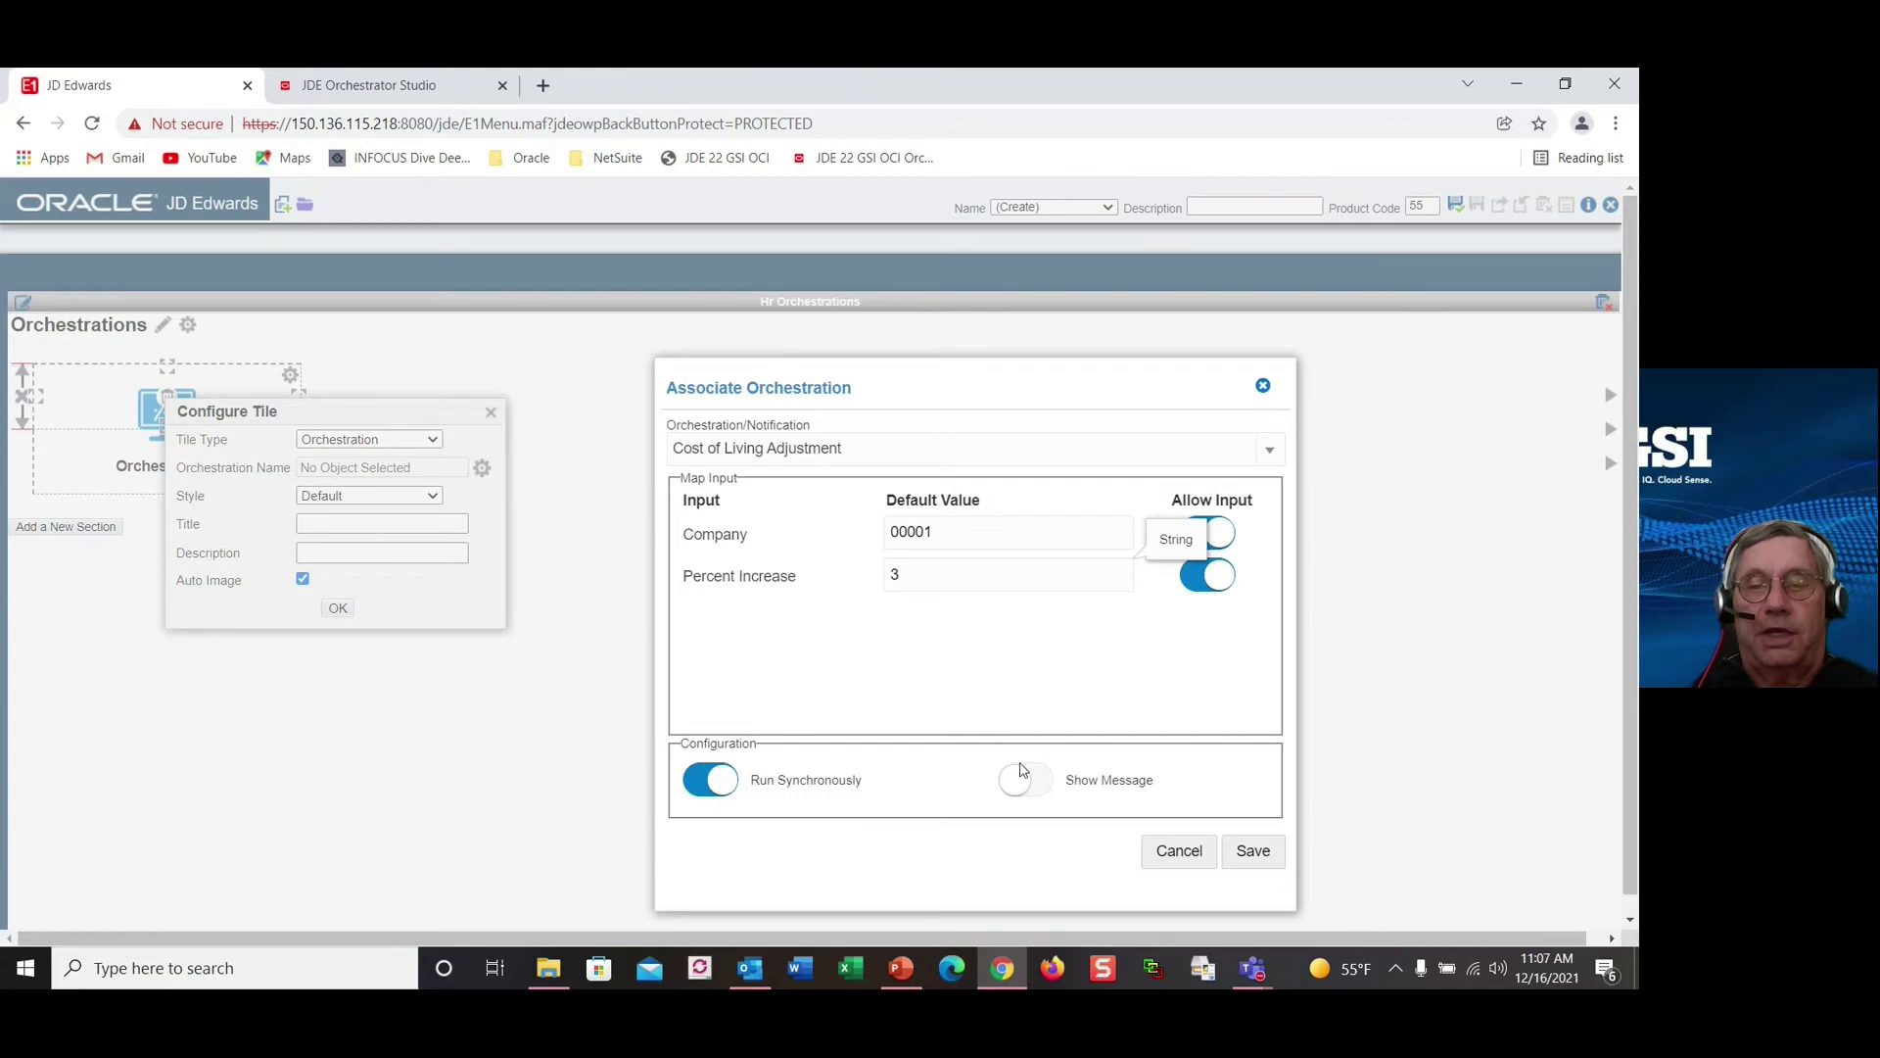
{"action": "left_click", "coordinate": [1041, 784]}
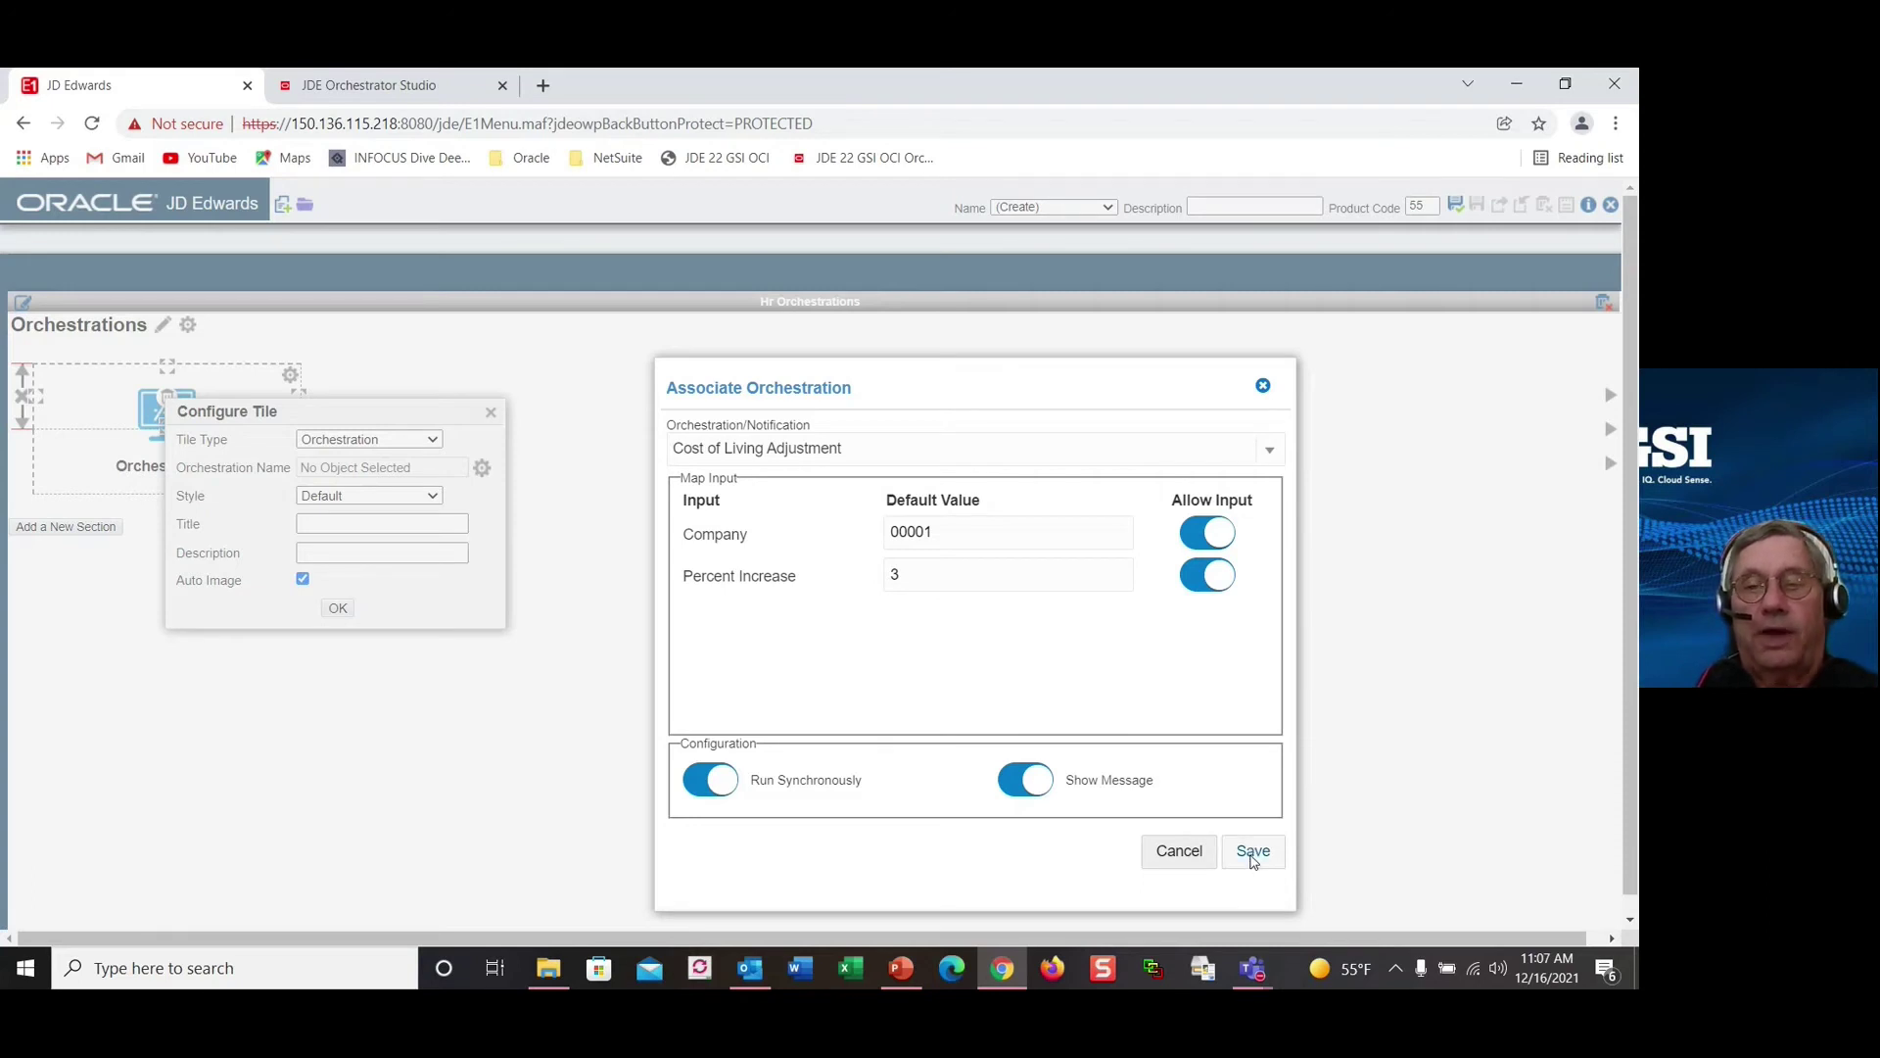
Step: Save the association, title the tile 'Cost of Living Adjustment Calc', and confirm it
{"action": "left_click", "coordinate": [1253, 852]}
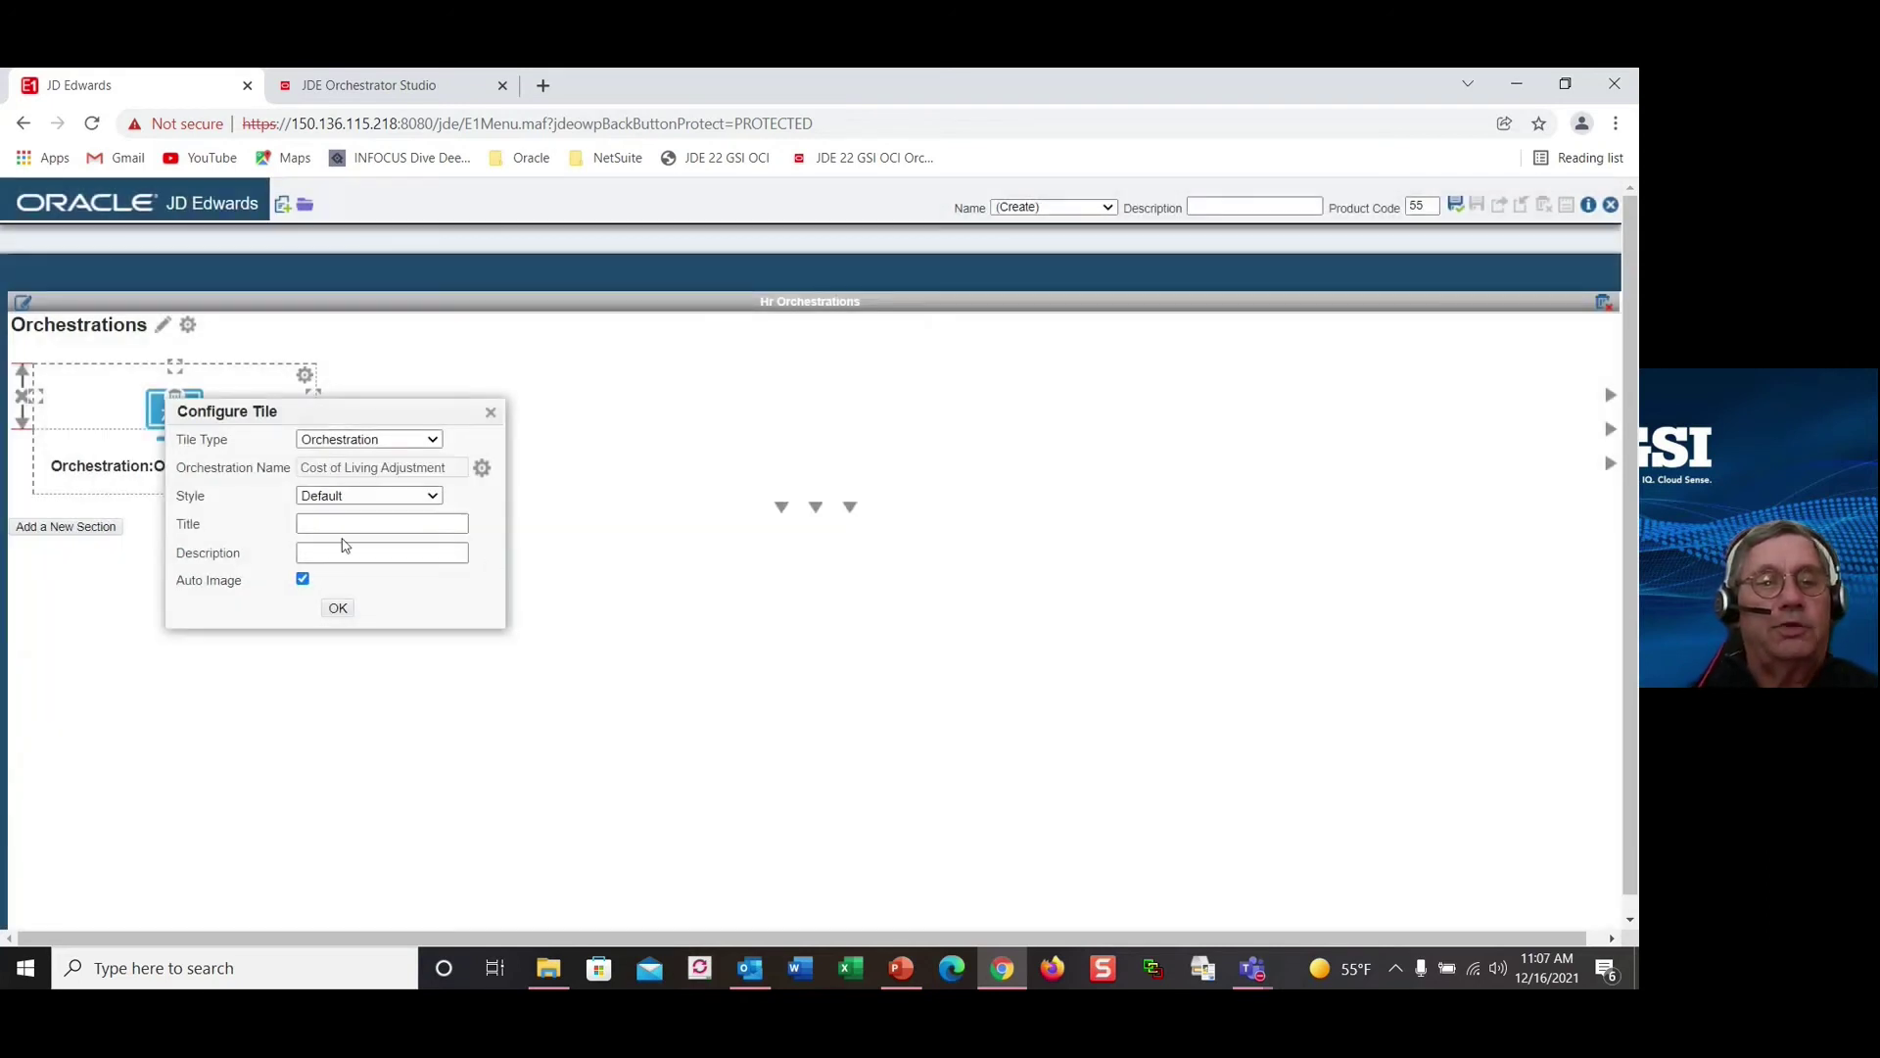
{"action": "left_click", "coordinate": [333, 522]}
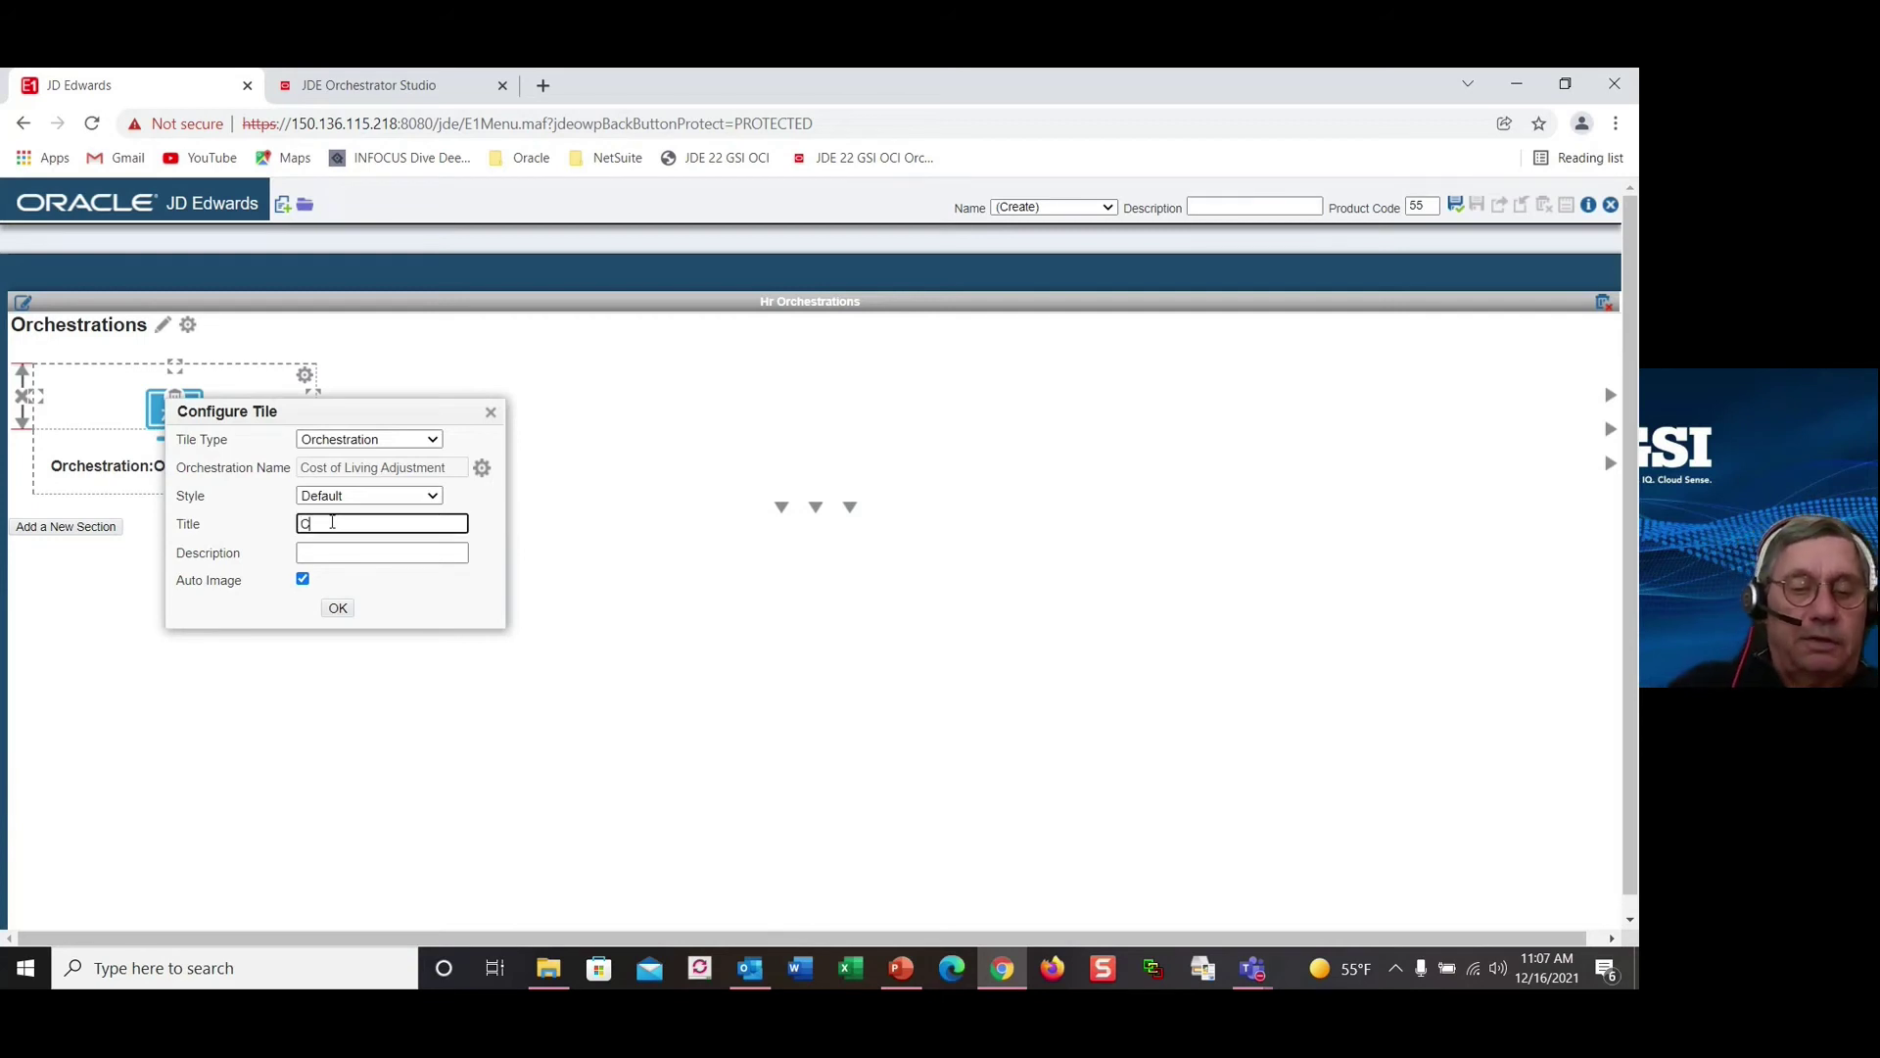
{"action": "type", "text": "Cost of"}
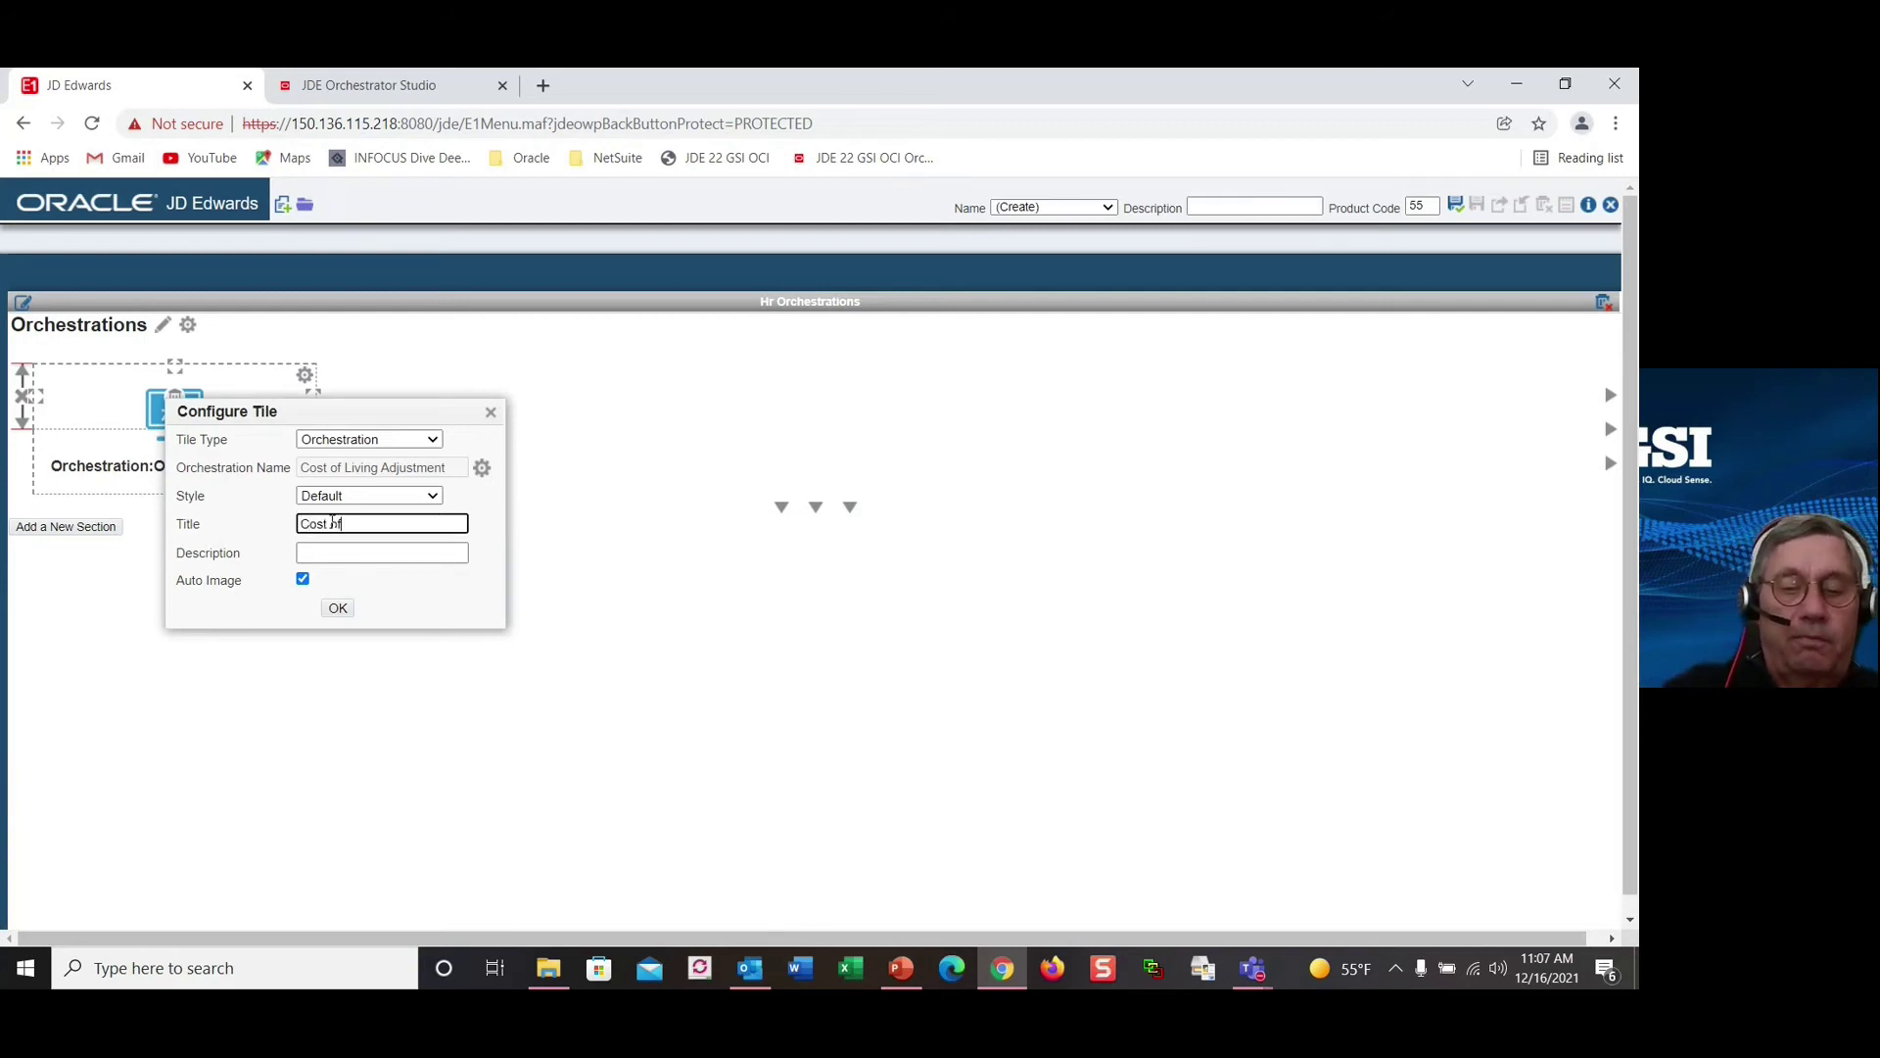
{"action": "type", "text": " Living "}
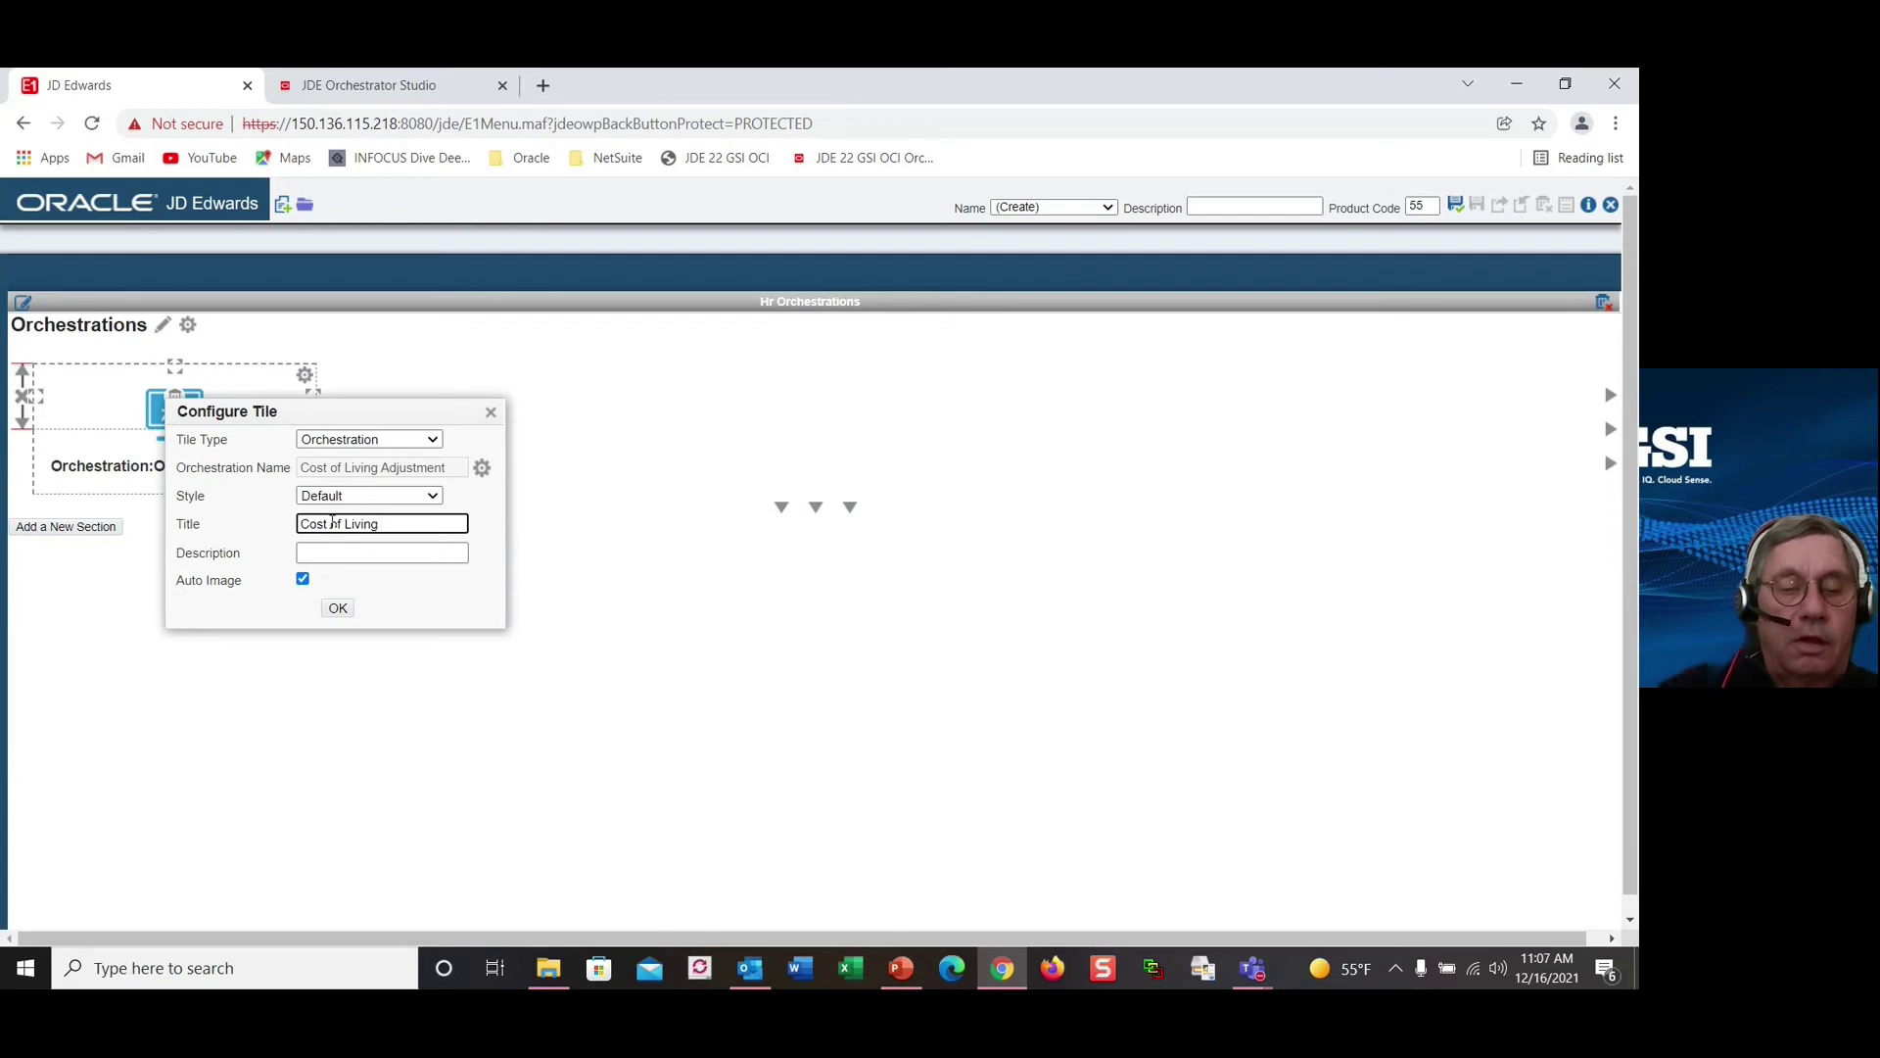
{"action": "type", "text": "Adjustment Calc"}
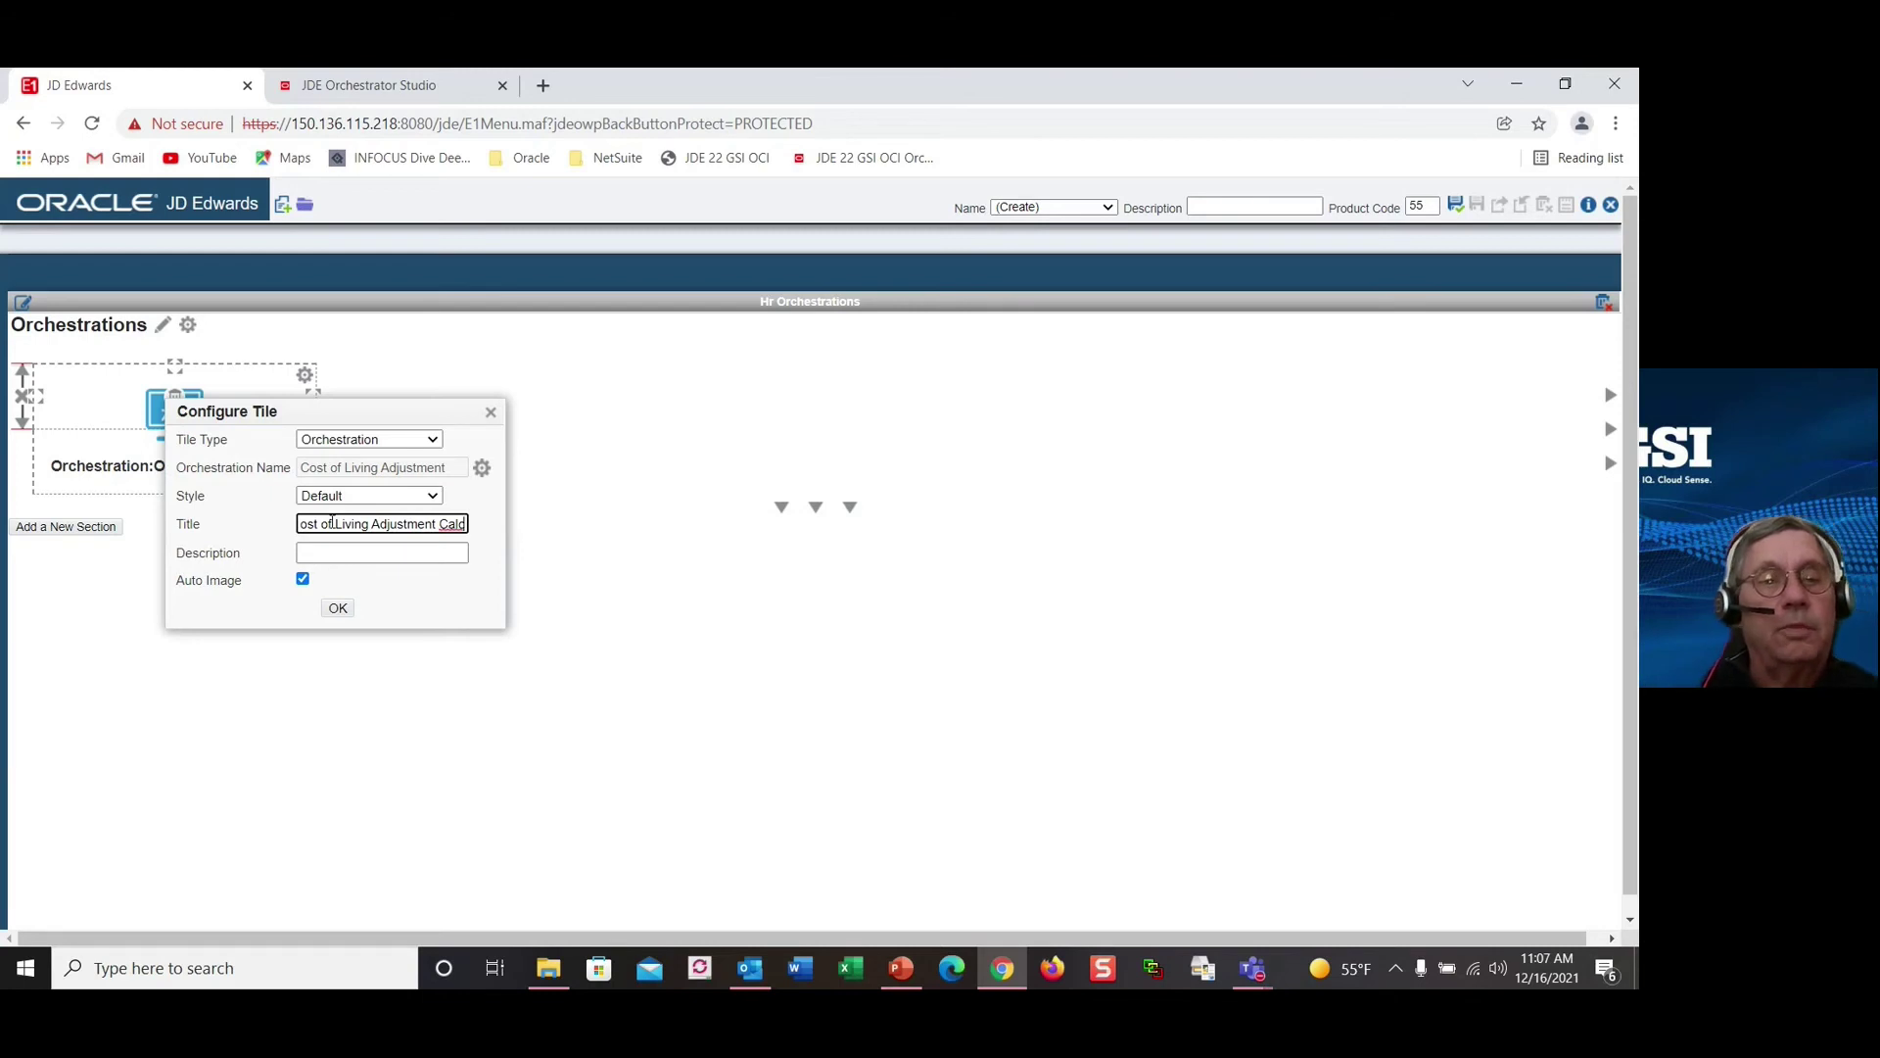
{"action": "left_click", "coordinate": [343, 610]}
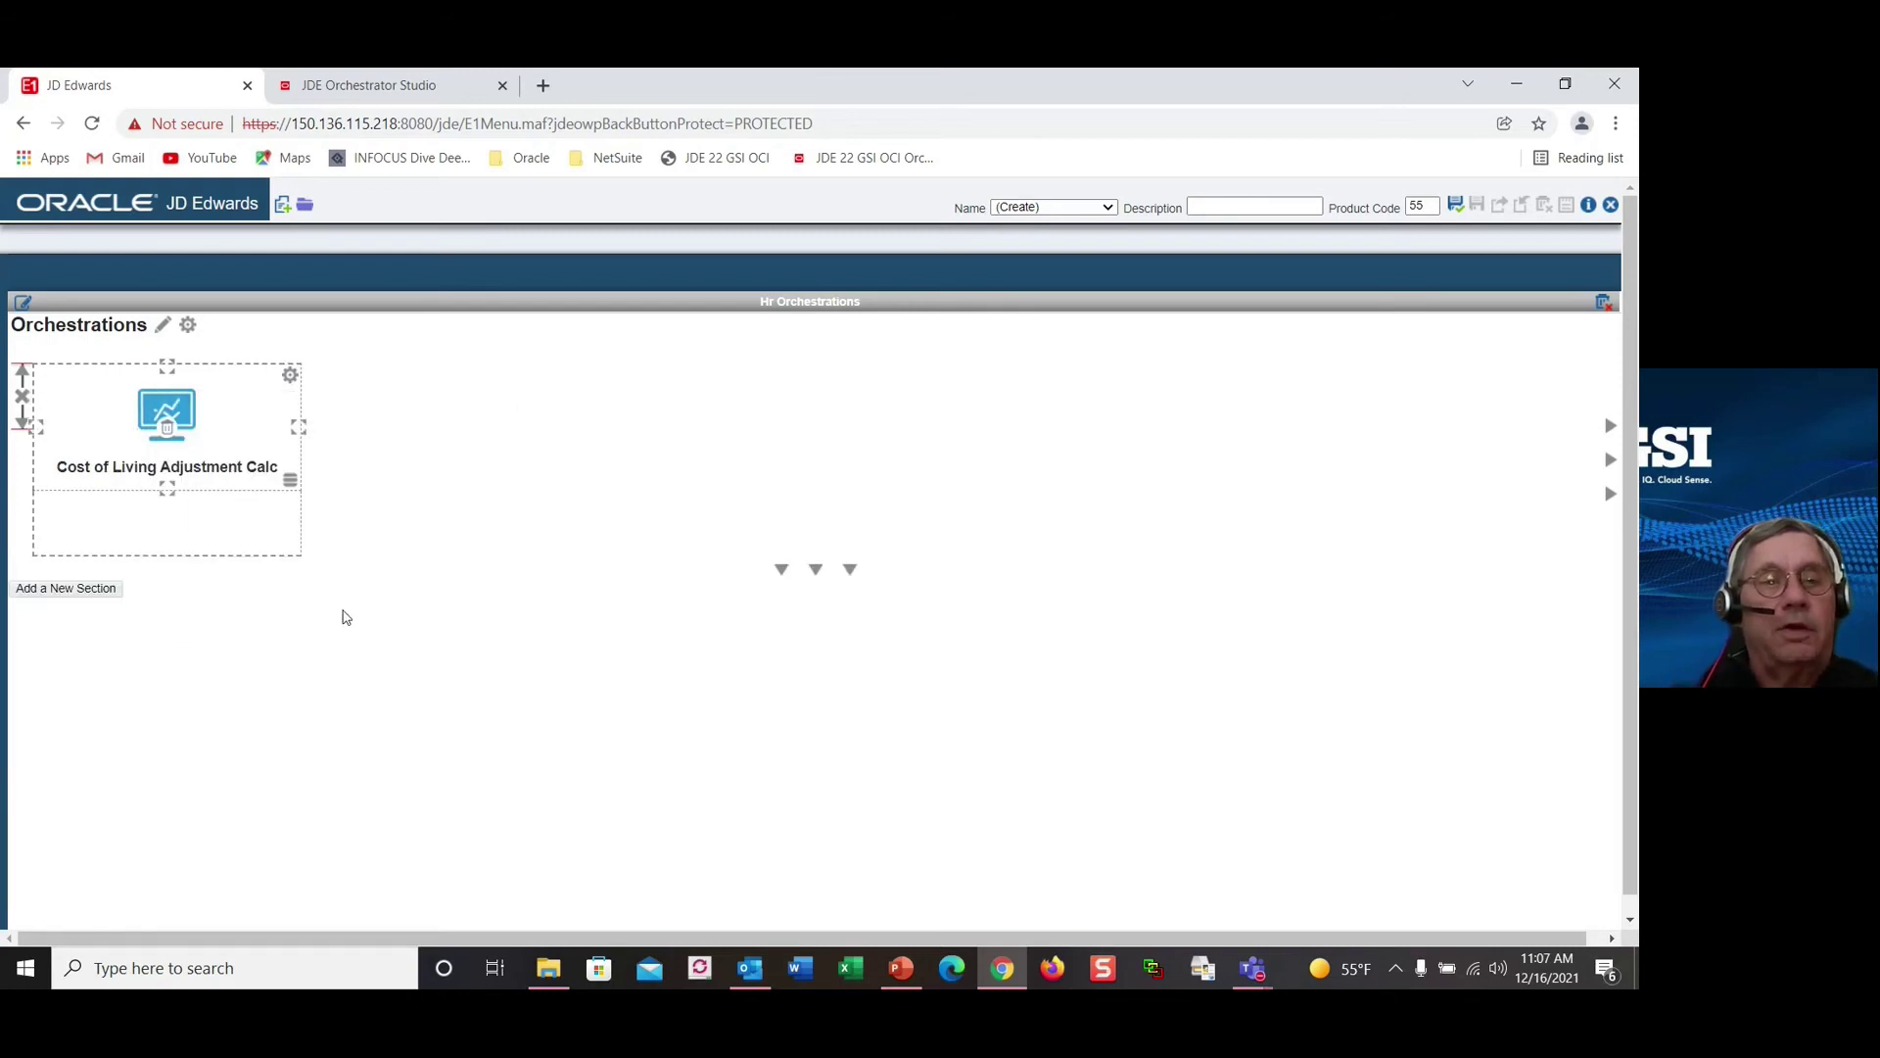
{"action": "mouse_move", "coordinate": [186, 538]}
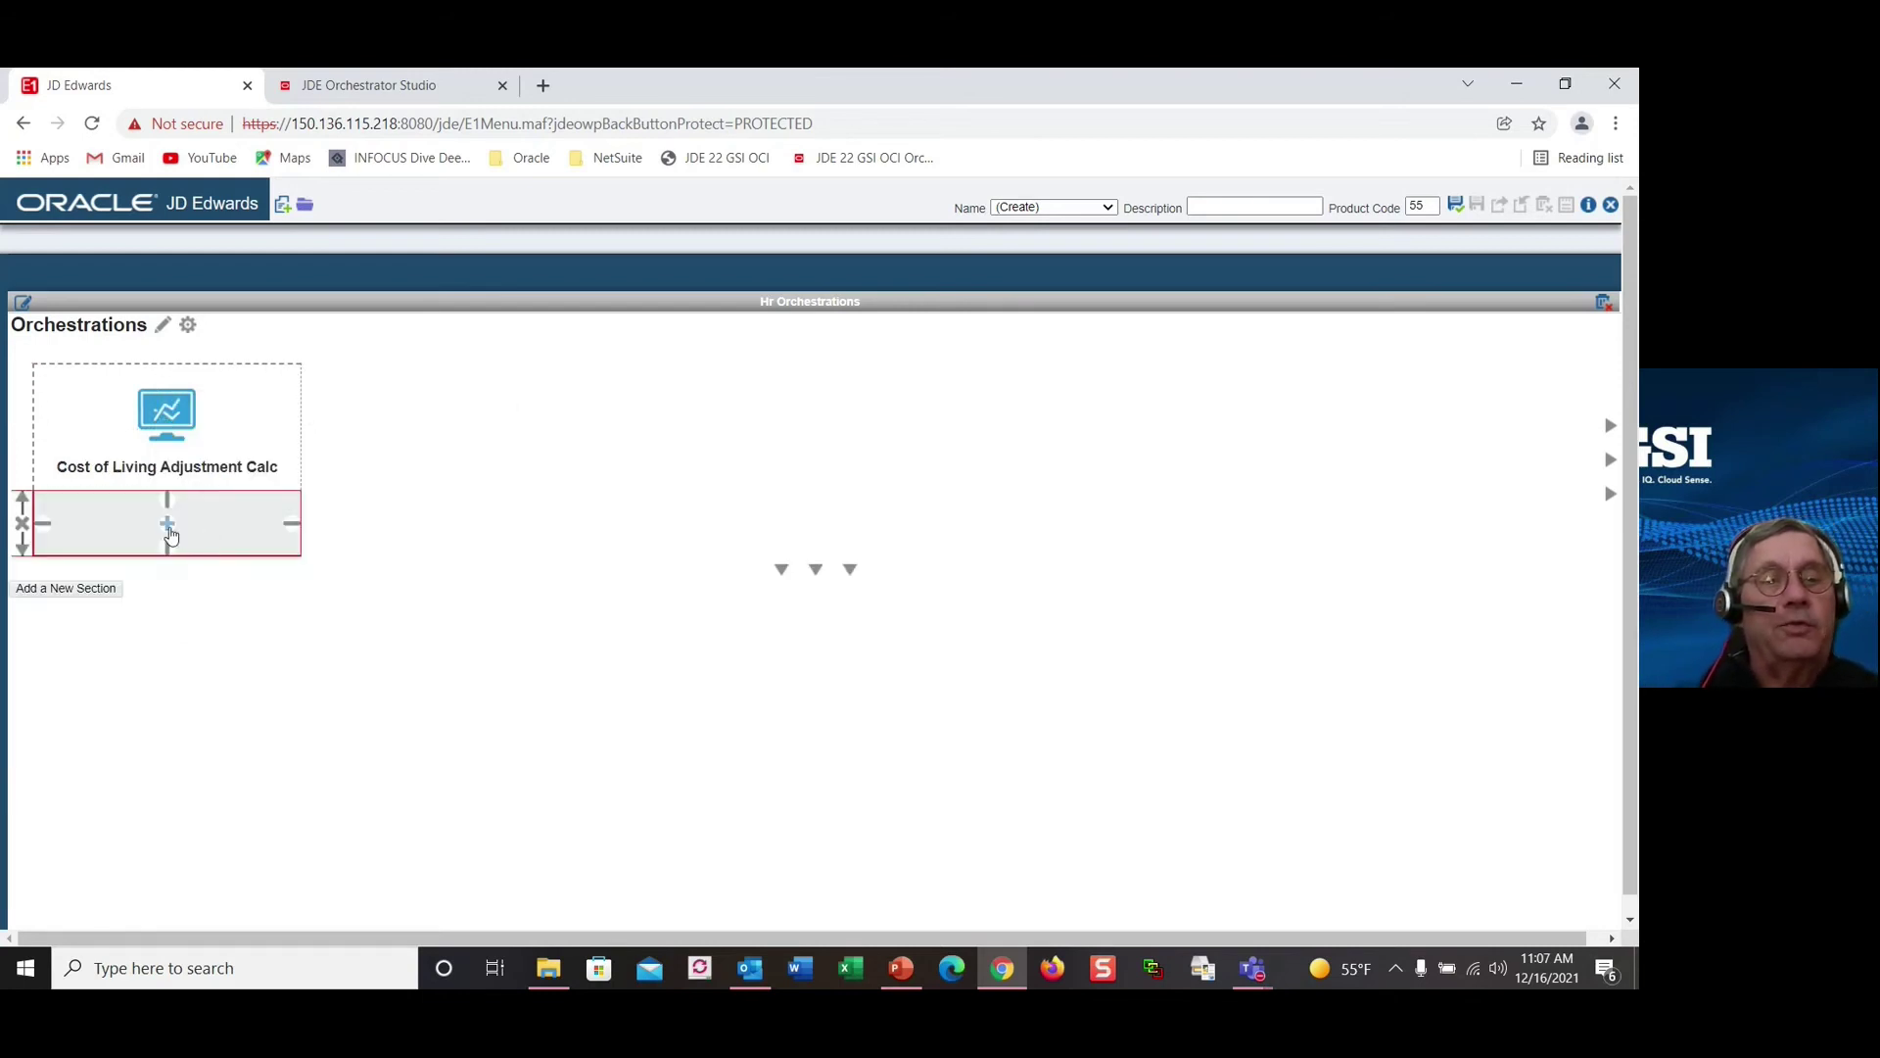
Step: Add a second Orchestration-type tile below the first and associate it with Change Long Address
{"action": "left_click", "coordinate": [168, 525]}
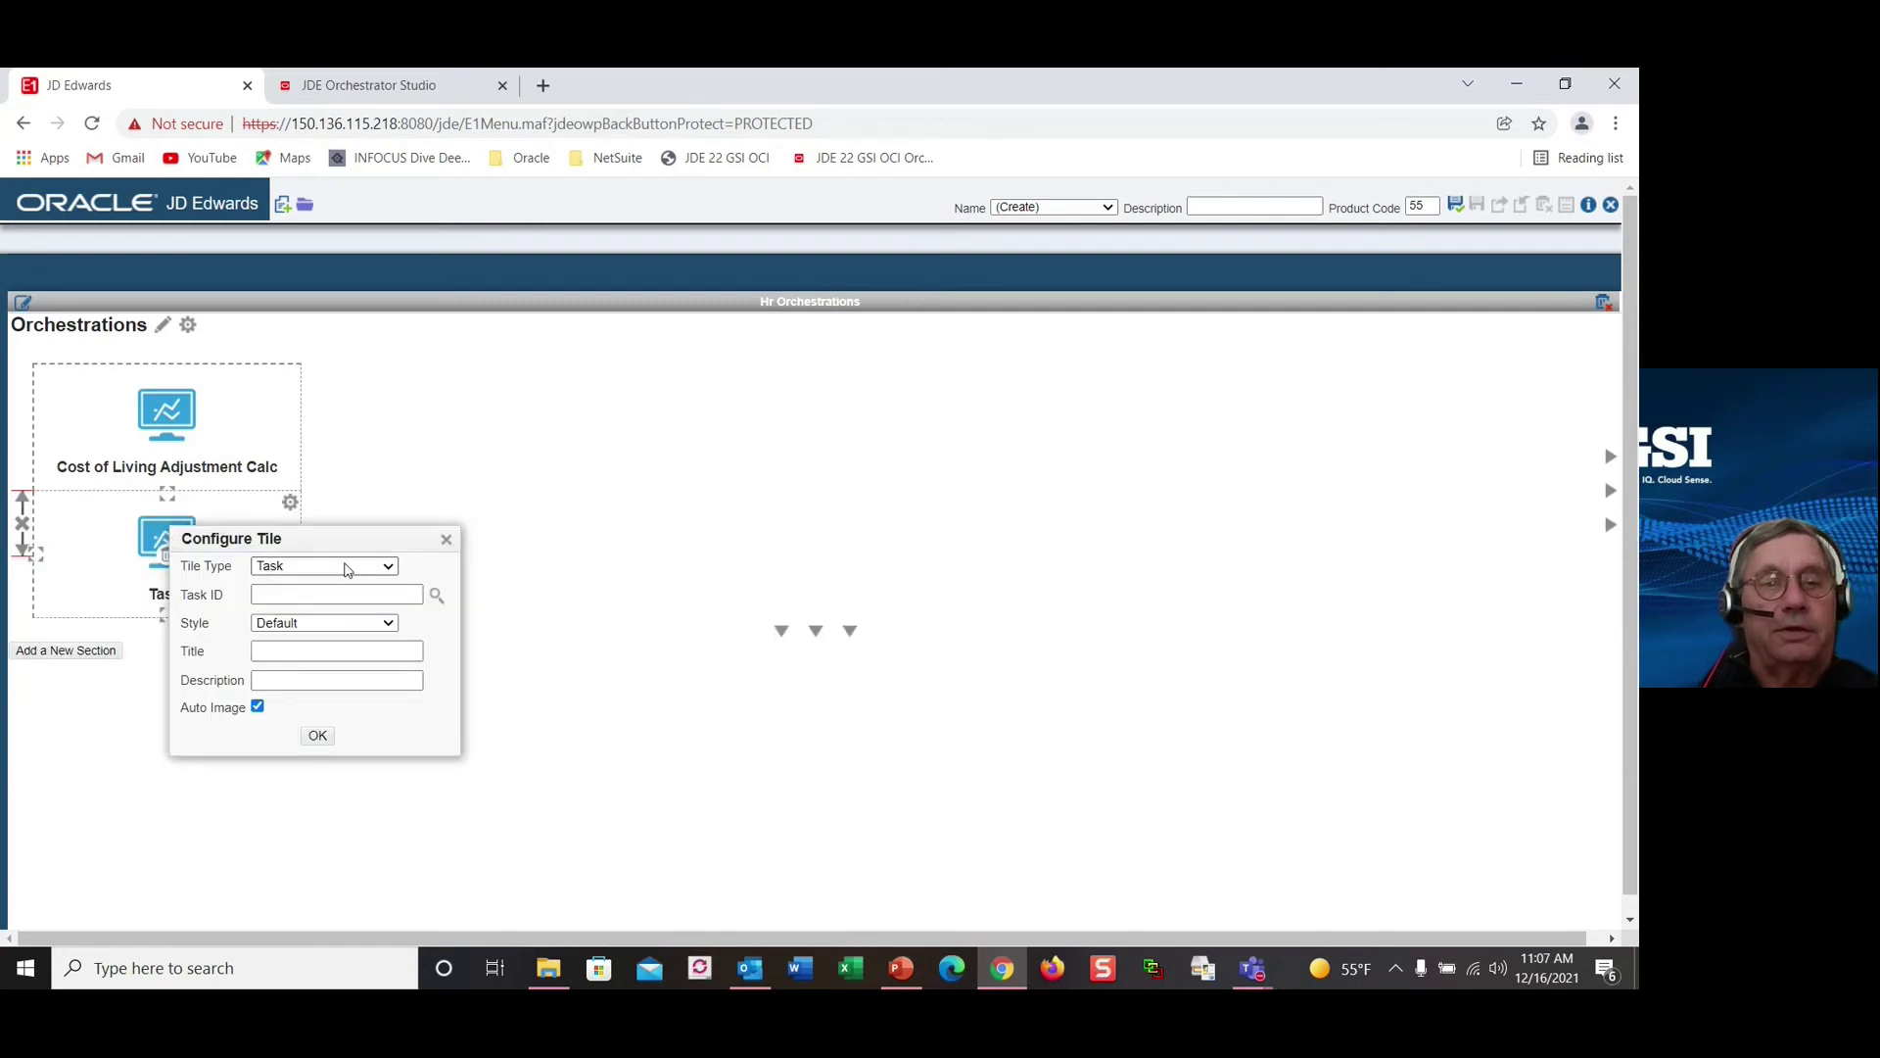
{"action": "left_click", "coordinate": [390, 567]}
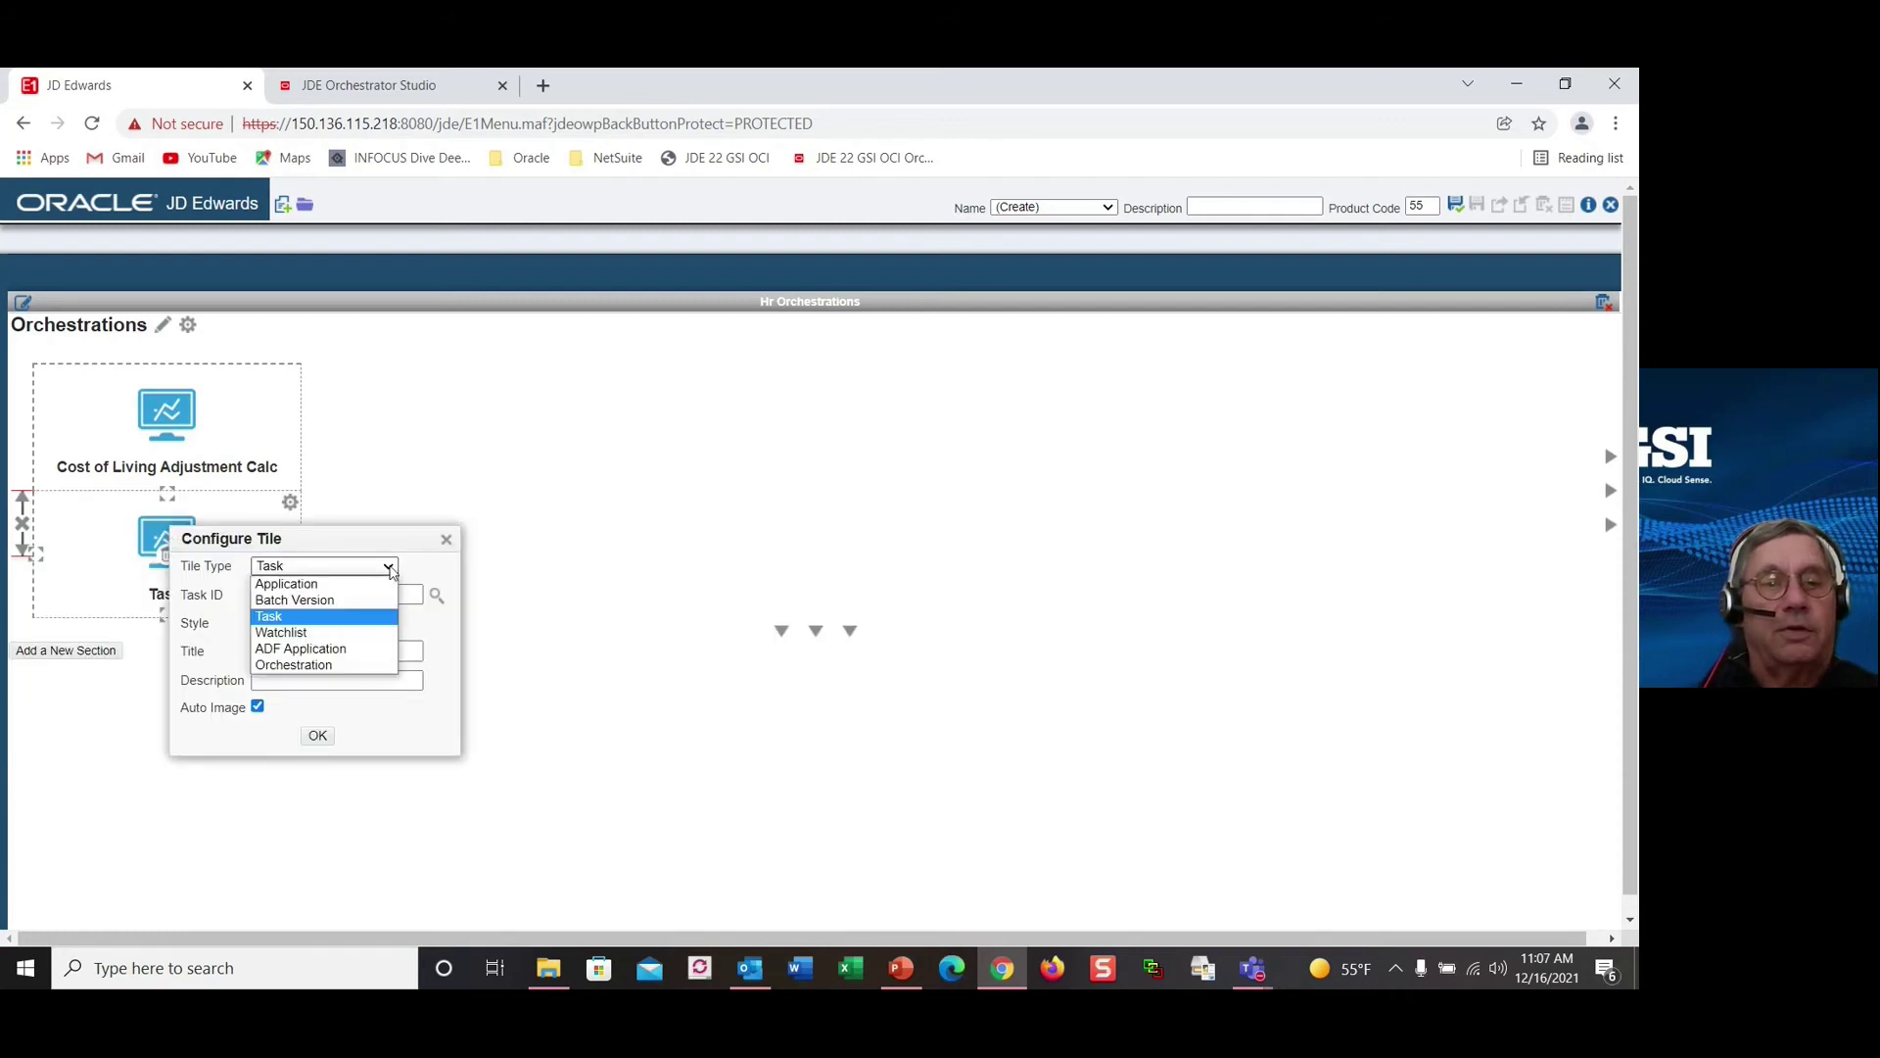
{"action": "left_click", "coordinate": [361, 668]}
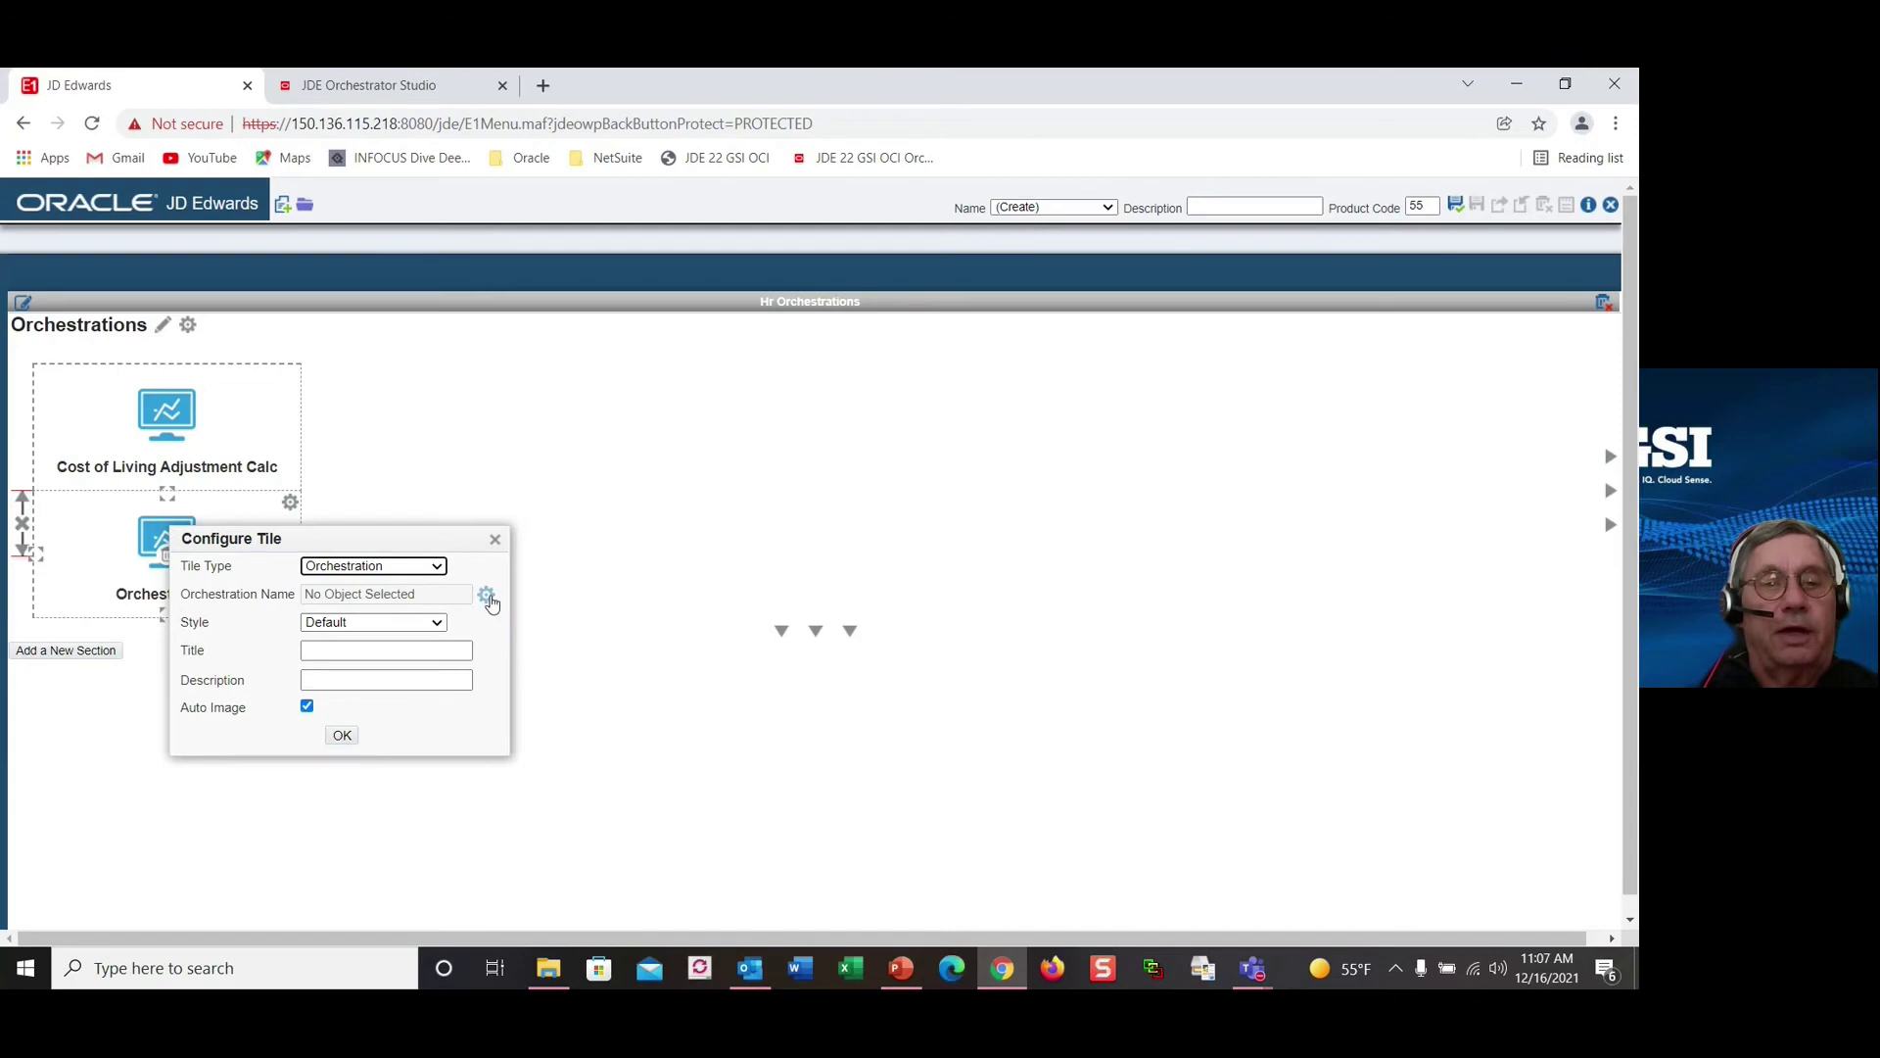
{"action": "left_click", "coordinate": [486, 594]}
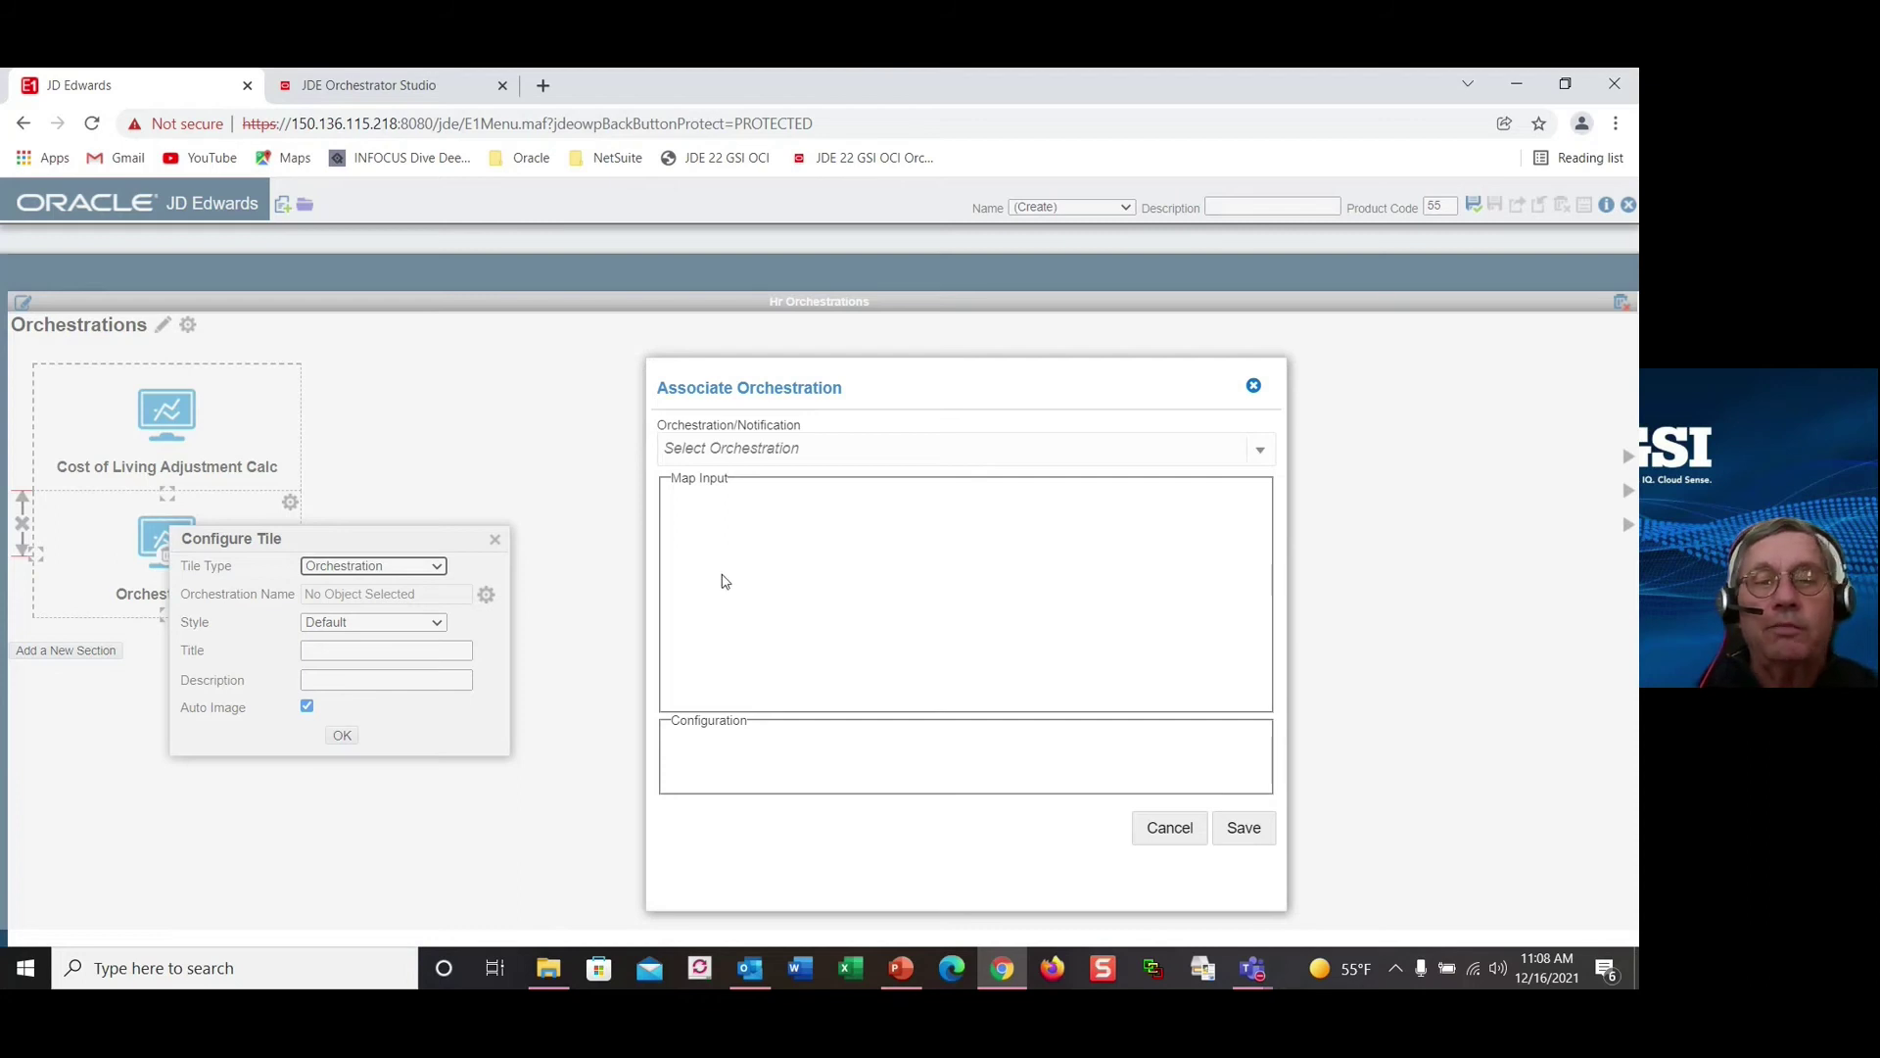
{"action": "left_click", "coordinate": [763, 451]}
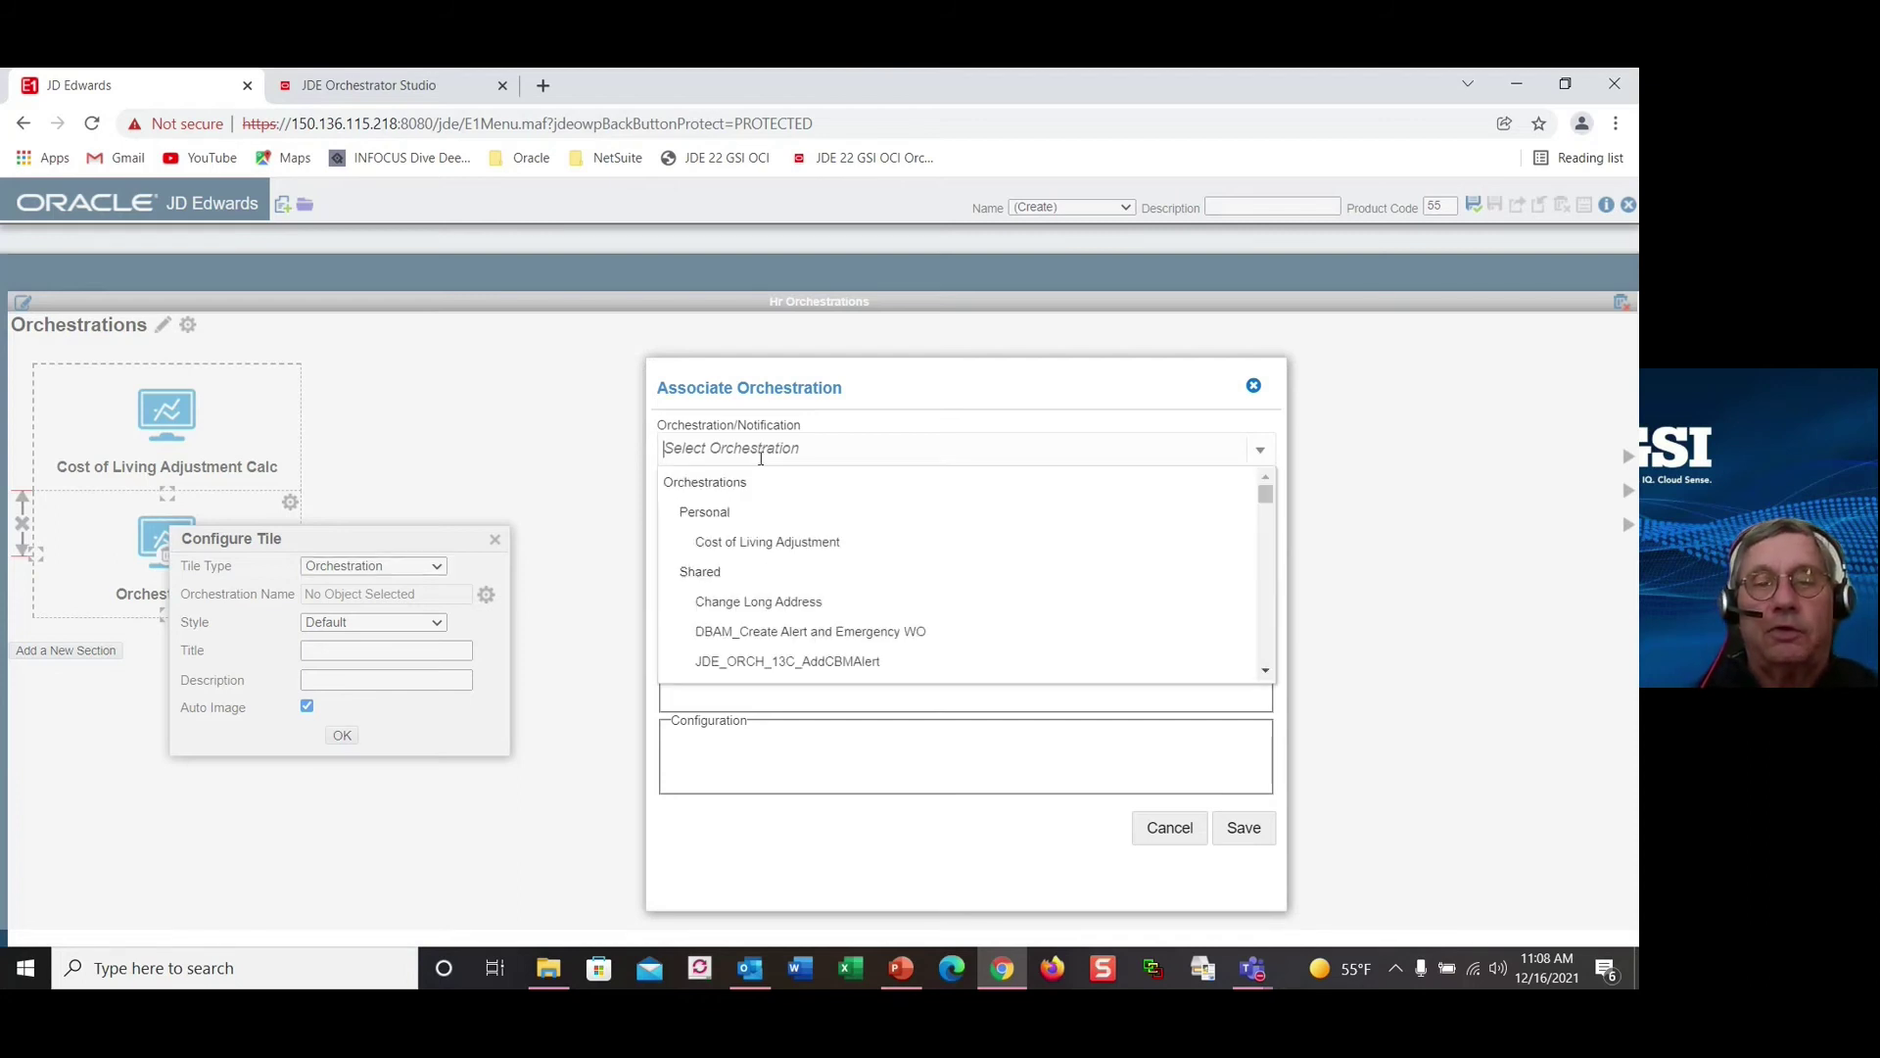
{"action": "left_click", "coordinate": [809, 604]}
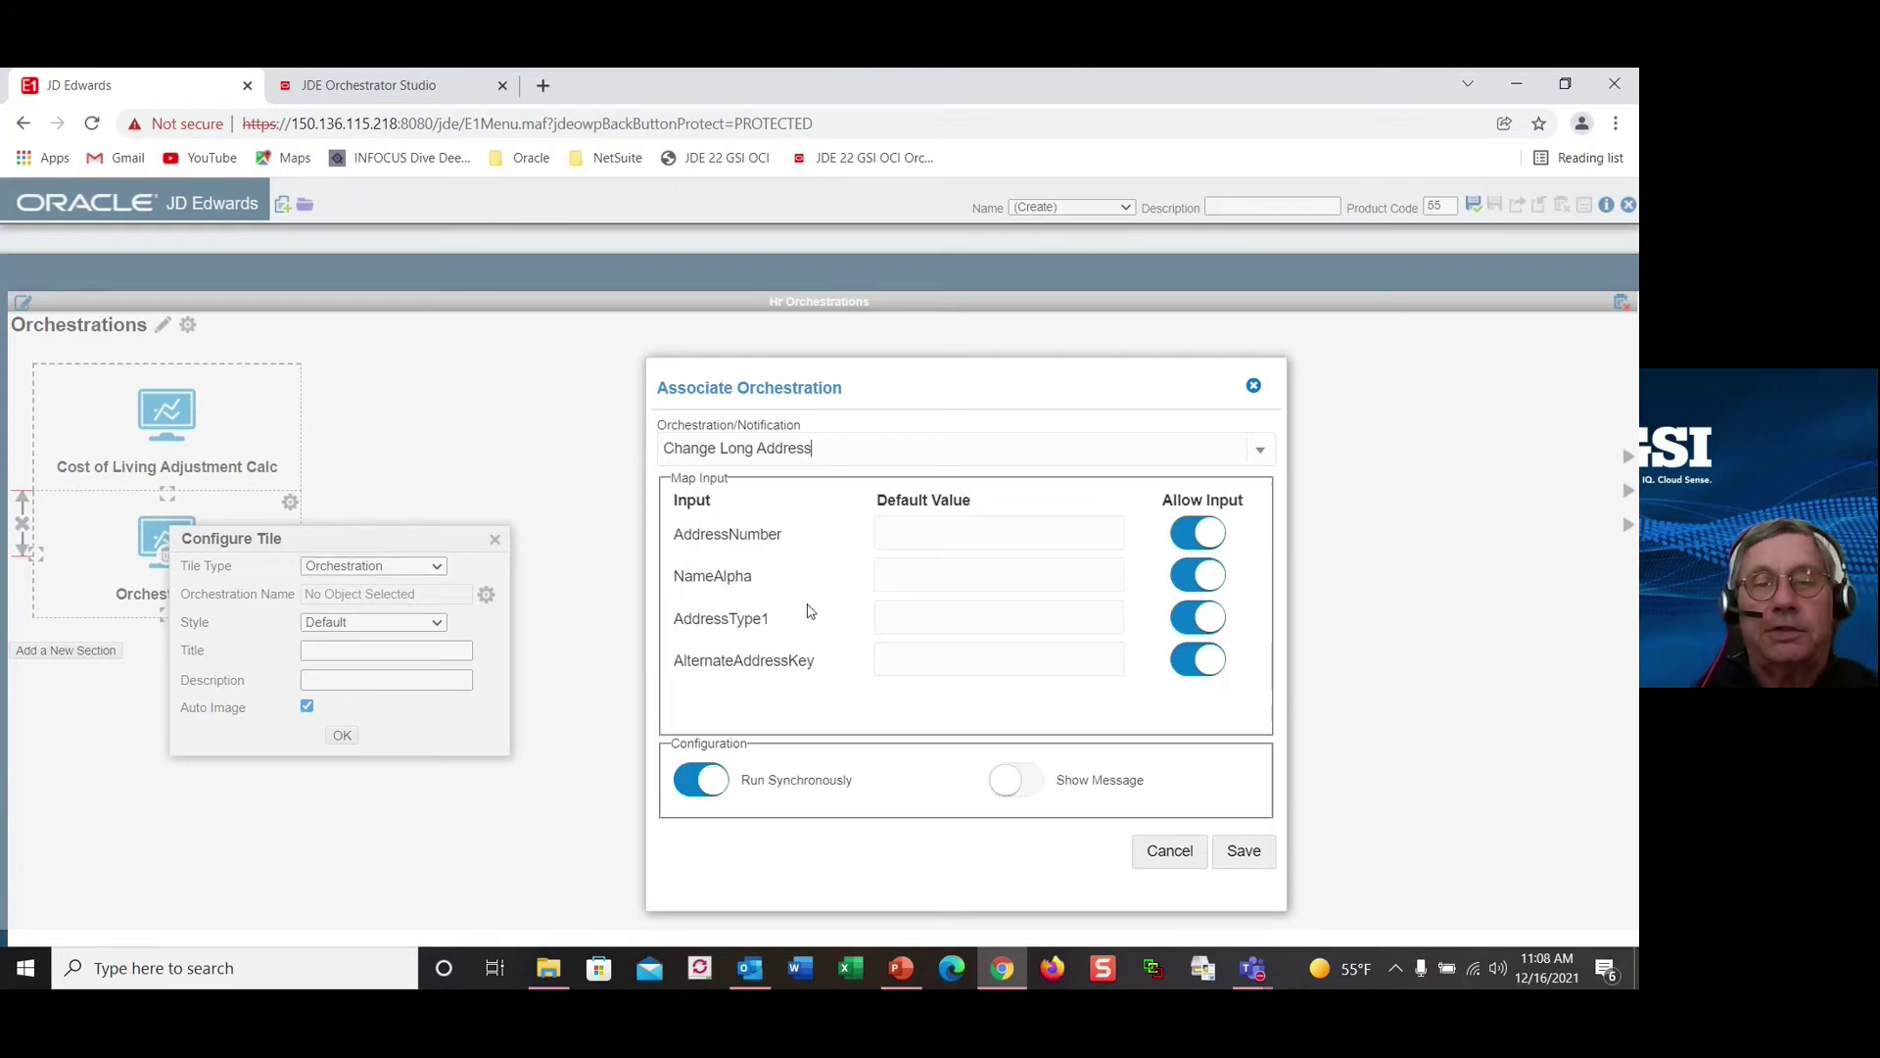
{"action": "left_click", "coordinate": [1256, 860]}
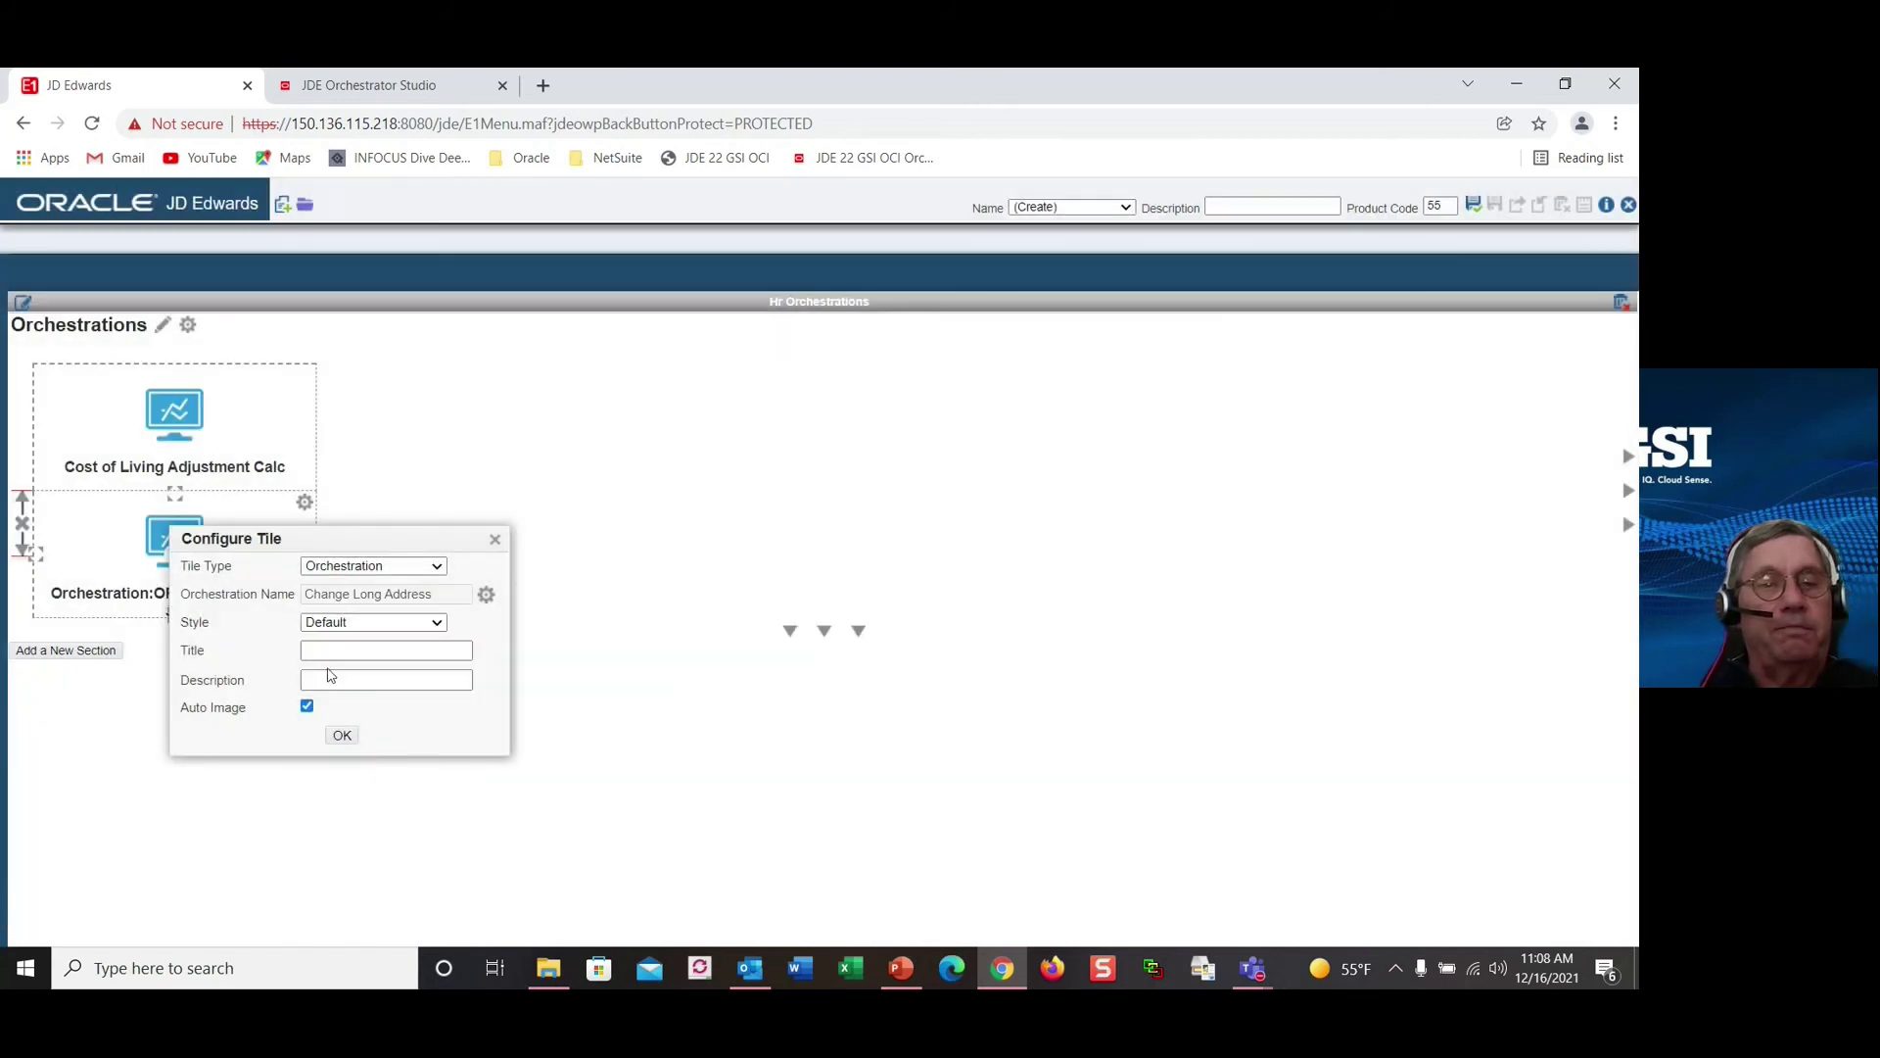
Step: Title the second tile 'Correct Long Address', confirm it, and start saving the page
{"action": "left_click", "coordinate": [326, 654]}
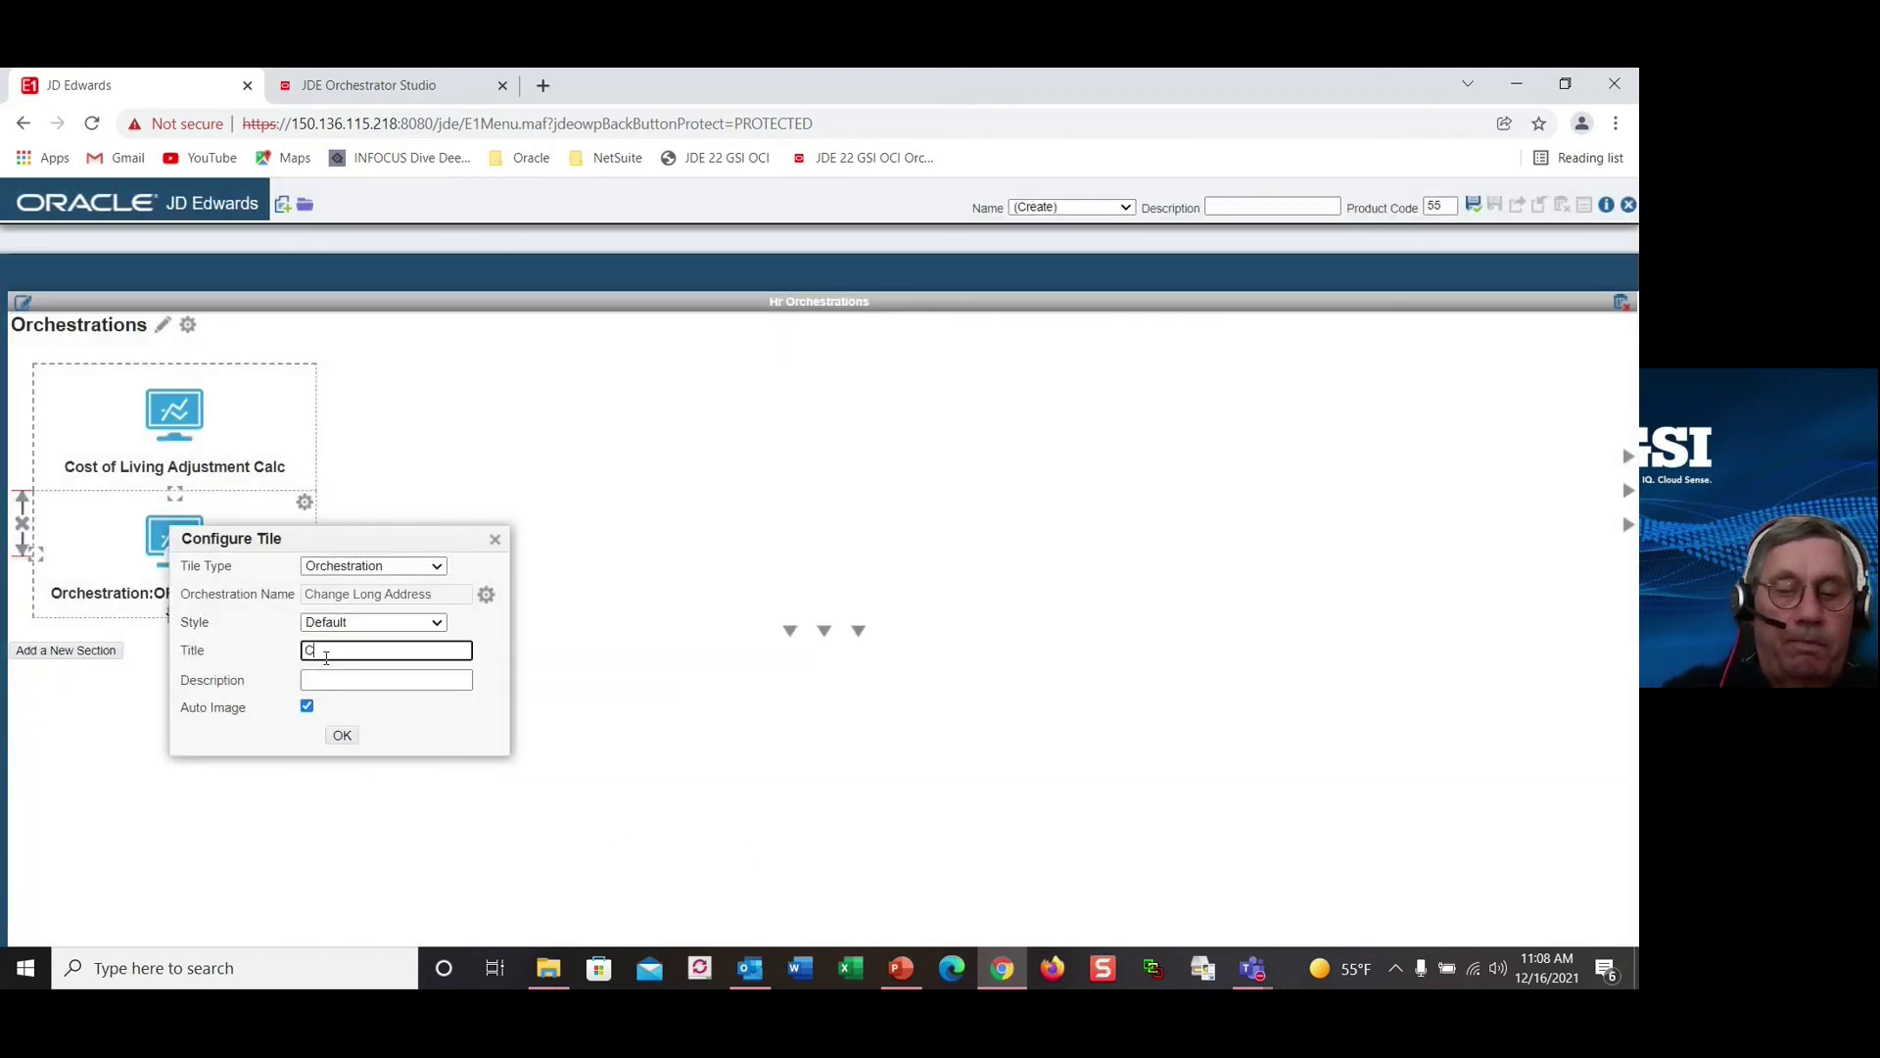
{"action": "type", "text": "Corredt"}
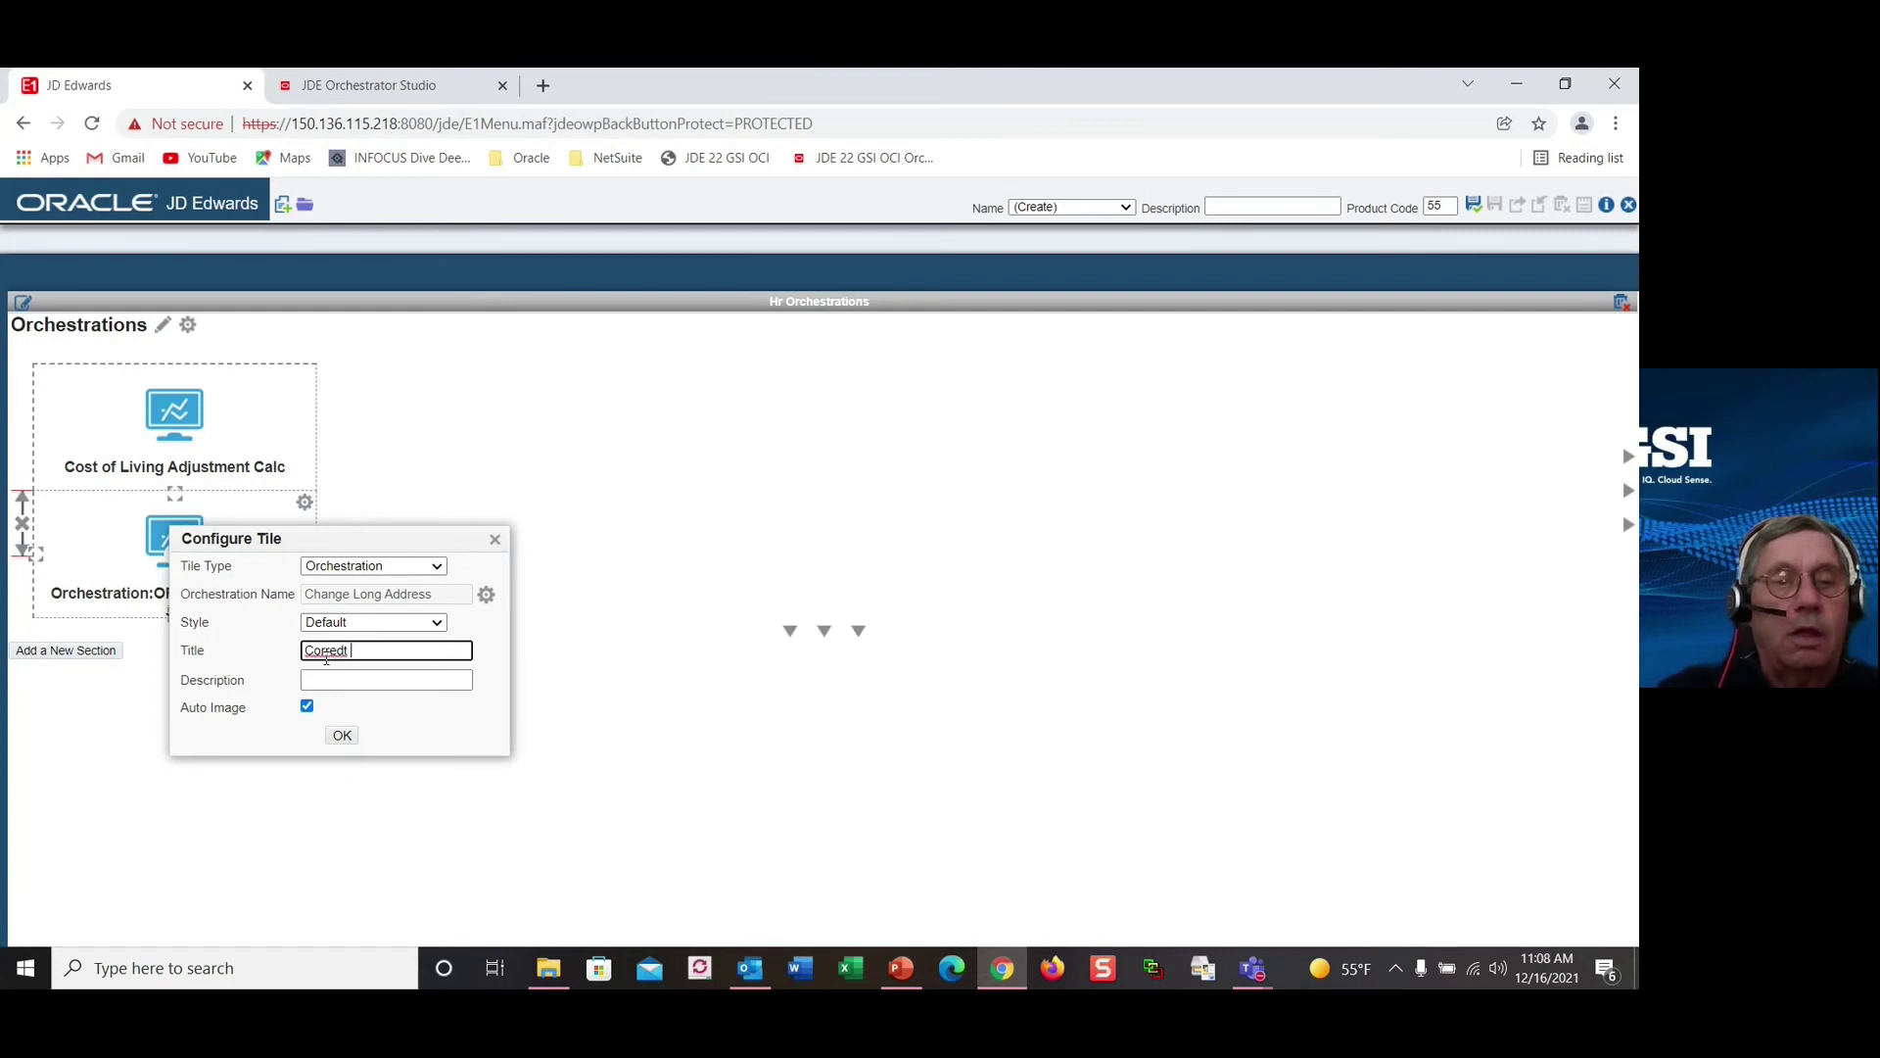
{"action": "key", "text": "BackSpace"}
{"action": "key", "text": "BackSpace"}
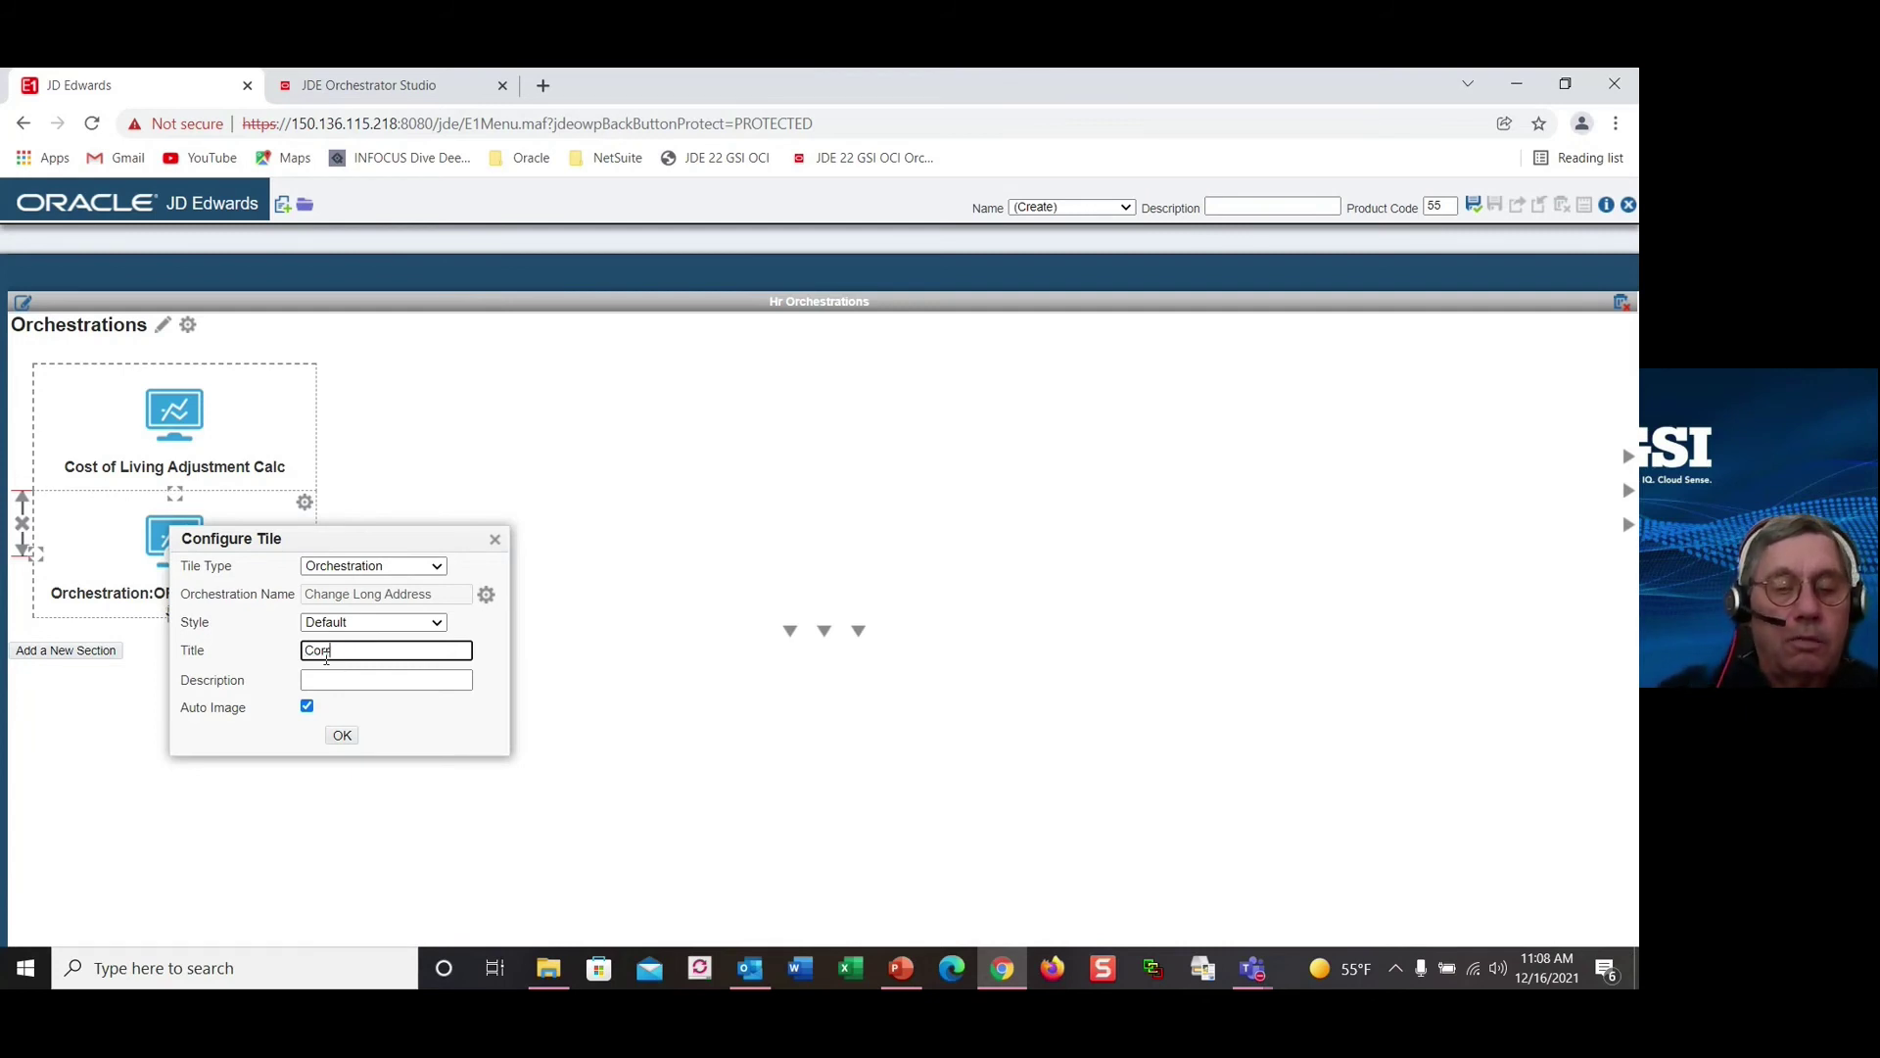
{"action": "type", "text": "t Long Addre"}
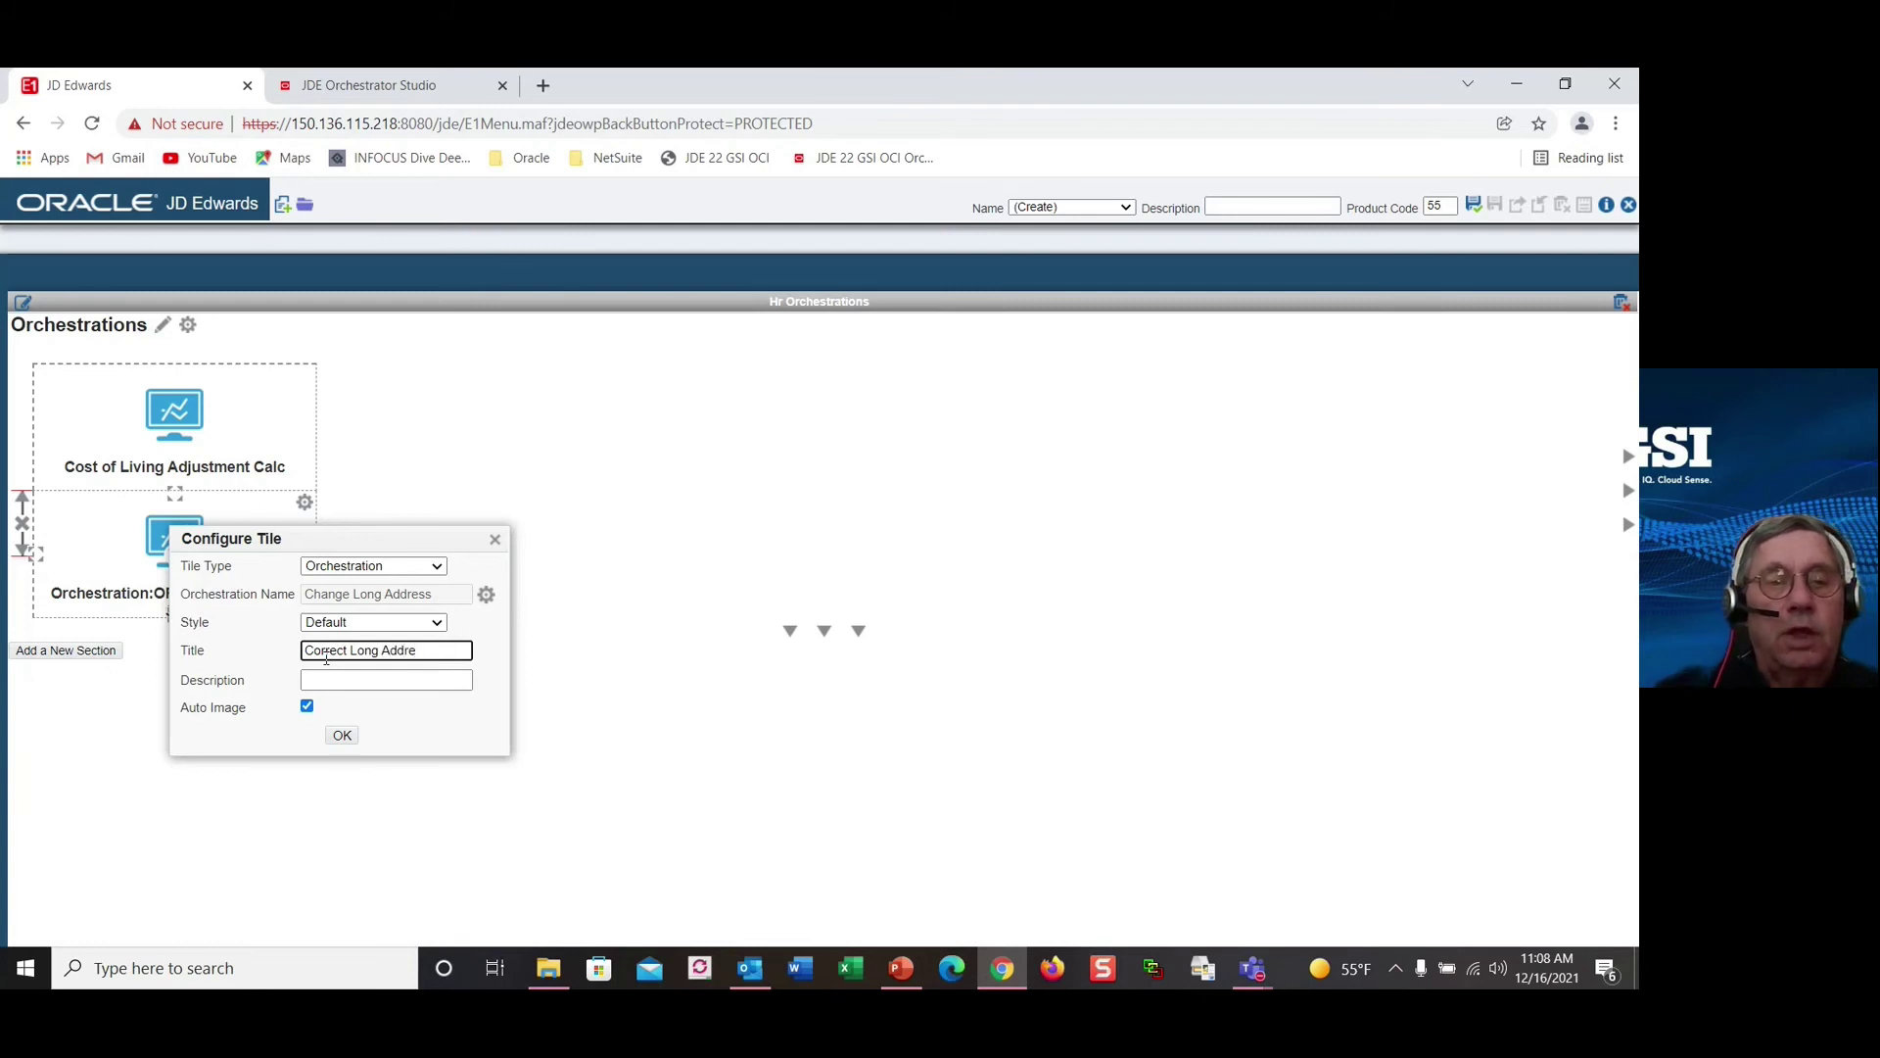
{"action": "type", "text": "ss"}
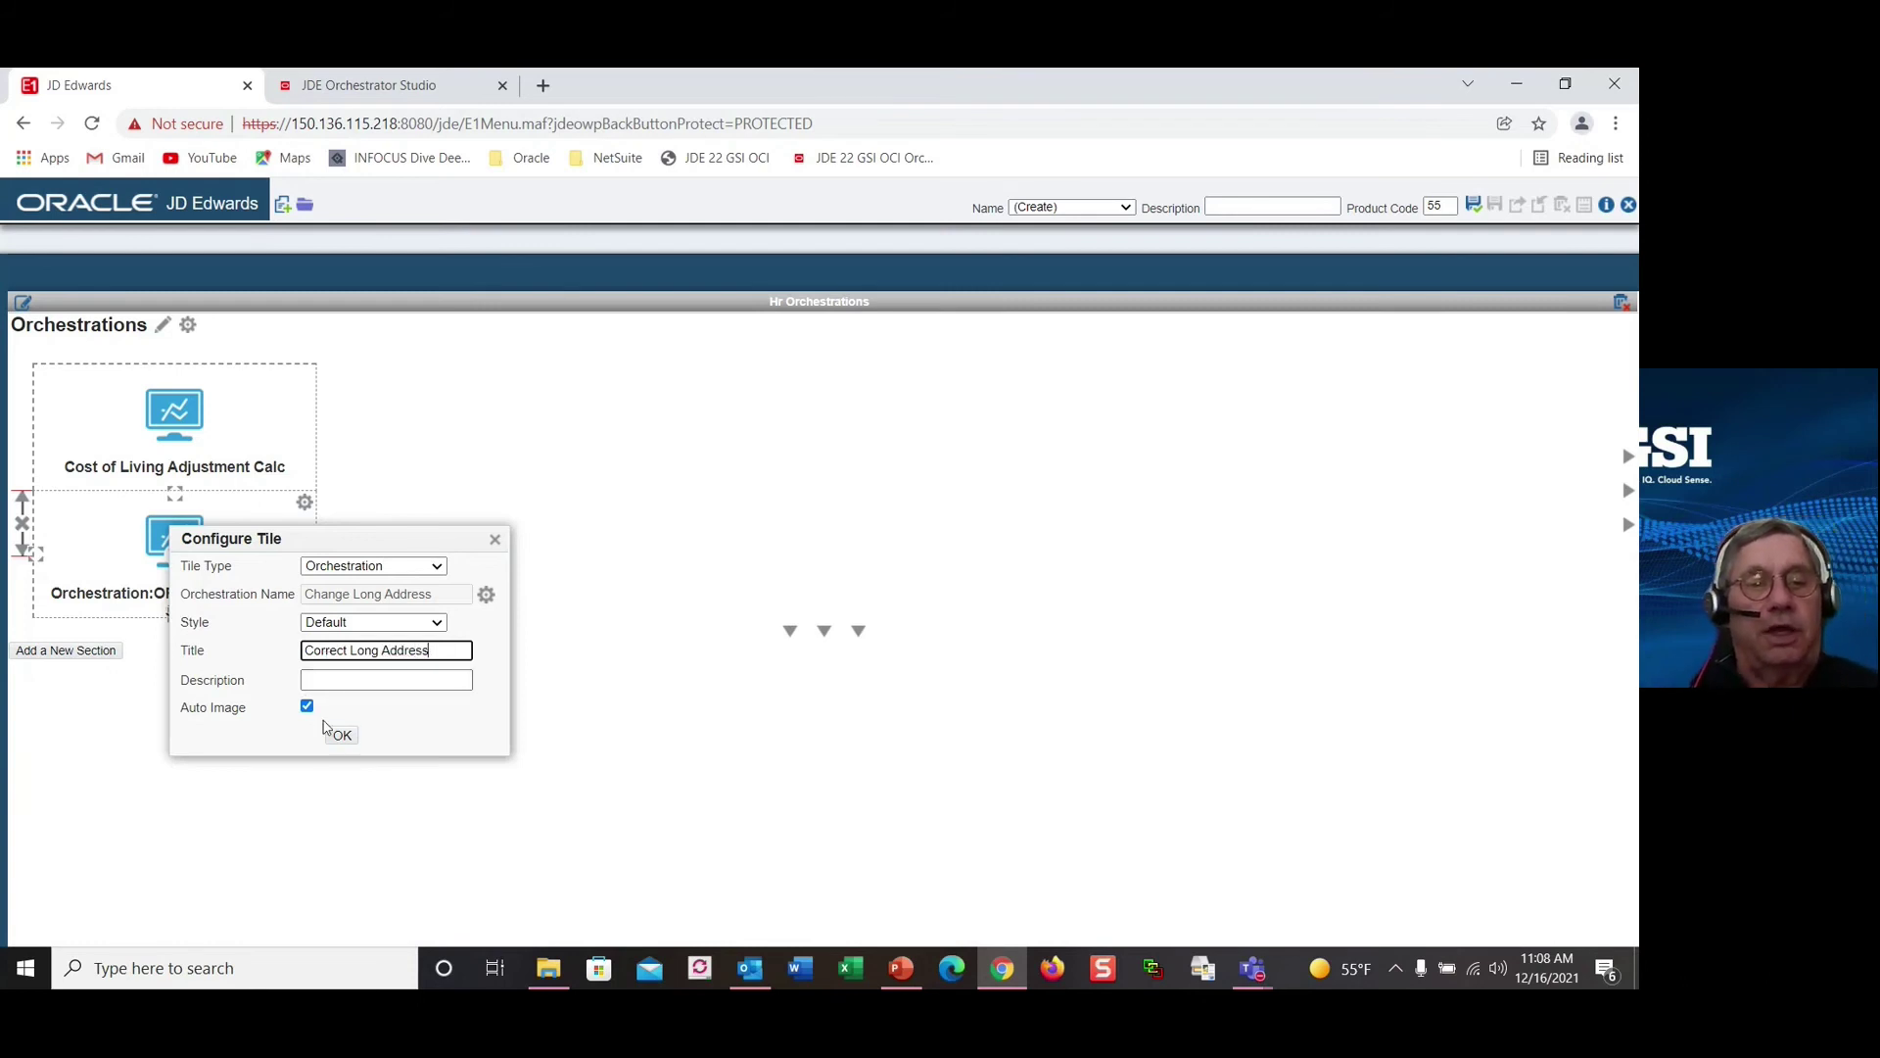
{"action": "left_click", "coordinate": [337, 736]}
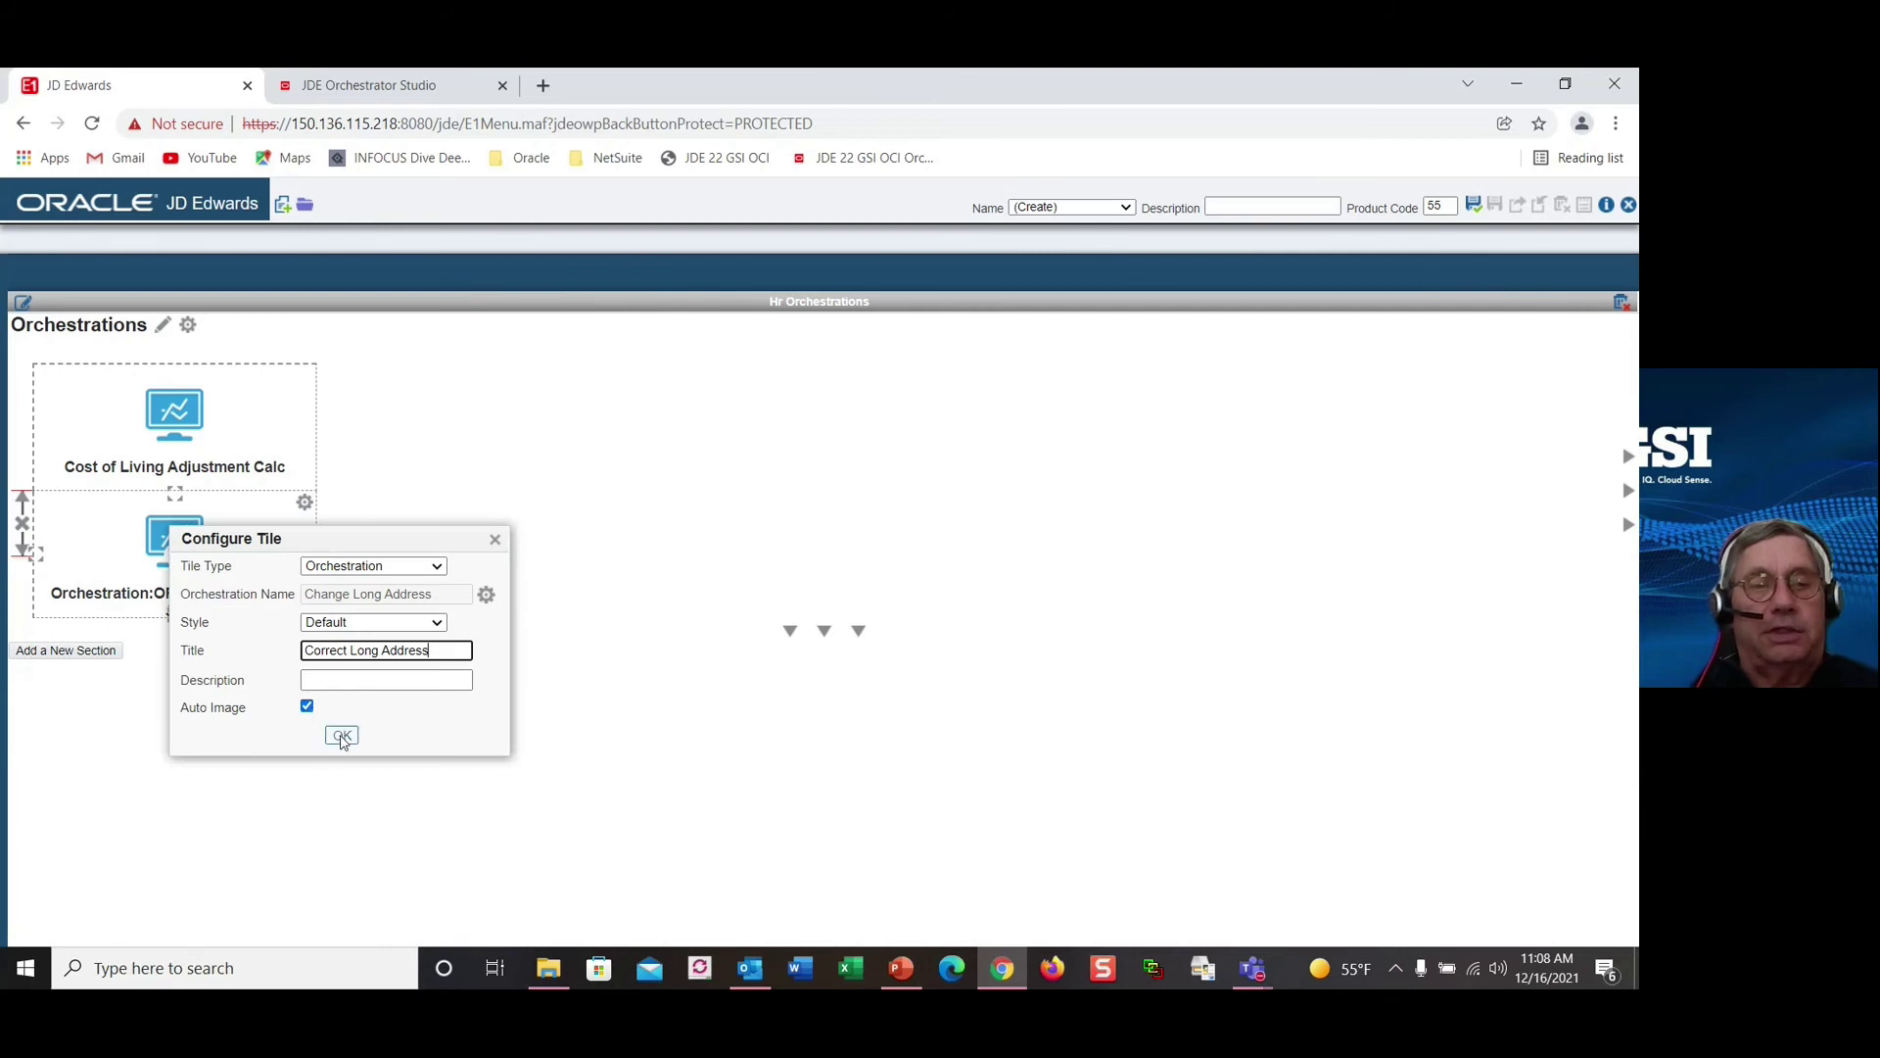
{"action": "left_click", "coordinate": [341, 736]}
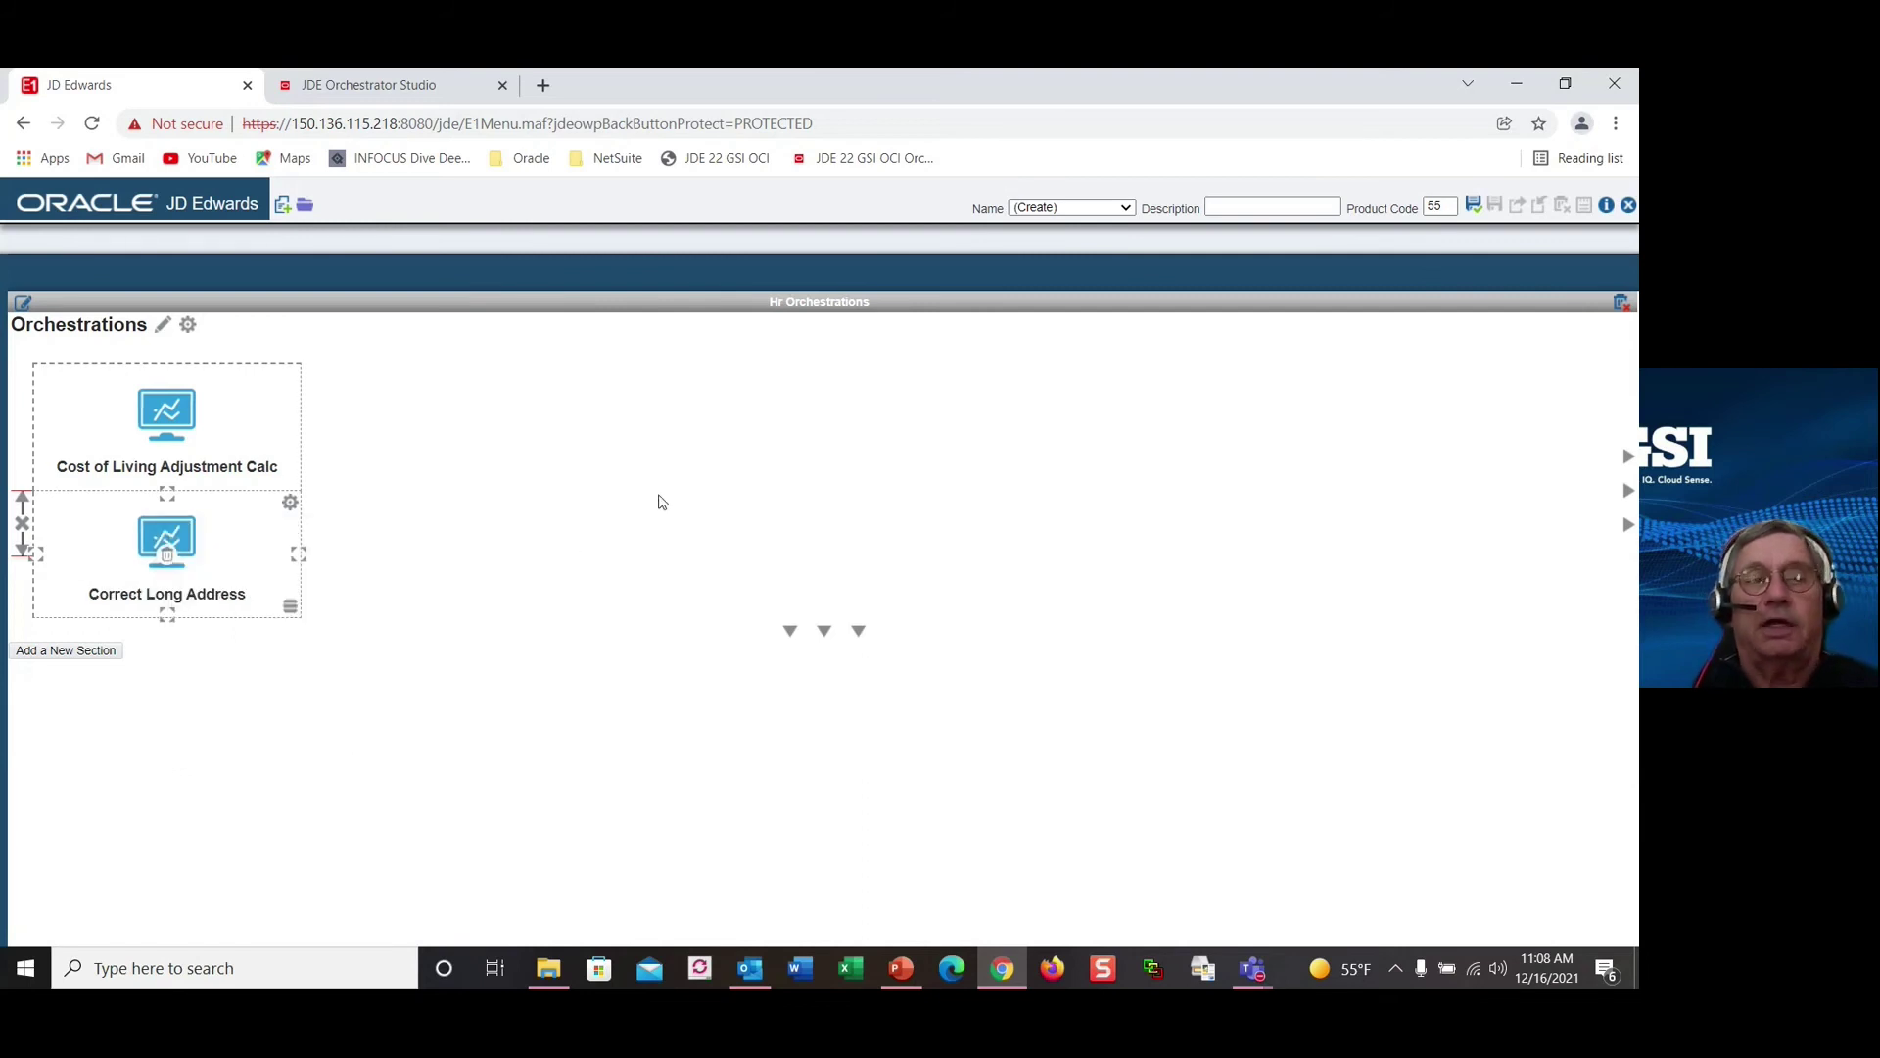
{"action": "left_click", "coordinate": [1474, 208]}
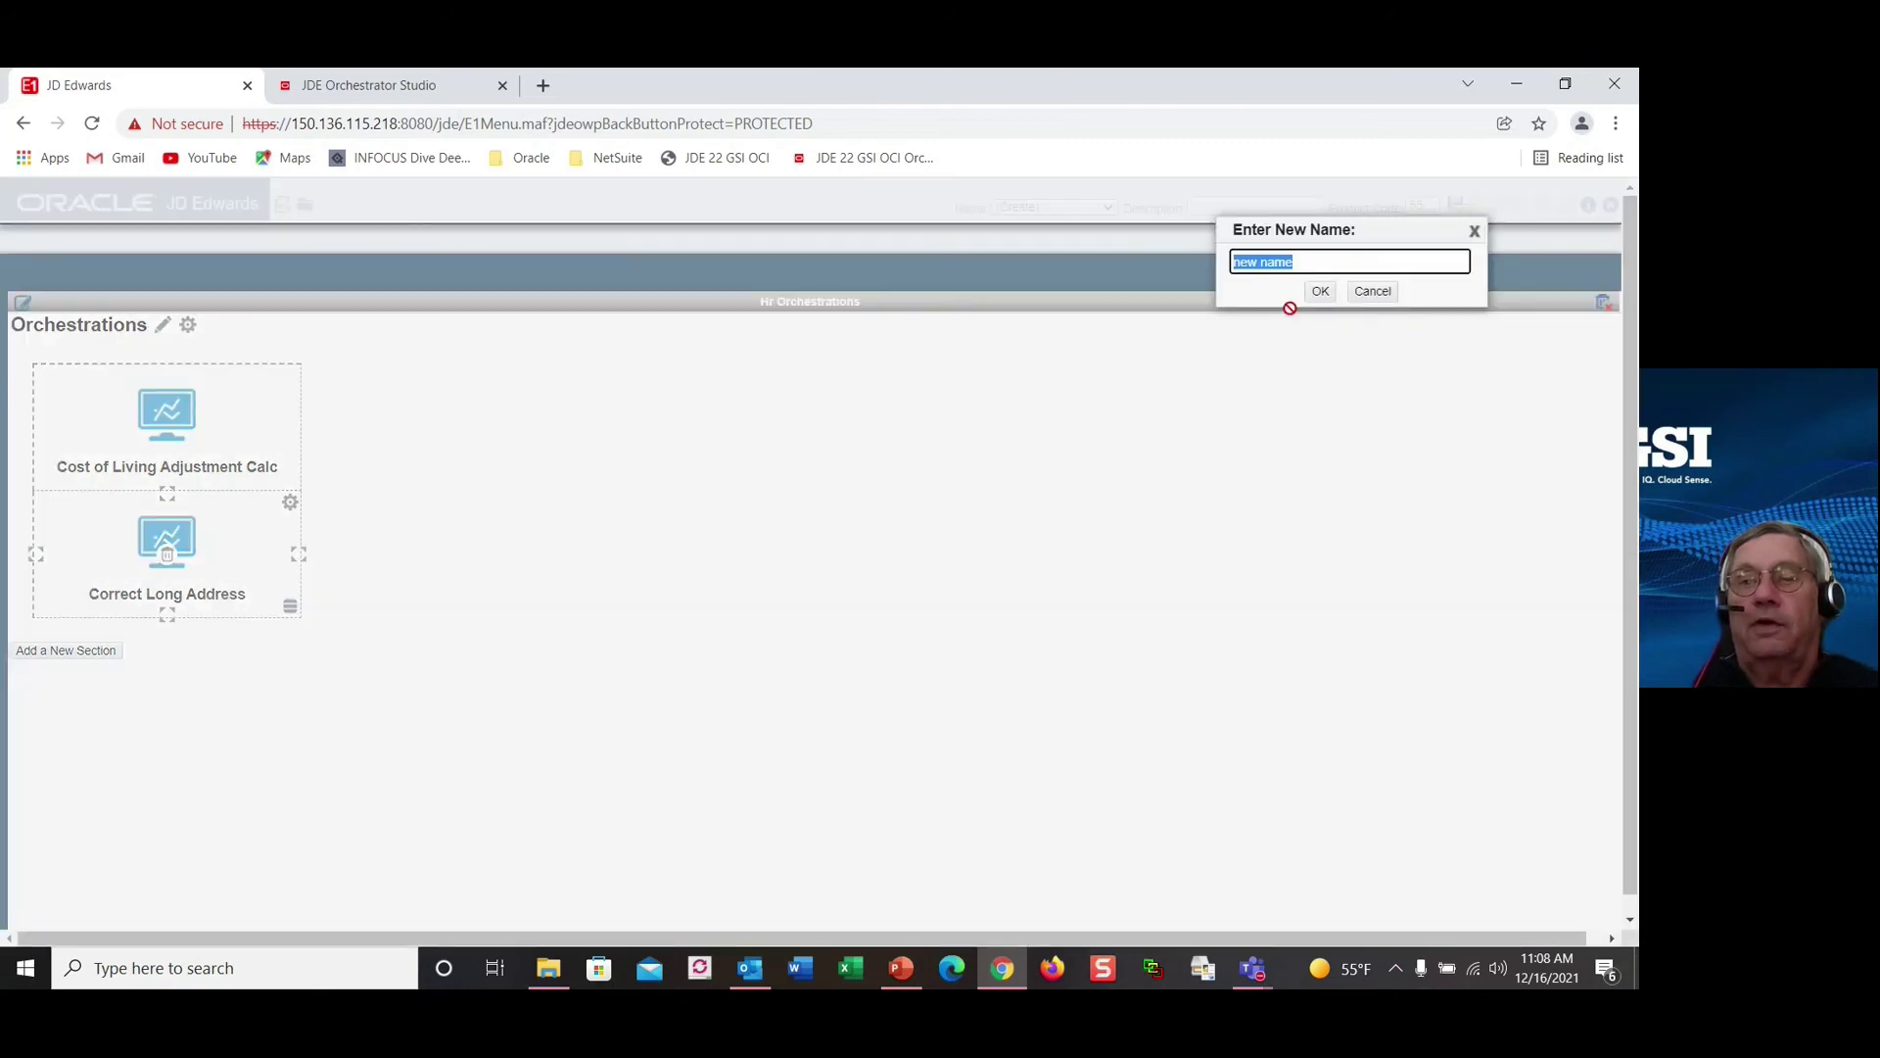
Step: Save the page under the name 'HR Page' and close the page editor
{"action": "type", "text": "HR Page"}
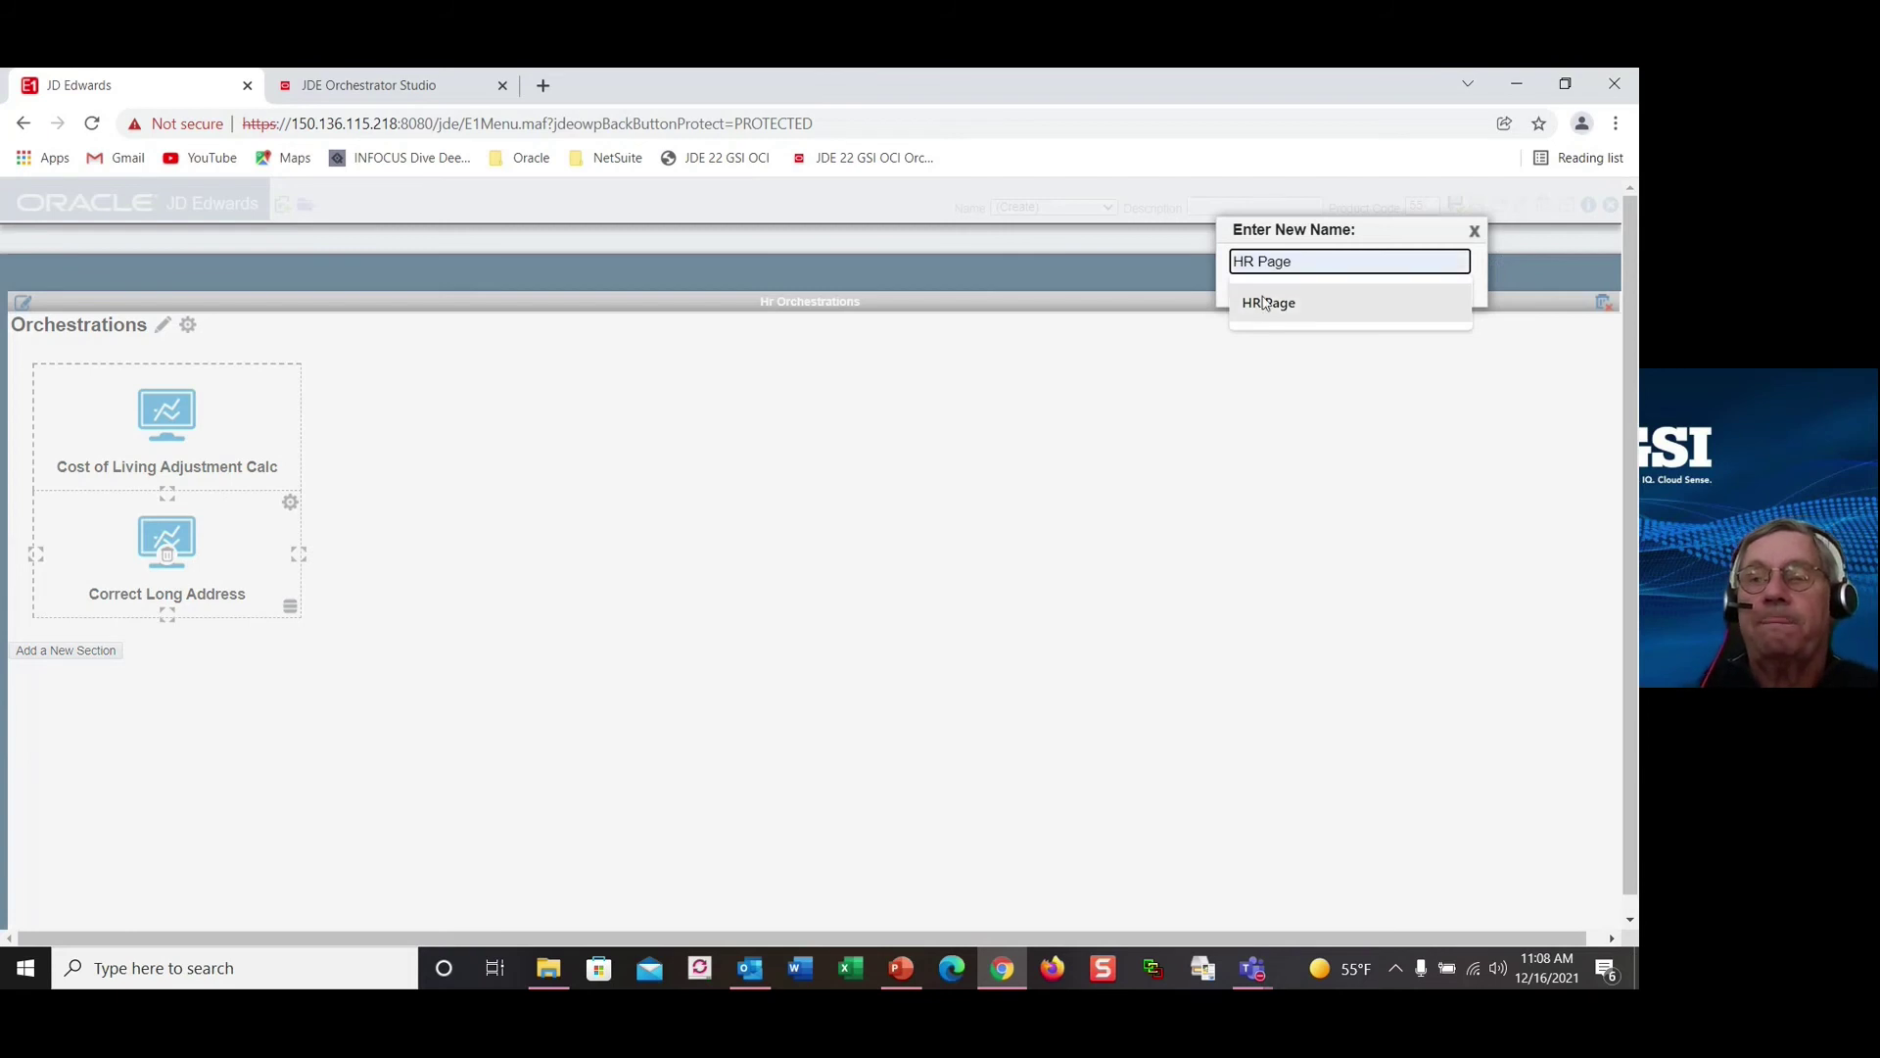
{"action": "left_click", "coordinate": [1268, 303]}
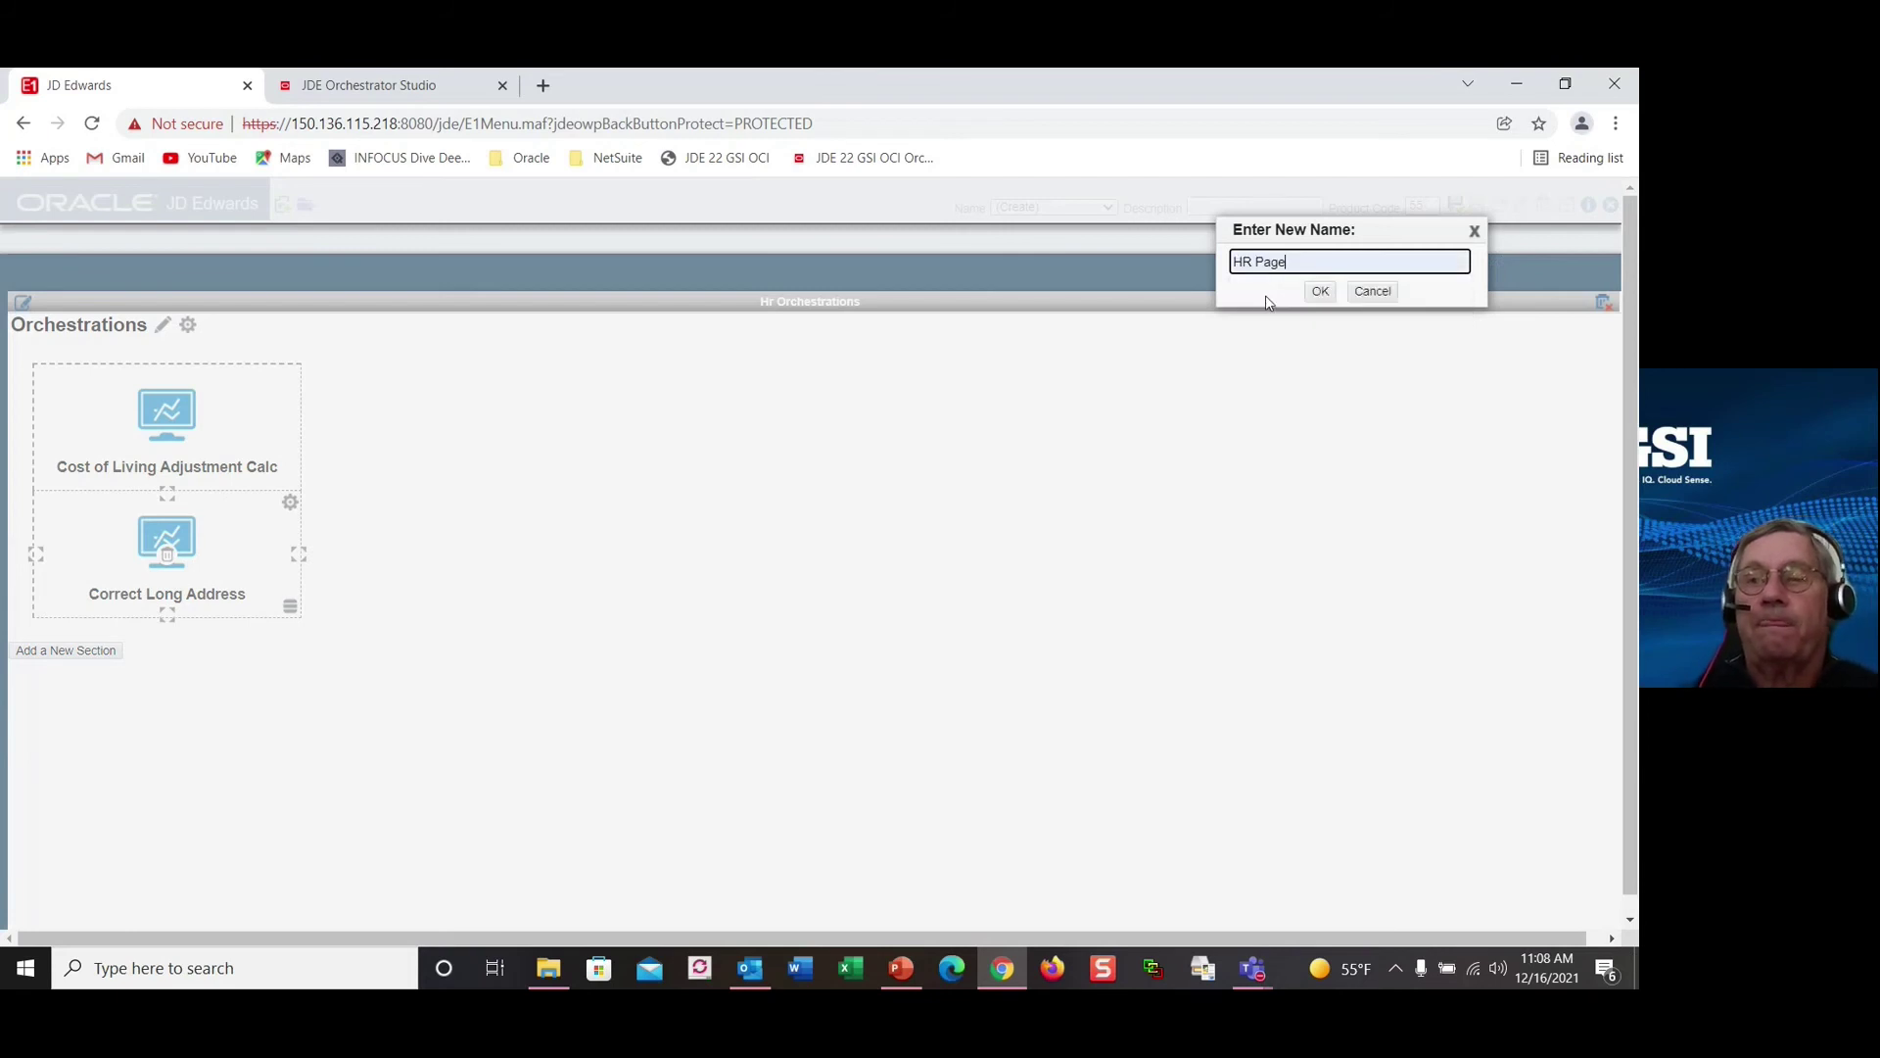
{"action": "left_click", "coordinate": [1320, 291]}
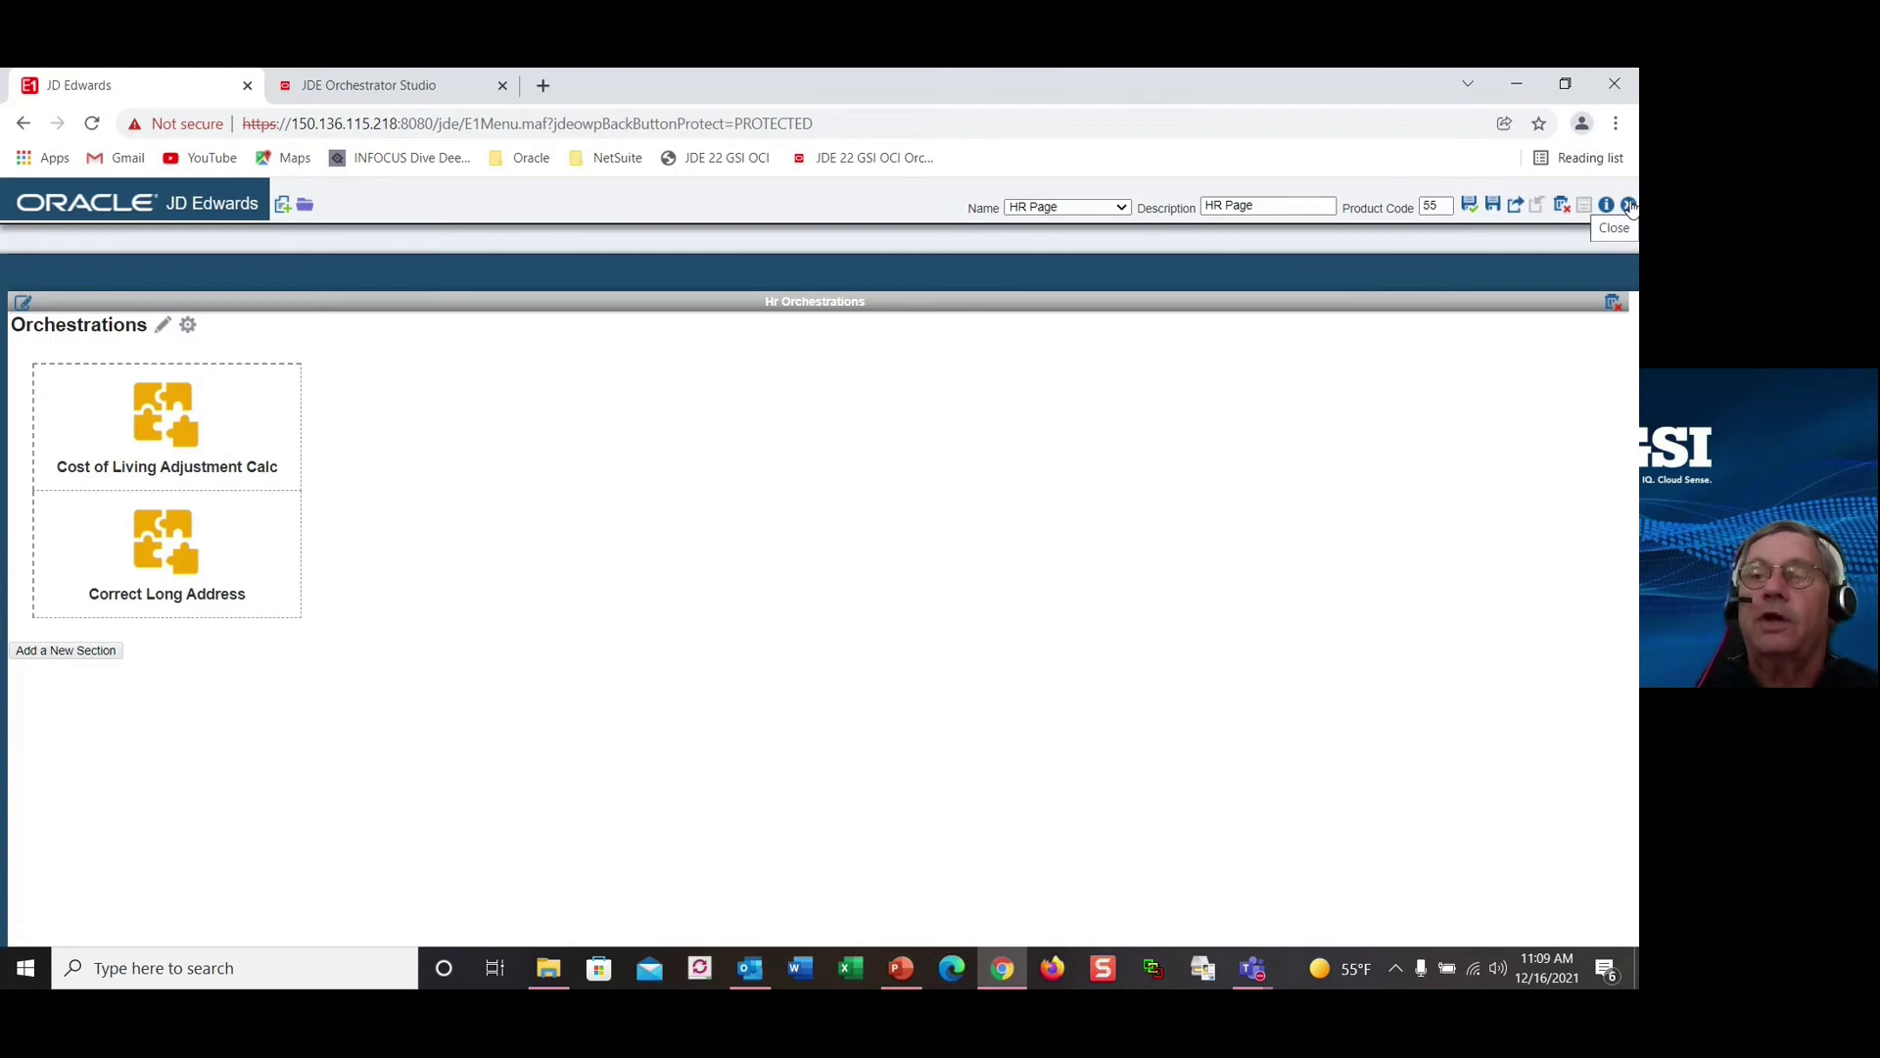
{"action": "left_click", "coordinate": [1628, 205]}
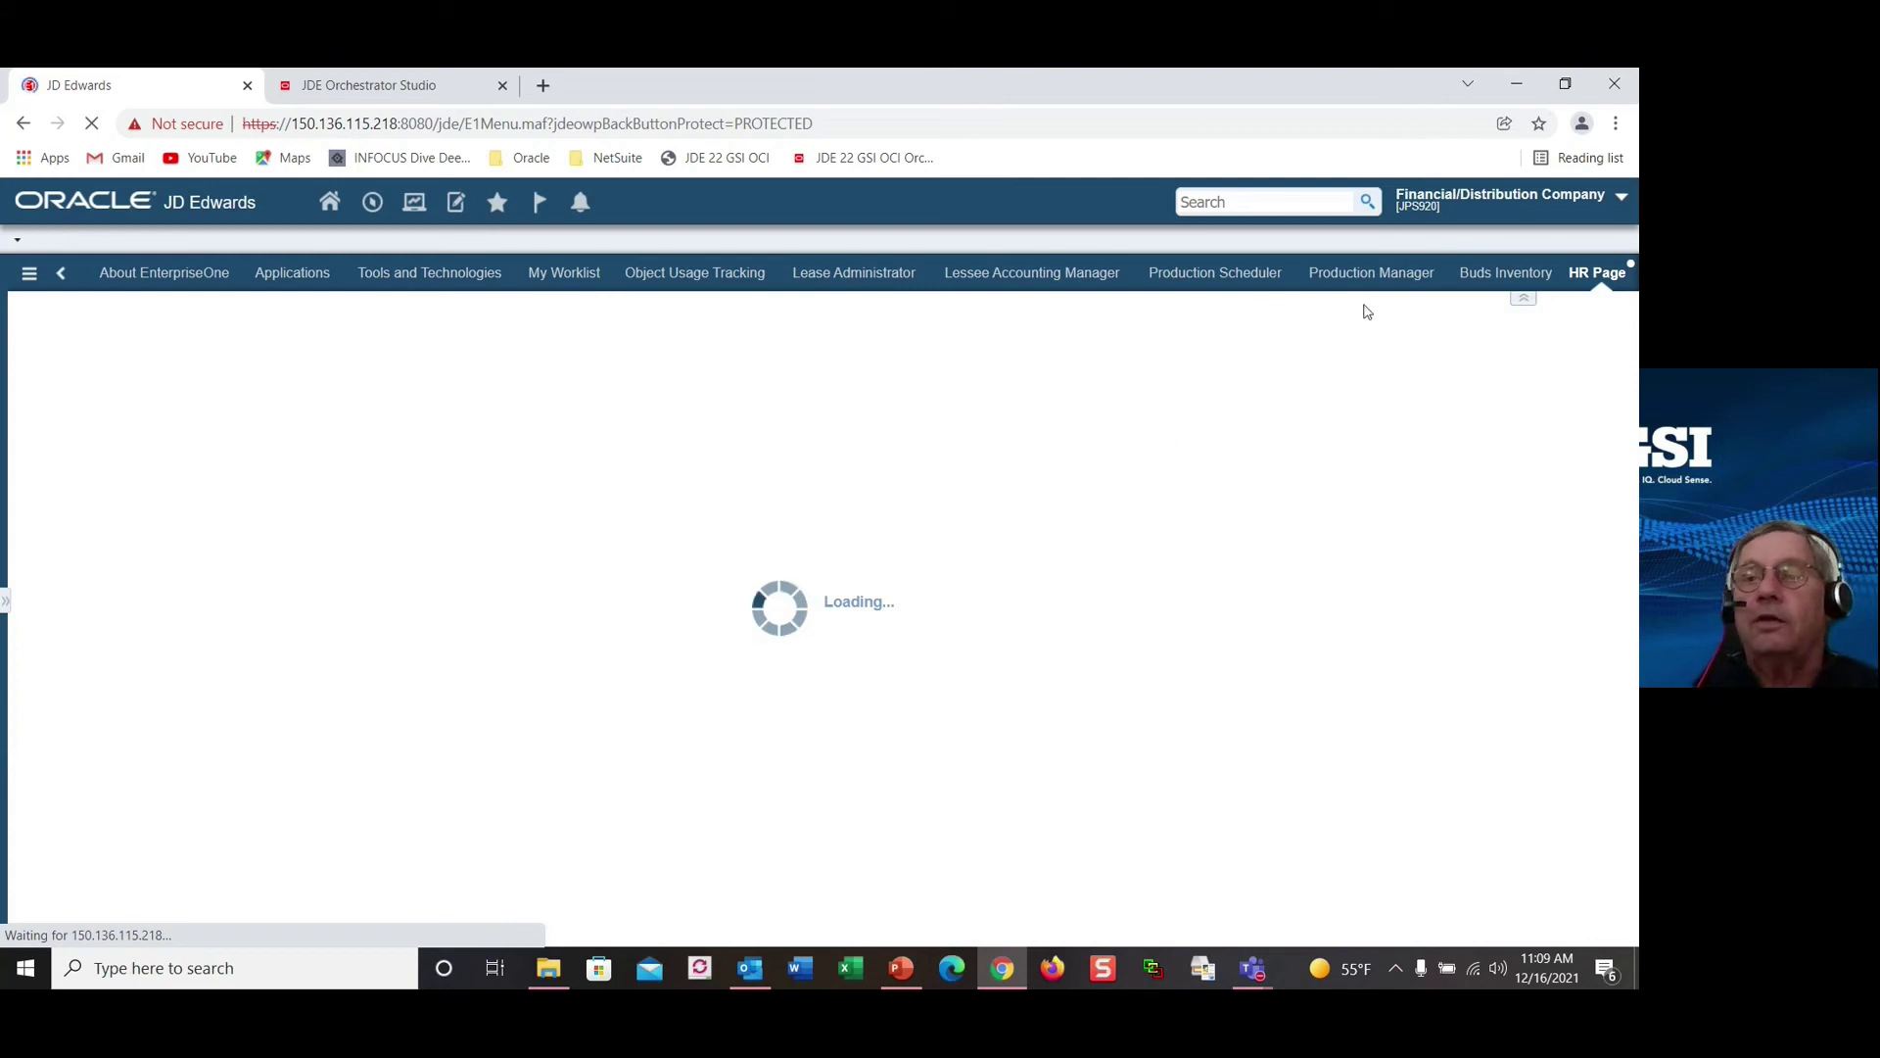
Step: From HR Page, run Cost of Living Adjustment Calc for company 00001 at 3%, yielding $147434.31
{"action": "left_click", "coordinate": [1545, 275]}
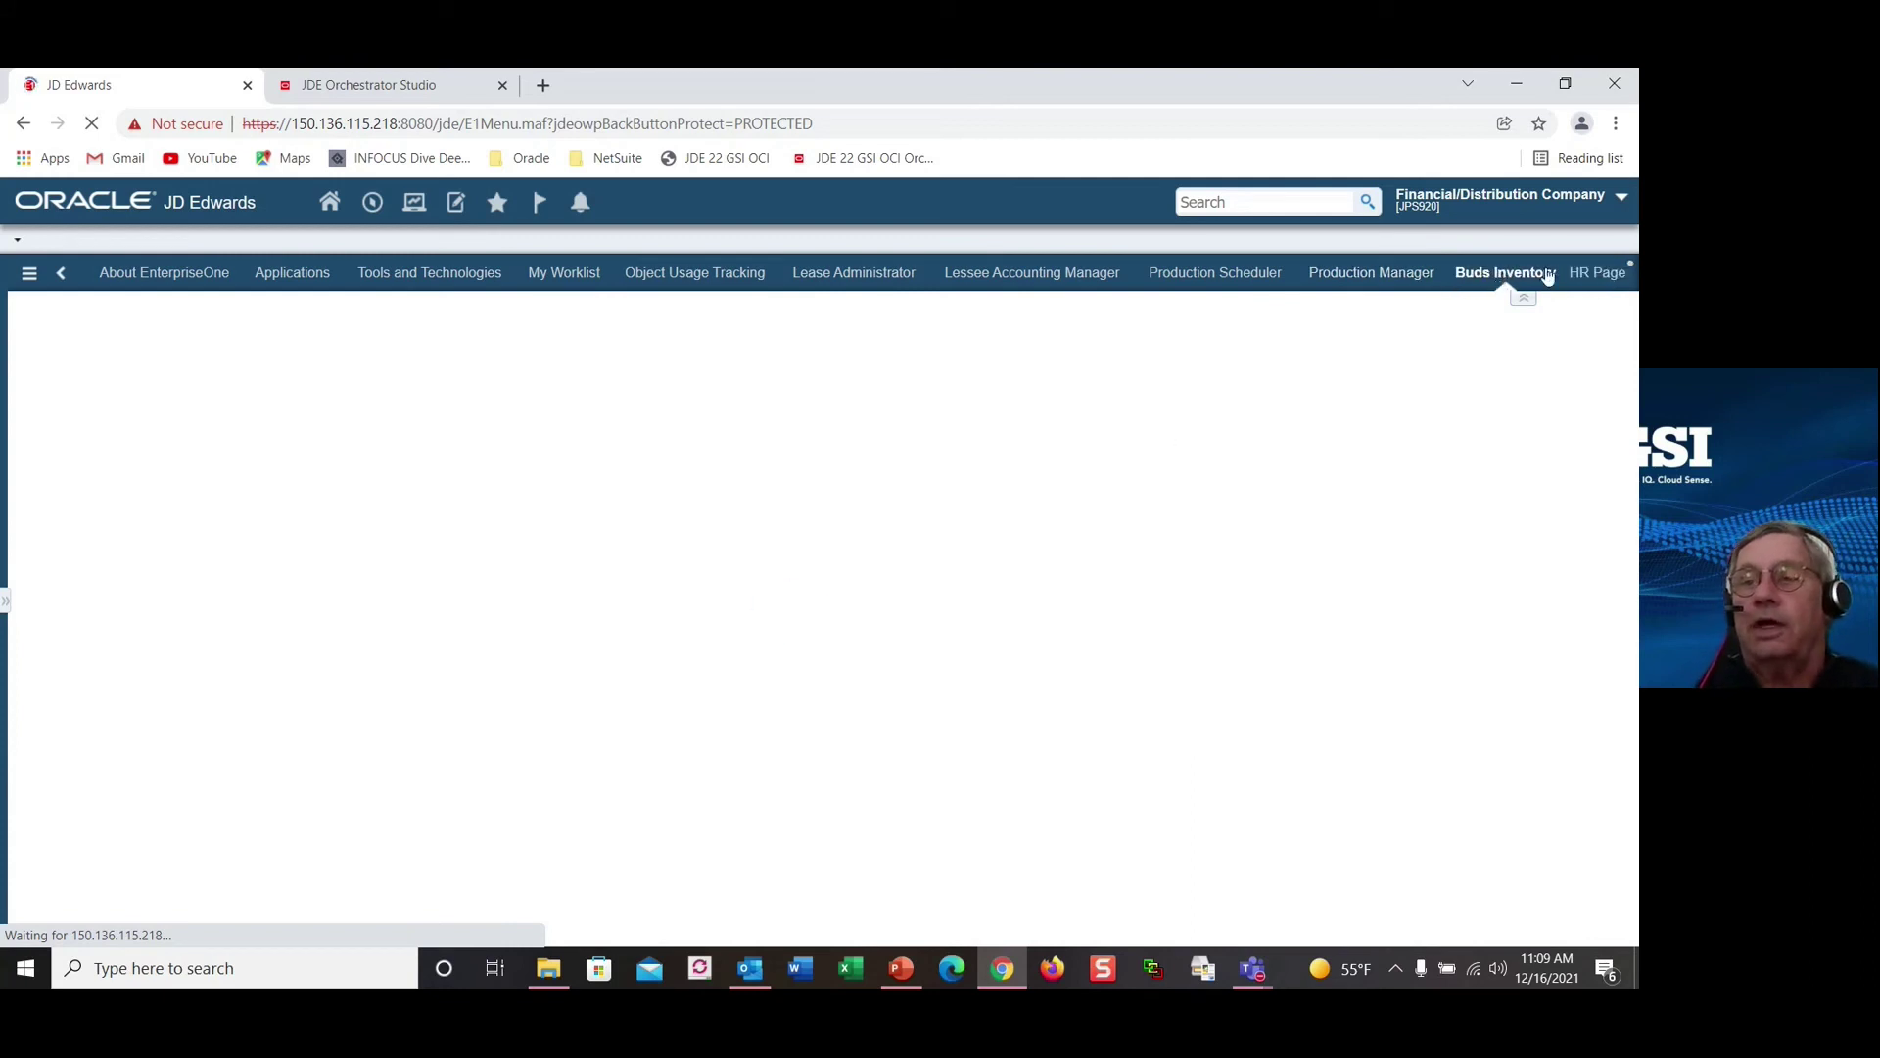
{"action": "left_click", "coordinate": [1600, 275]}
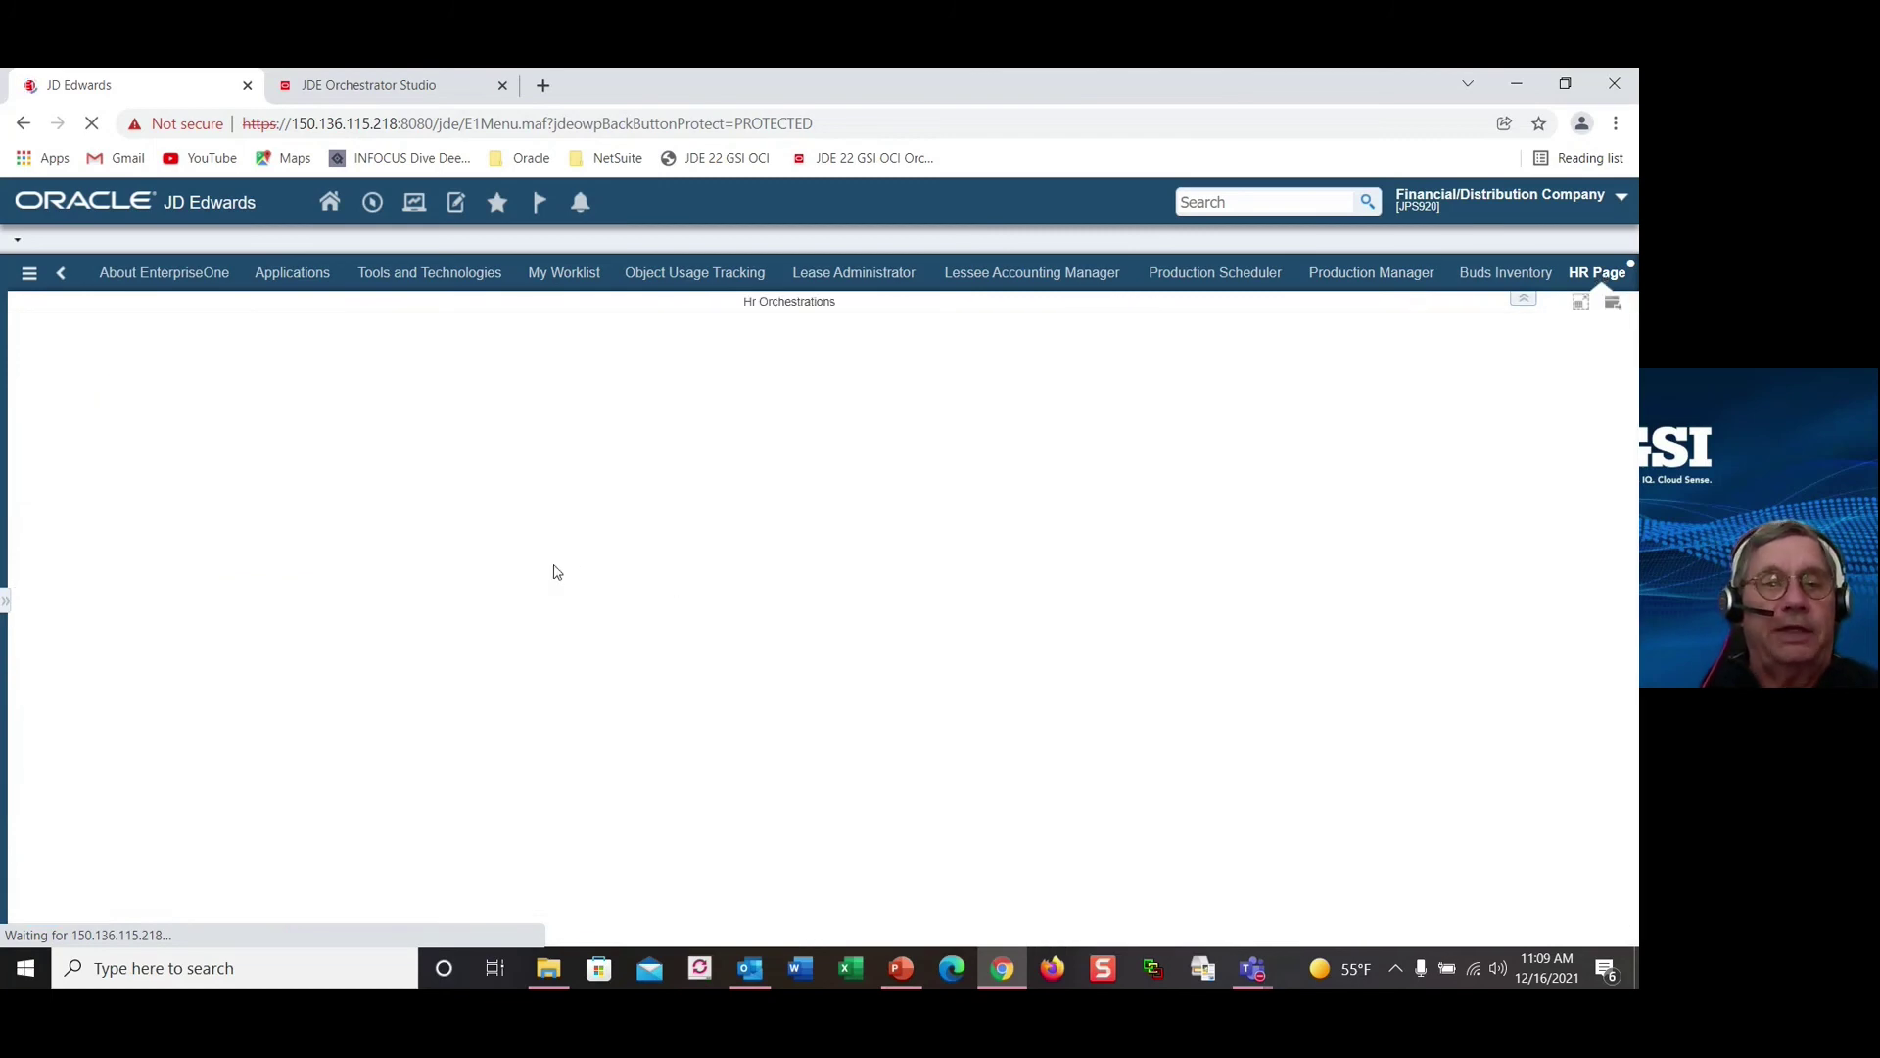
{"action": "left_click", "coordinate": [150, 438]}
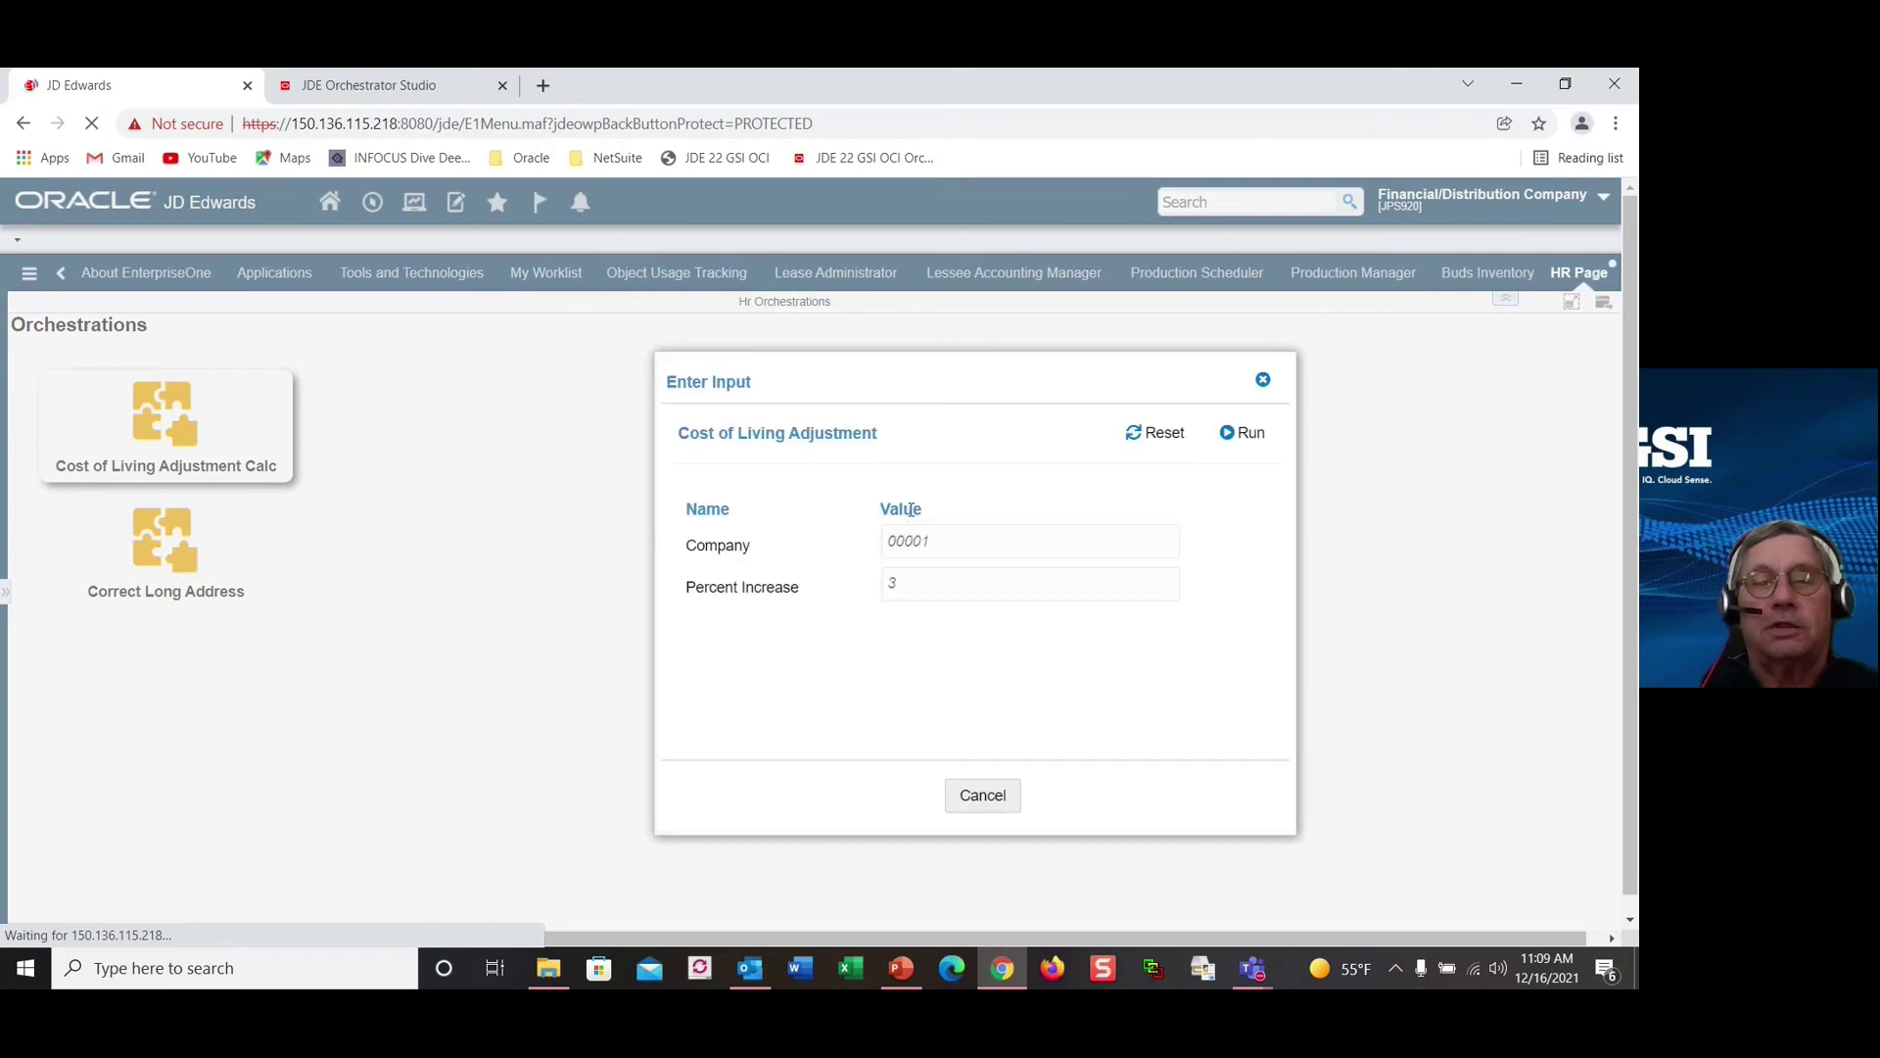
{"action": "left_click", "coordinate": [938, 539]}
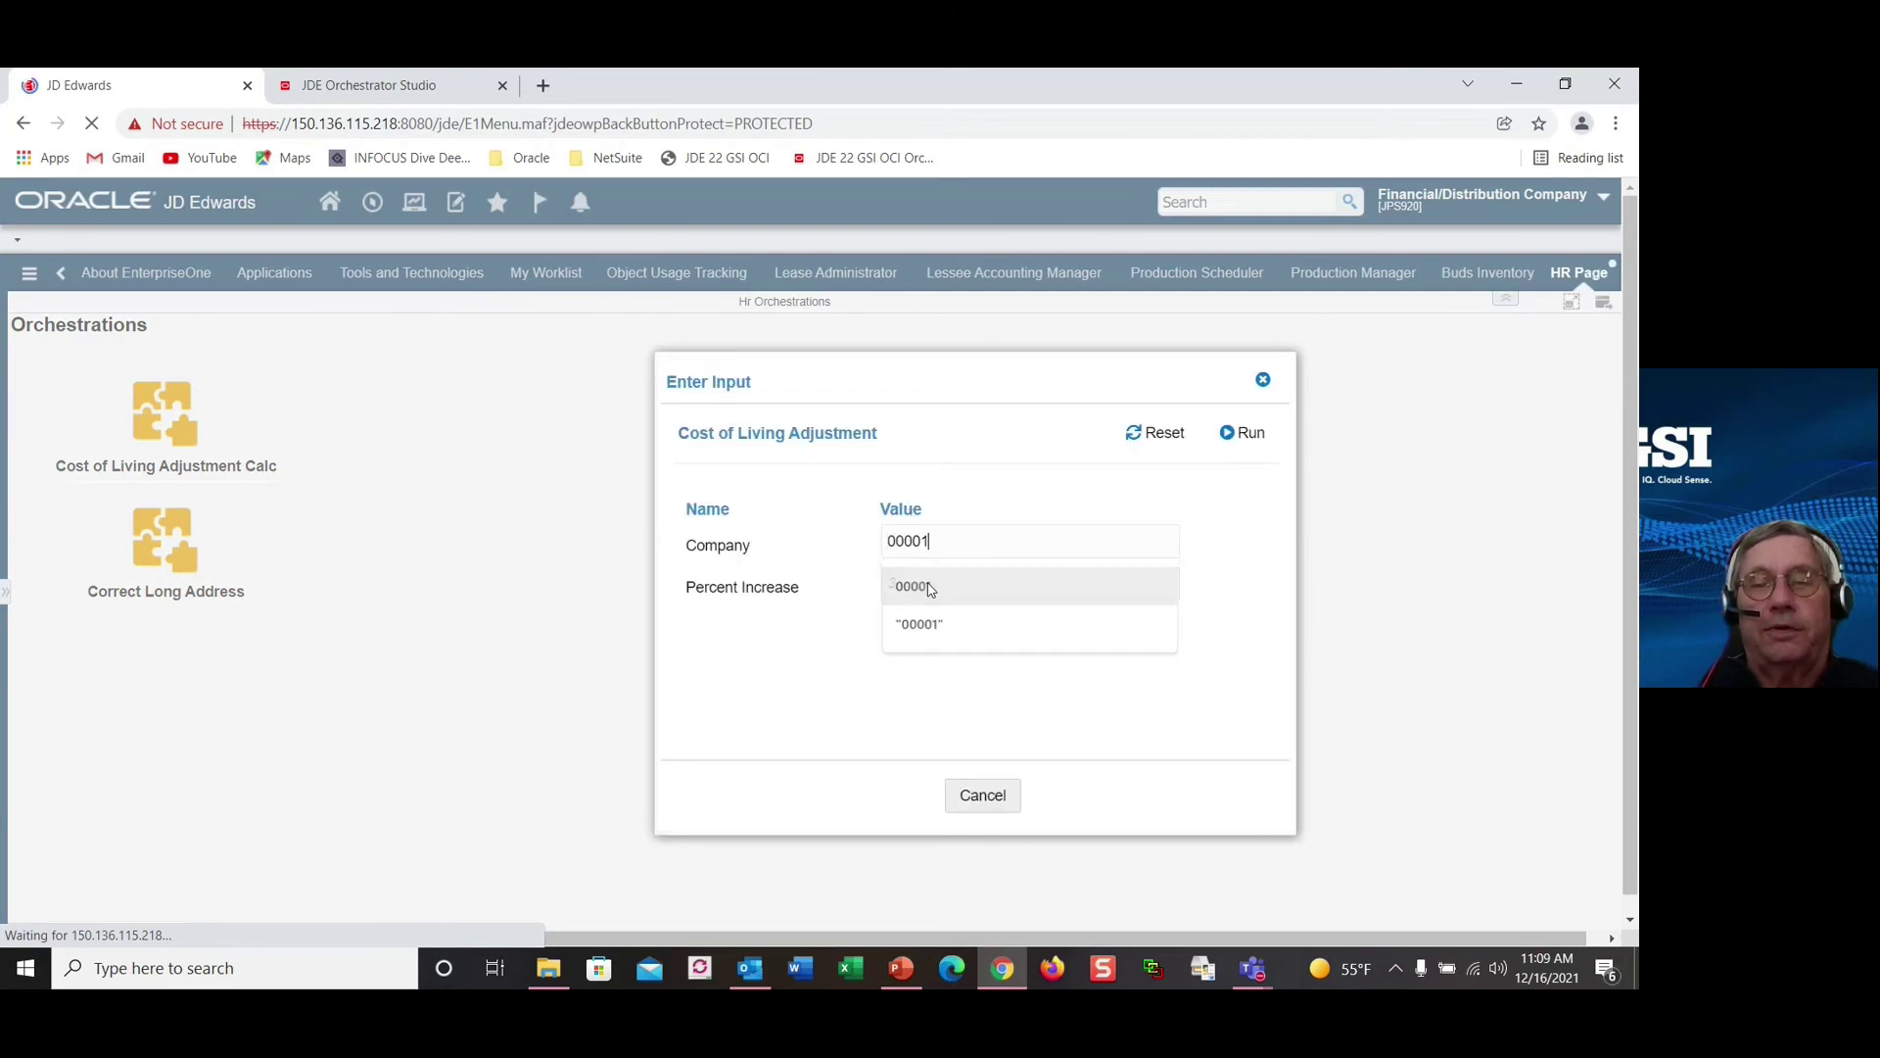
{"action": "left_click", "coordinate": [931, 587]}
{"action": "left_click", "coordinate": [908, 592]}
{"action": "left_click", "coordinate": [899, 628]}
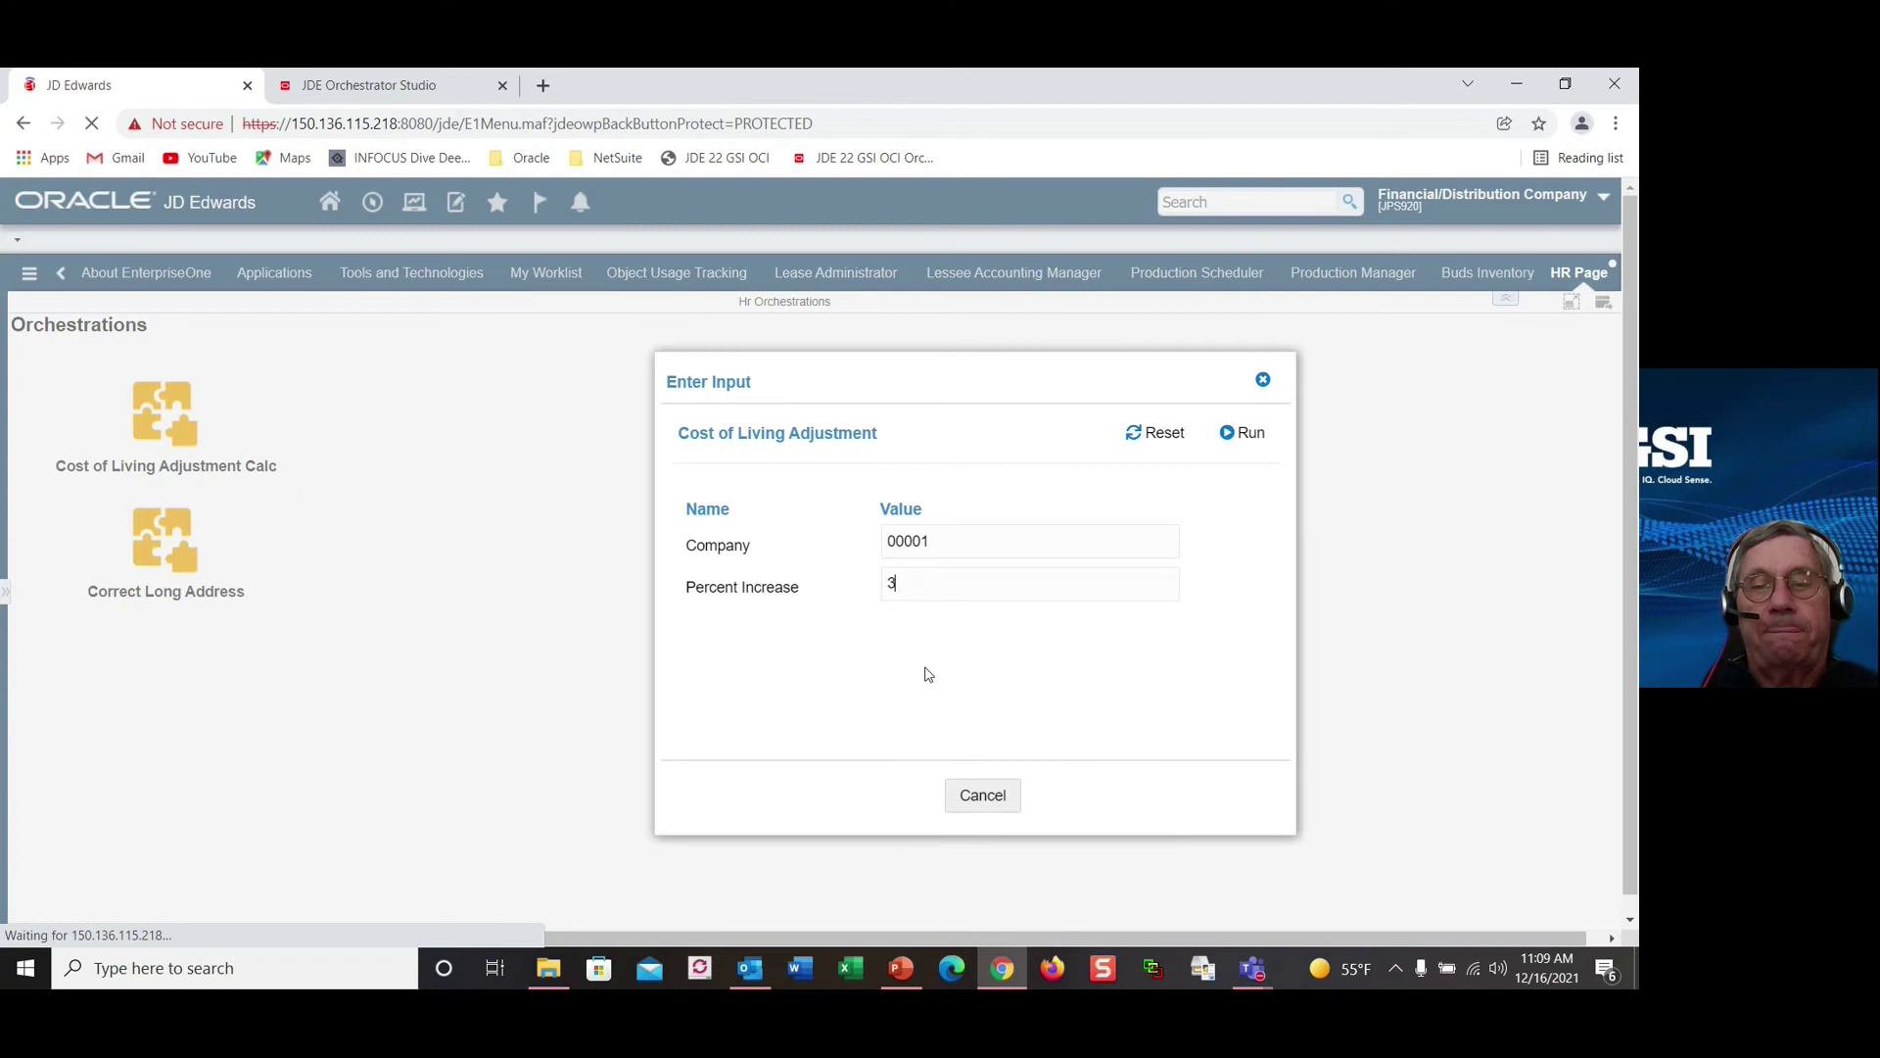
{"action": "left_click", "coordinate": [1242, 432]}
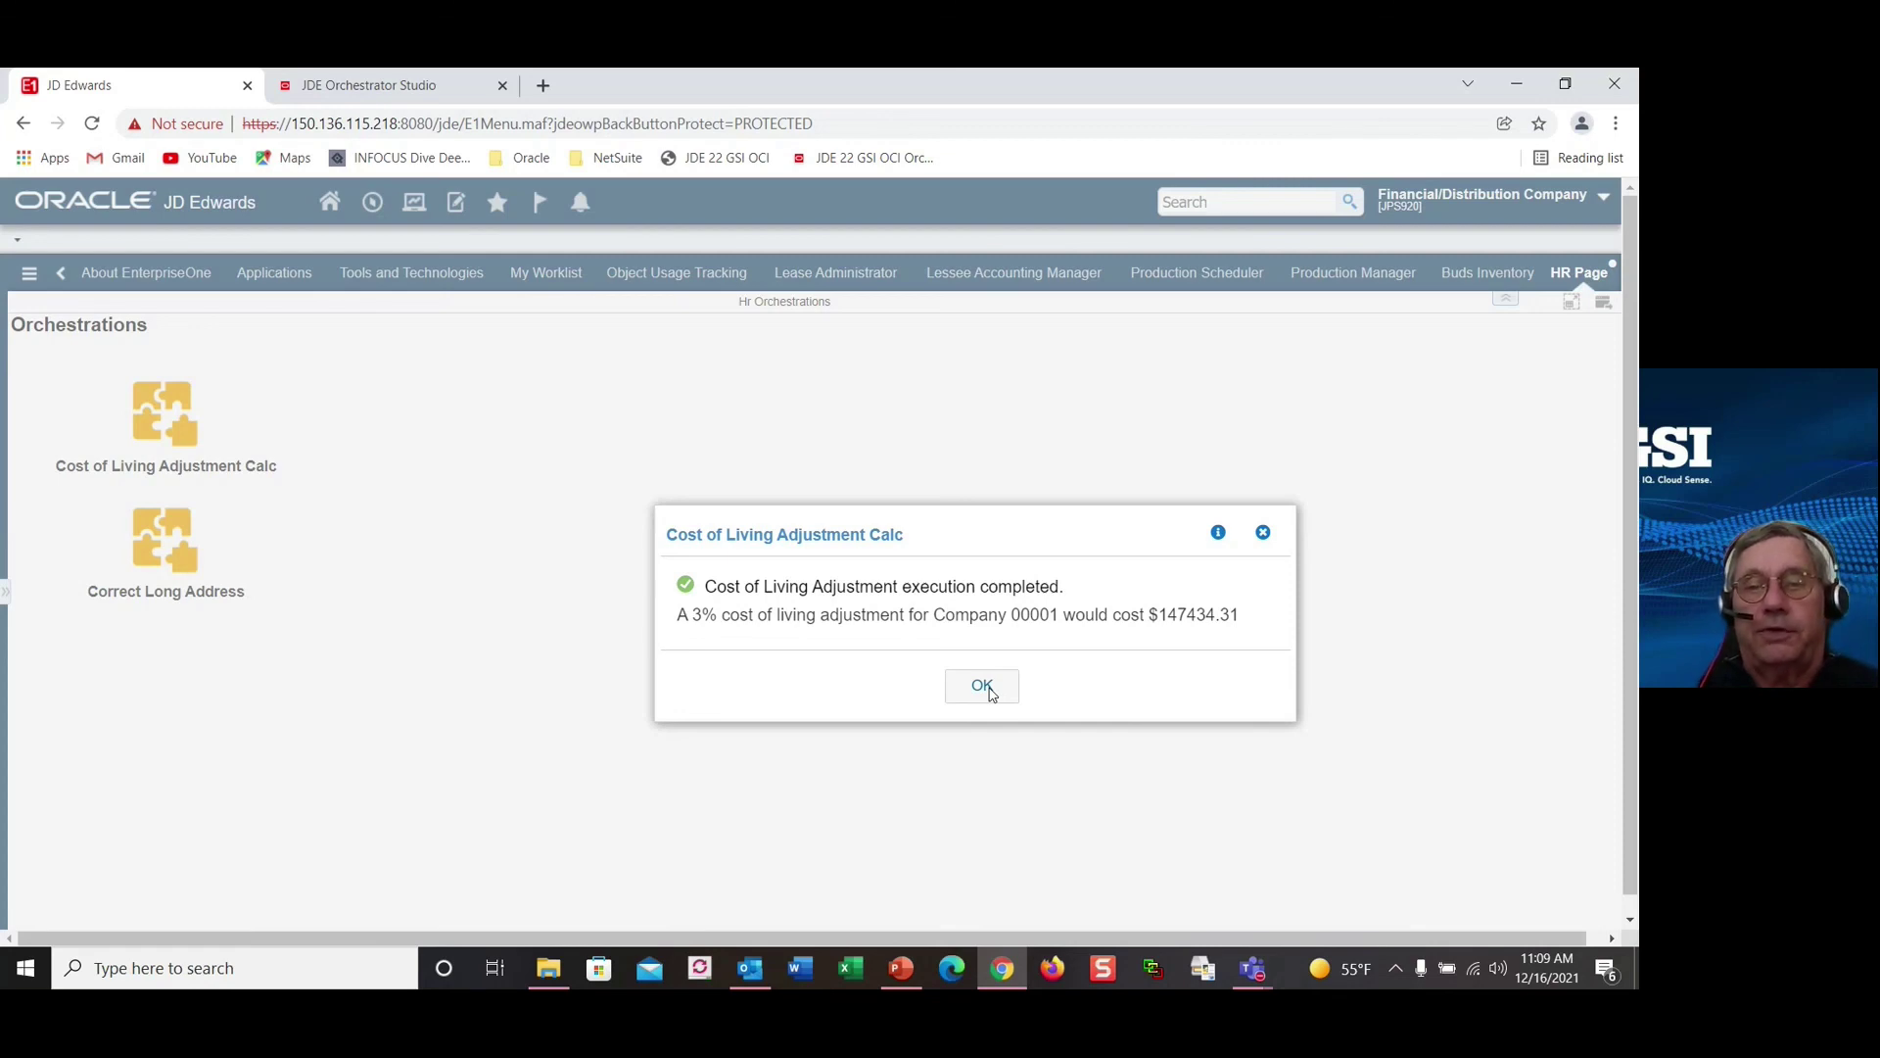
{"action": "left_click", "coordinate": [985, 687]}
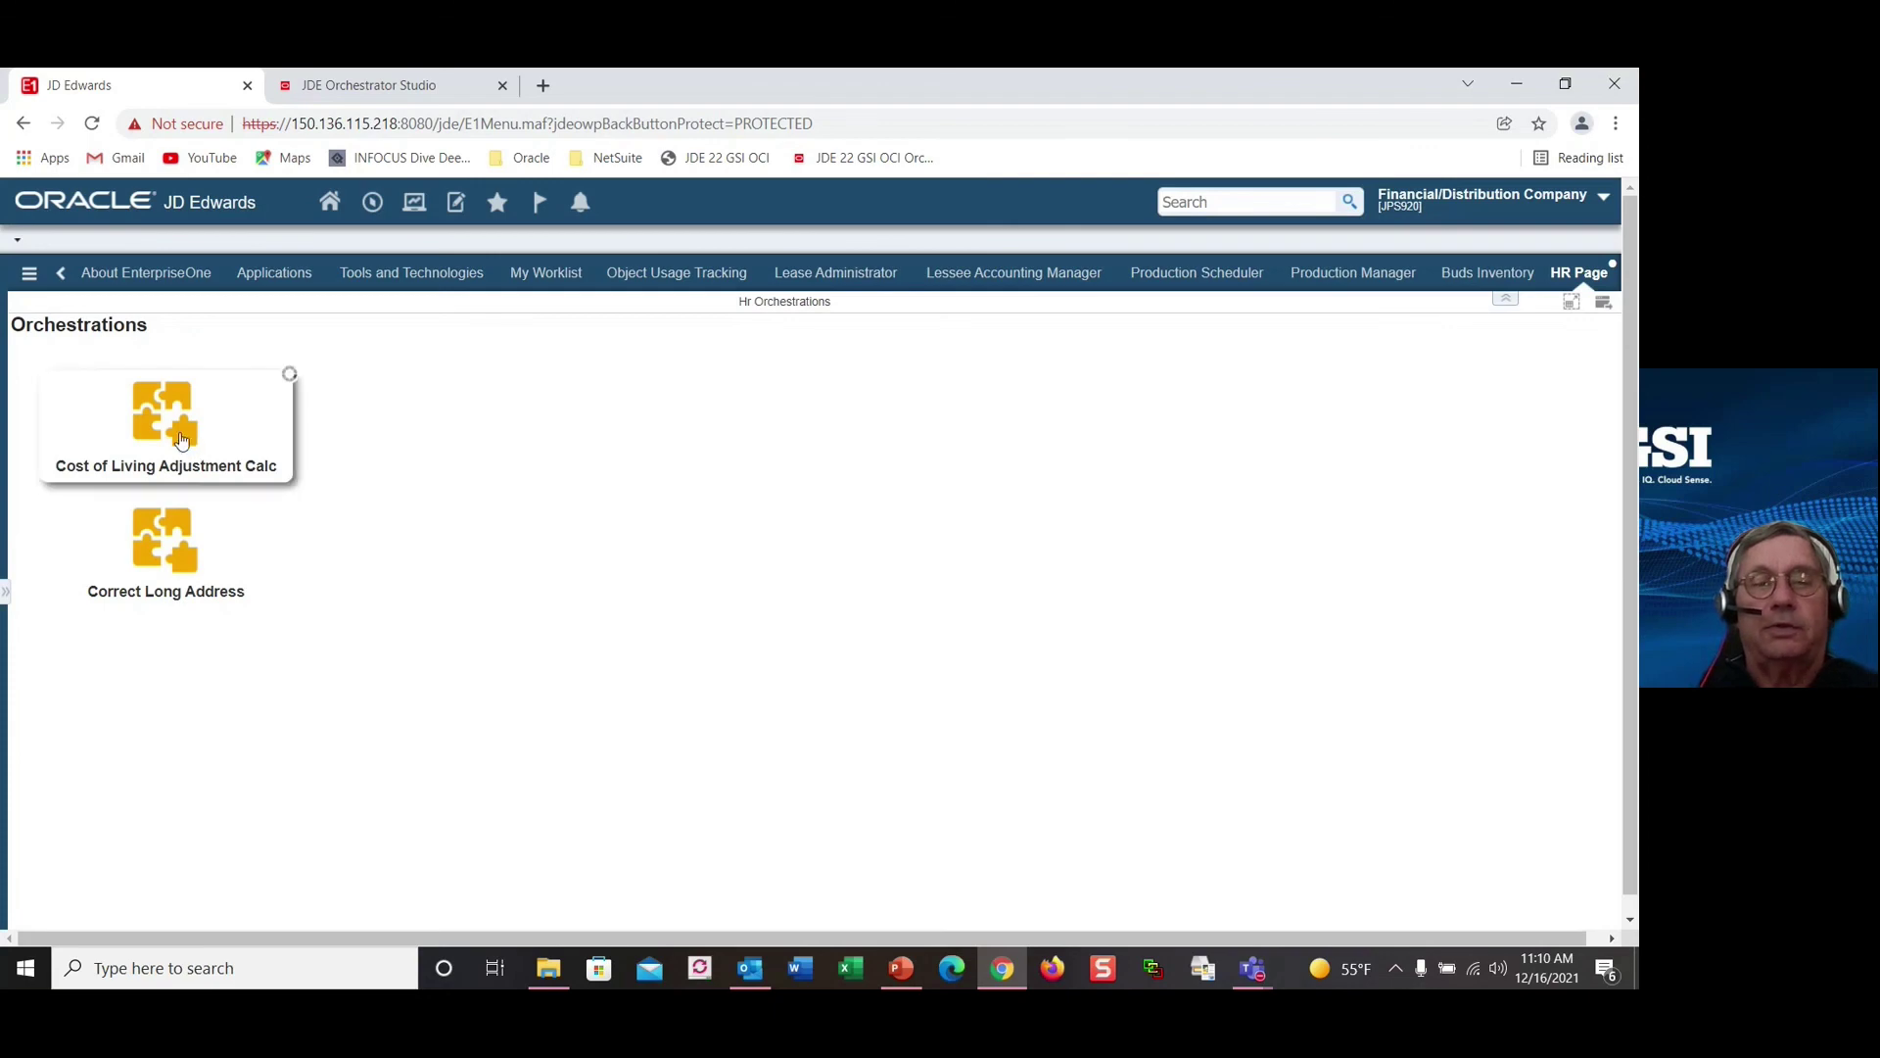
Step: Run Cost of Living Adjustment Calc again for company 00001 at 4%, yielding $196579.08
{"action": "left_click", "coordinate": [286, 377]}
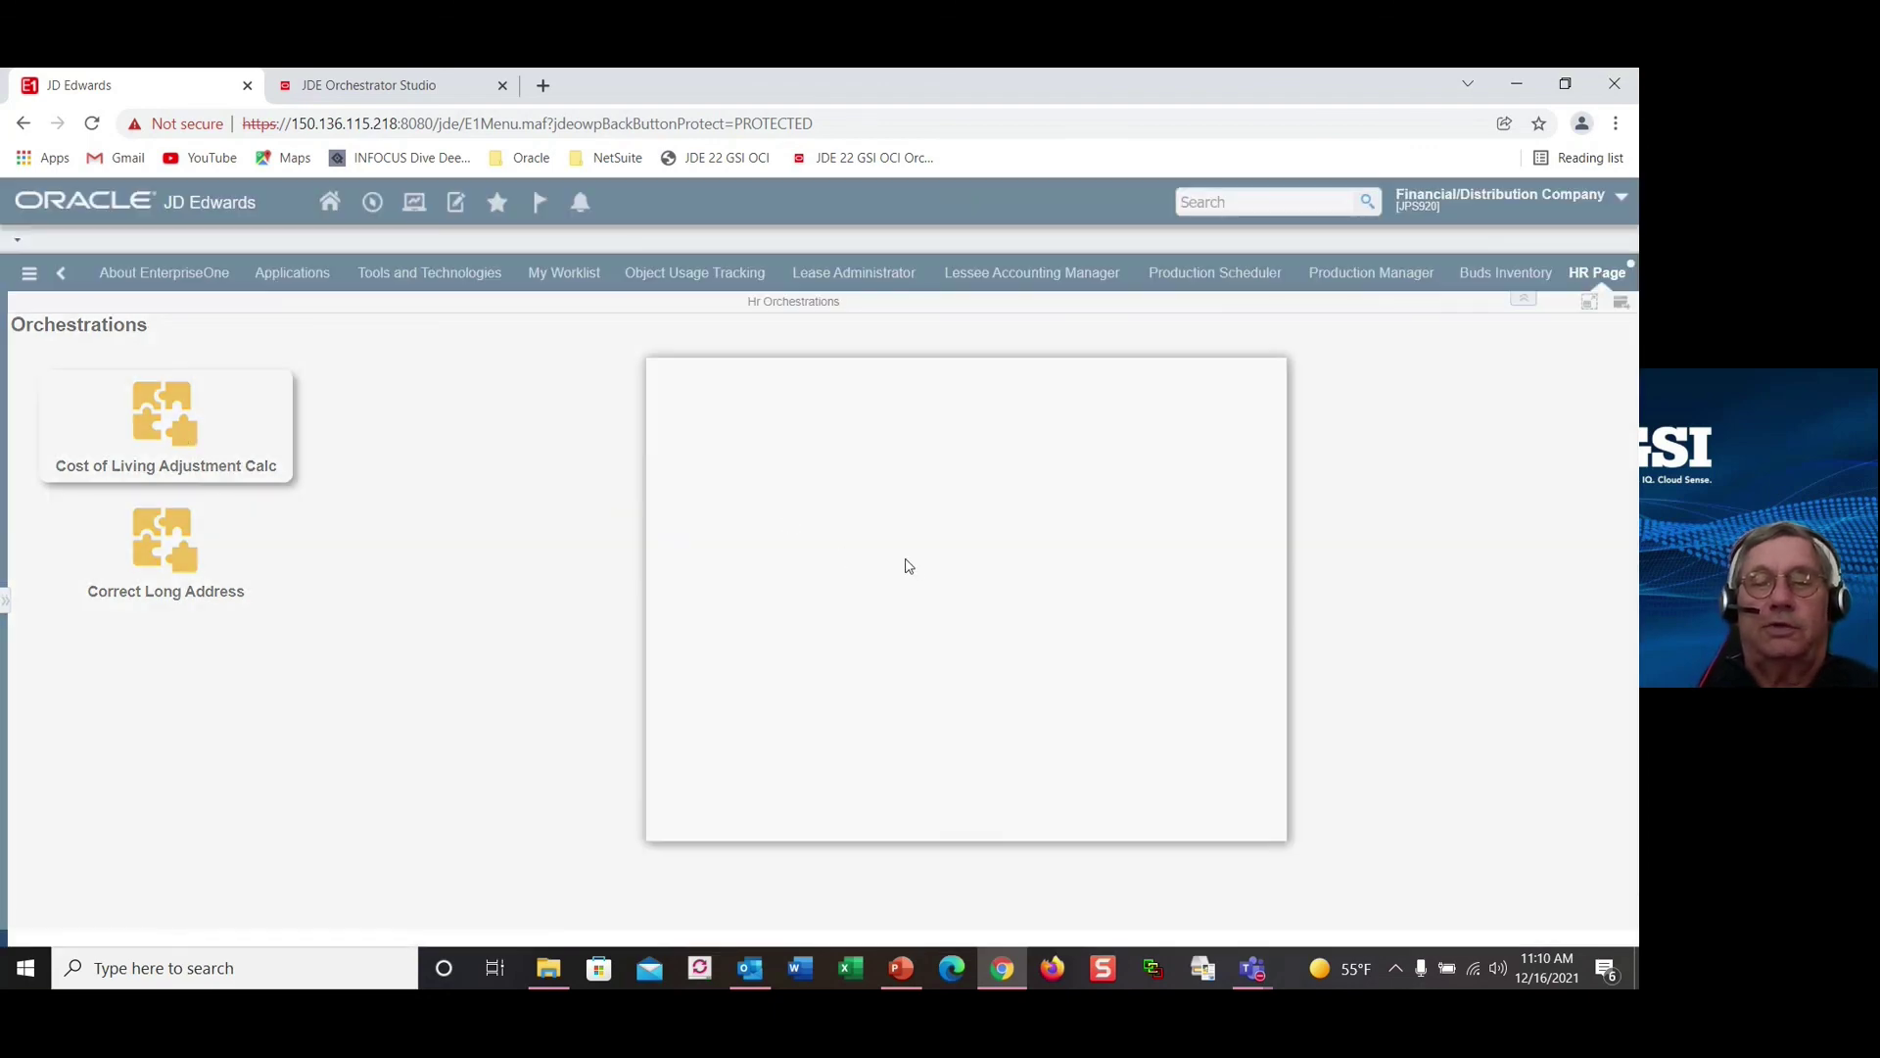
{"action": "left_click", "coordinate": [936, 546]}
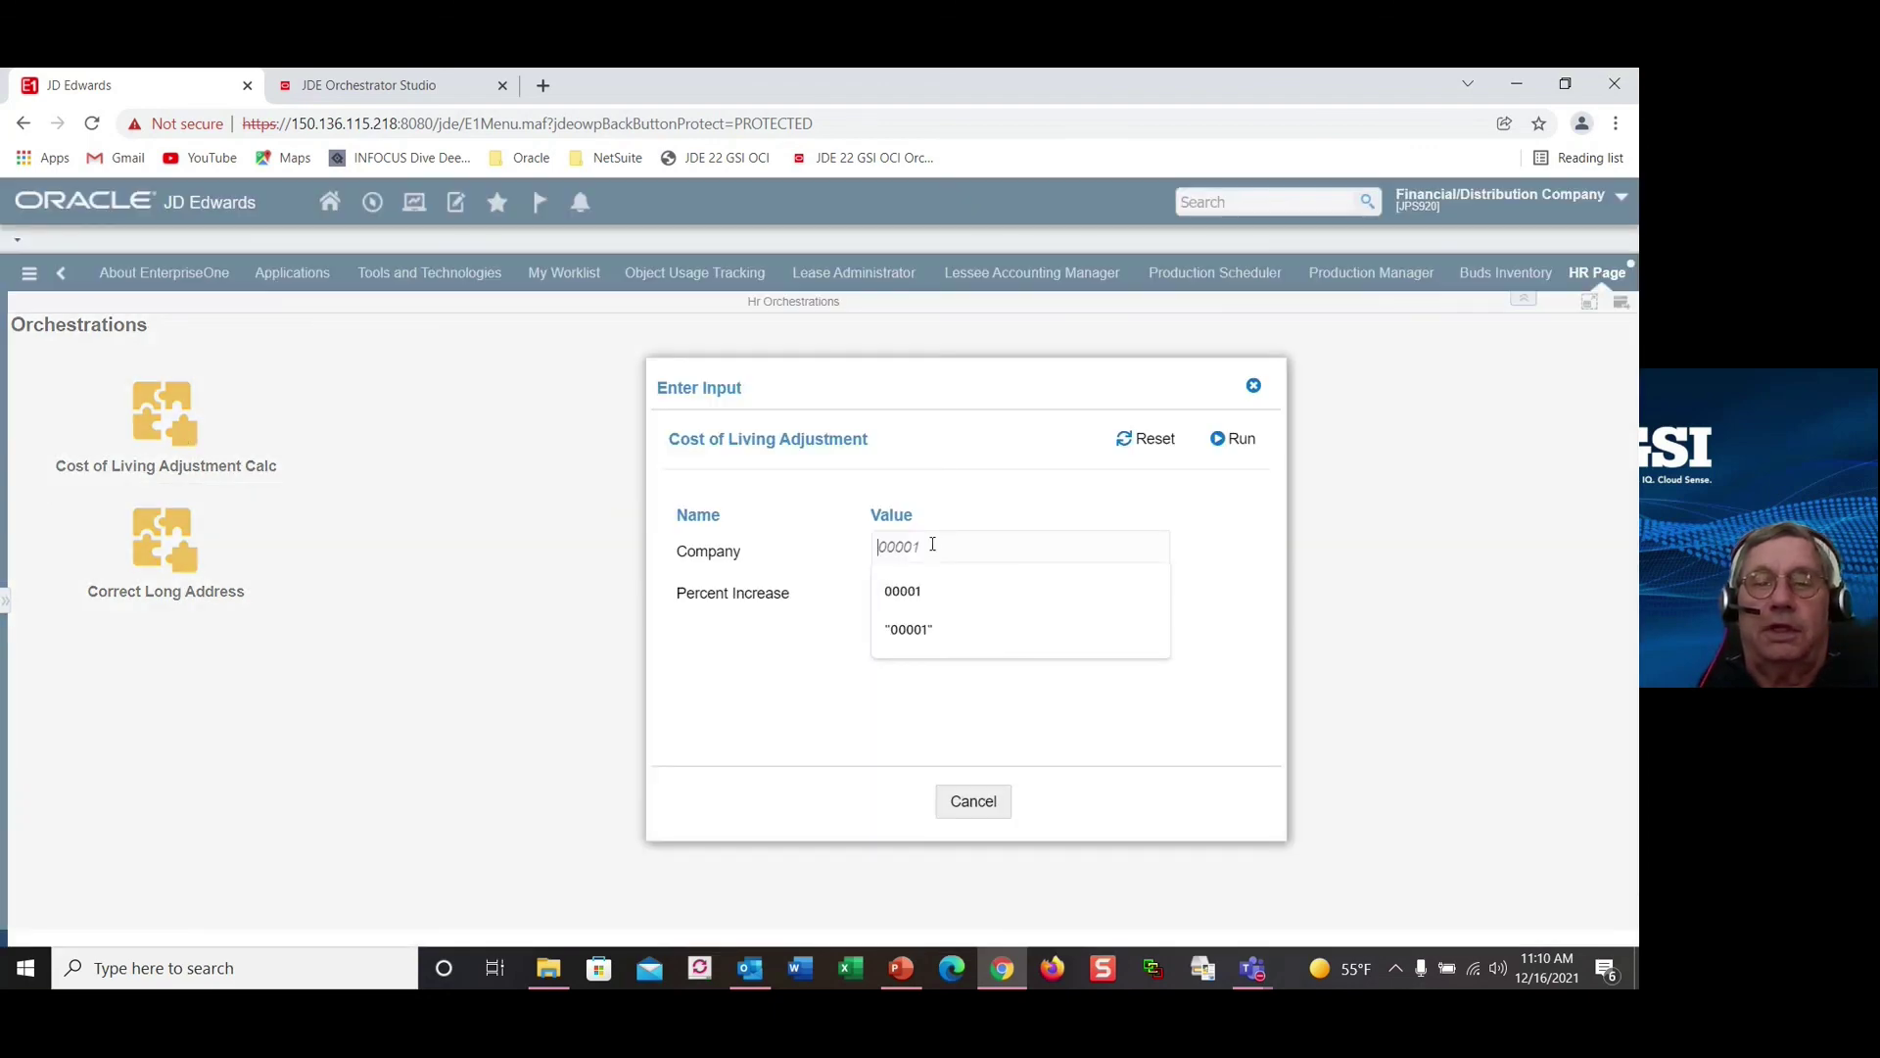
{"action": "left_click", "coordinate": [919, 592]}
{"action": "left_click", "coordinate": [904, 591]}
{"action": "type", "text": "4"}
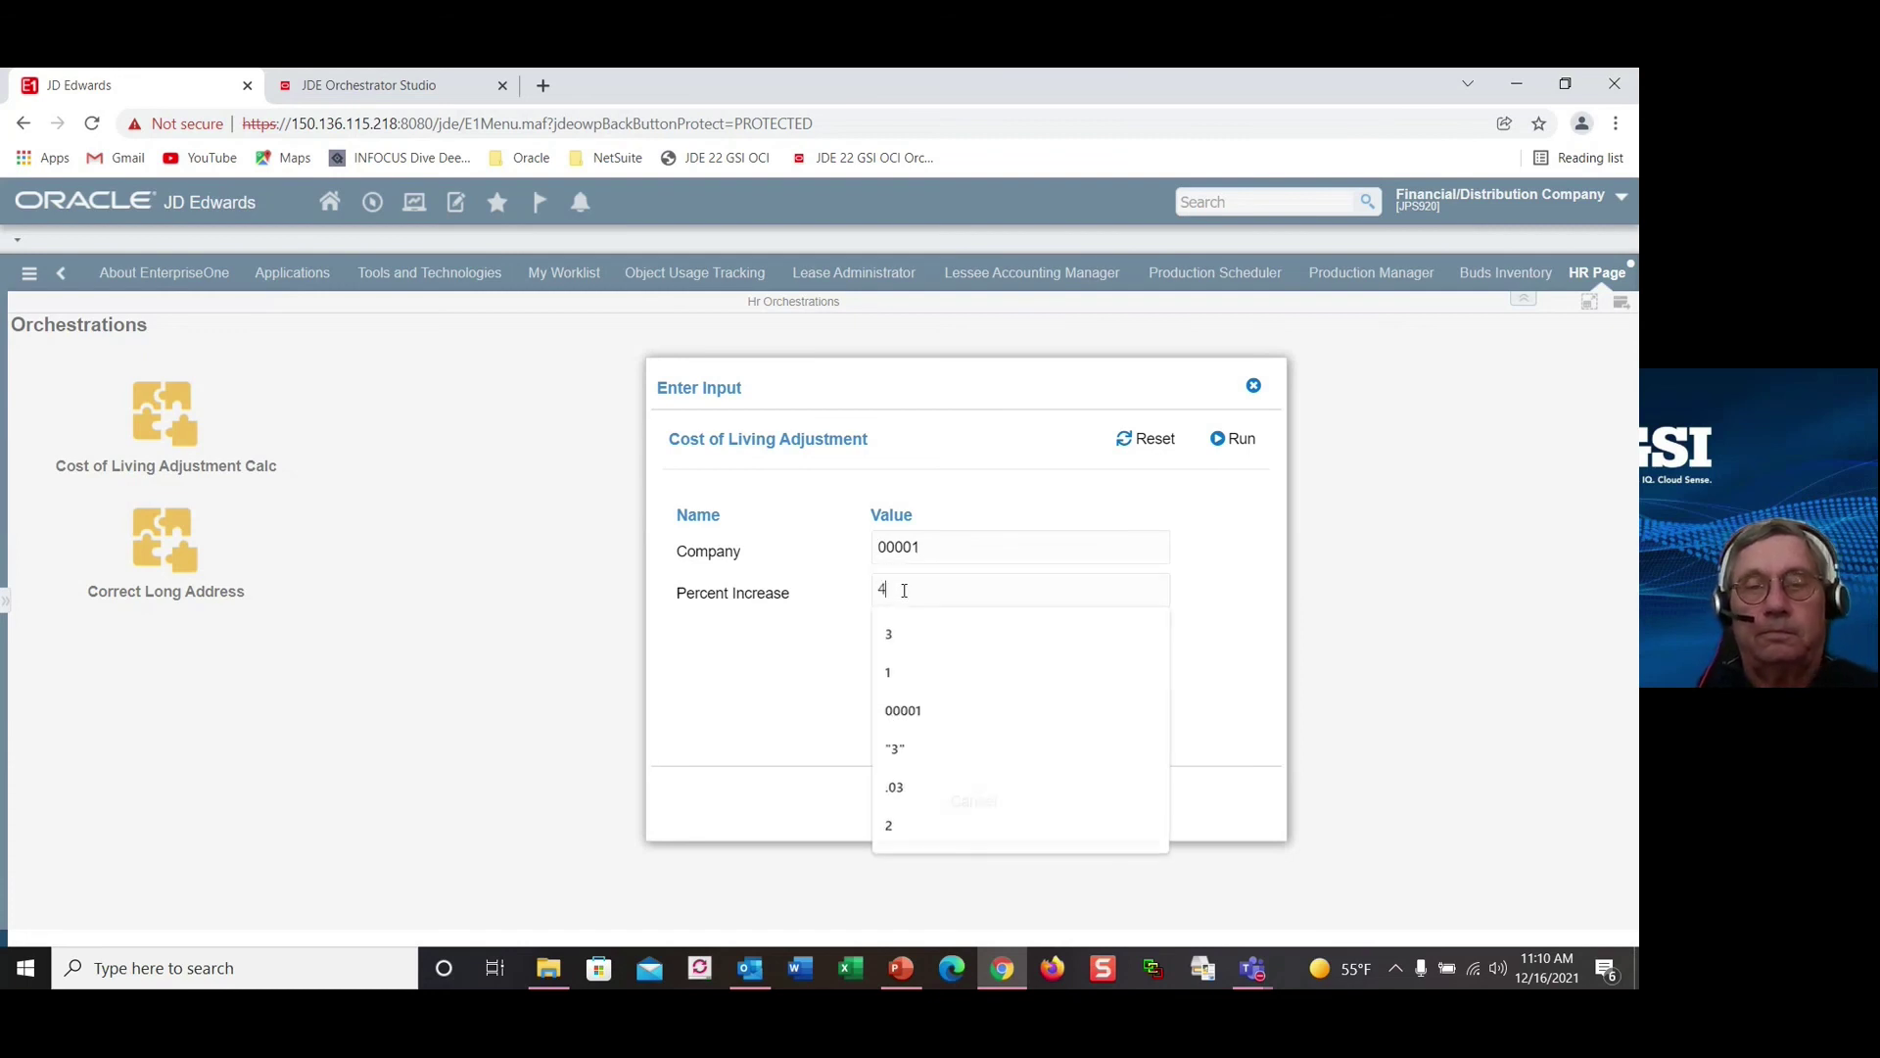
{"action": "left_click", "coordinate": [1233, 440]}
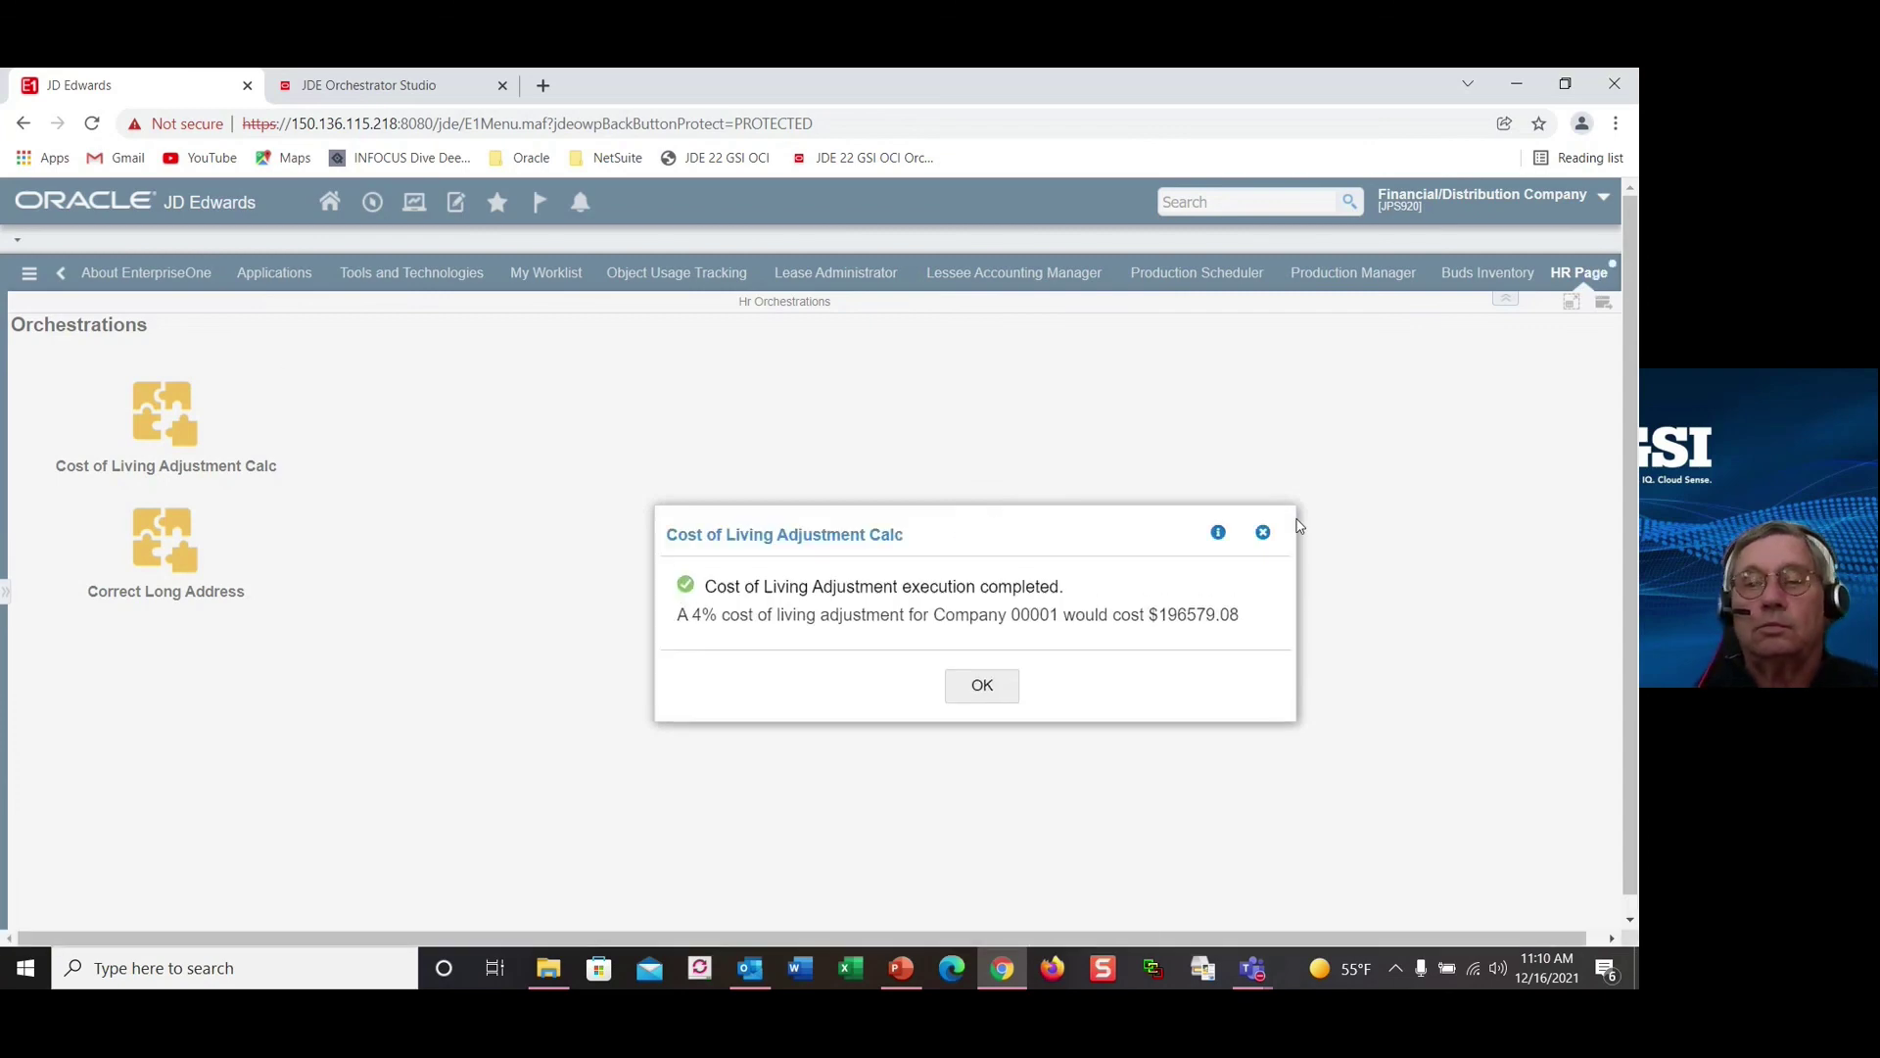
{"action": "left_click", "coordinate": [981, 686]}
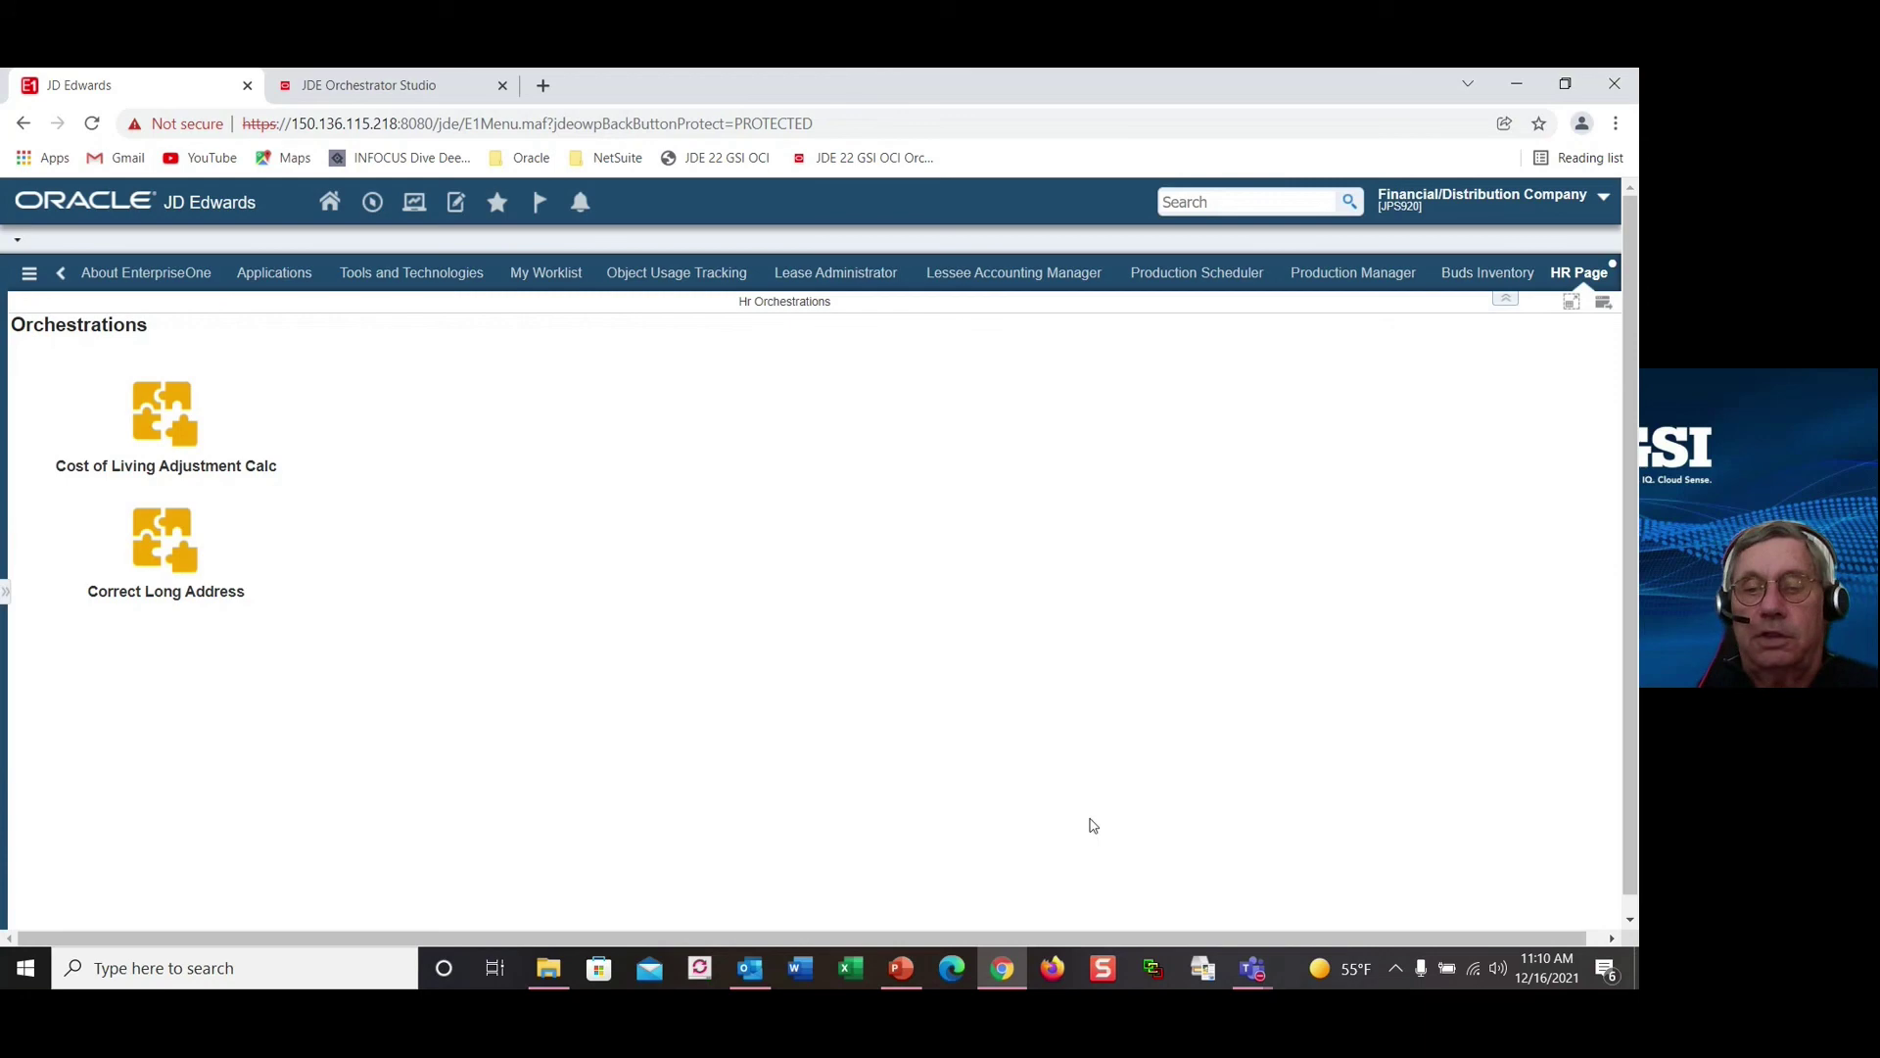
Step: Switch to PowerPoint and display slide 7 of 7, the Thank you slide
{"action": "left_click", "coordinate": [902, 970]}
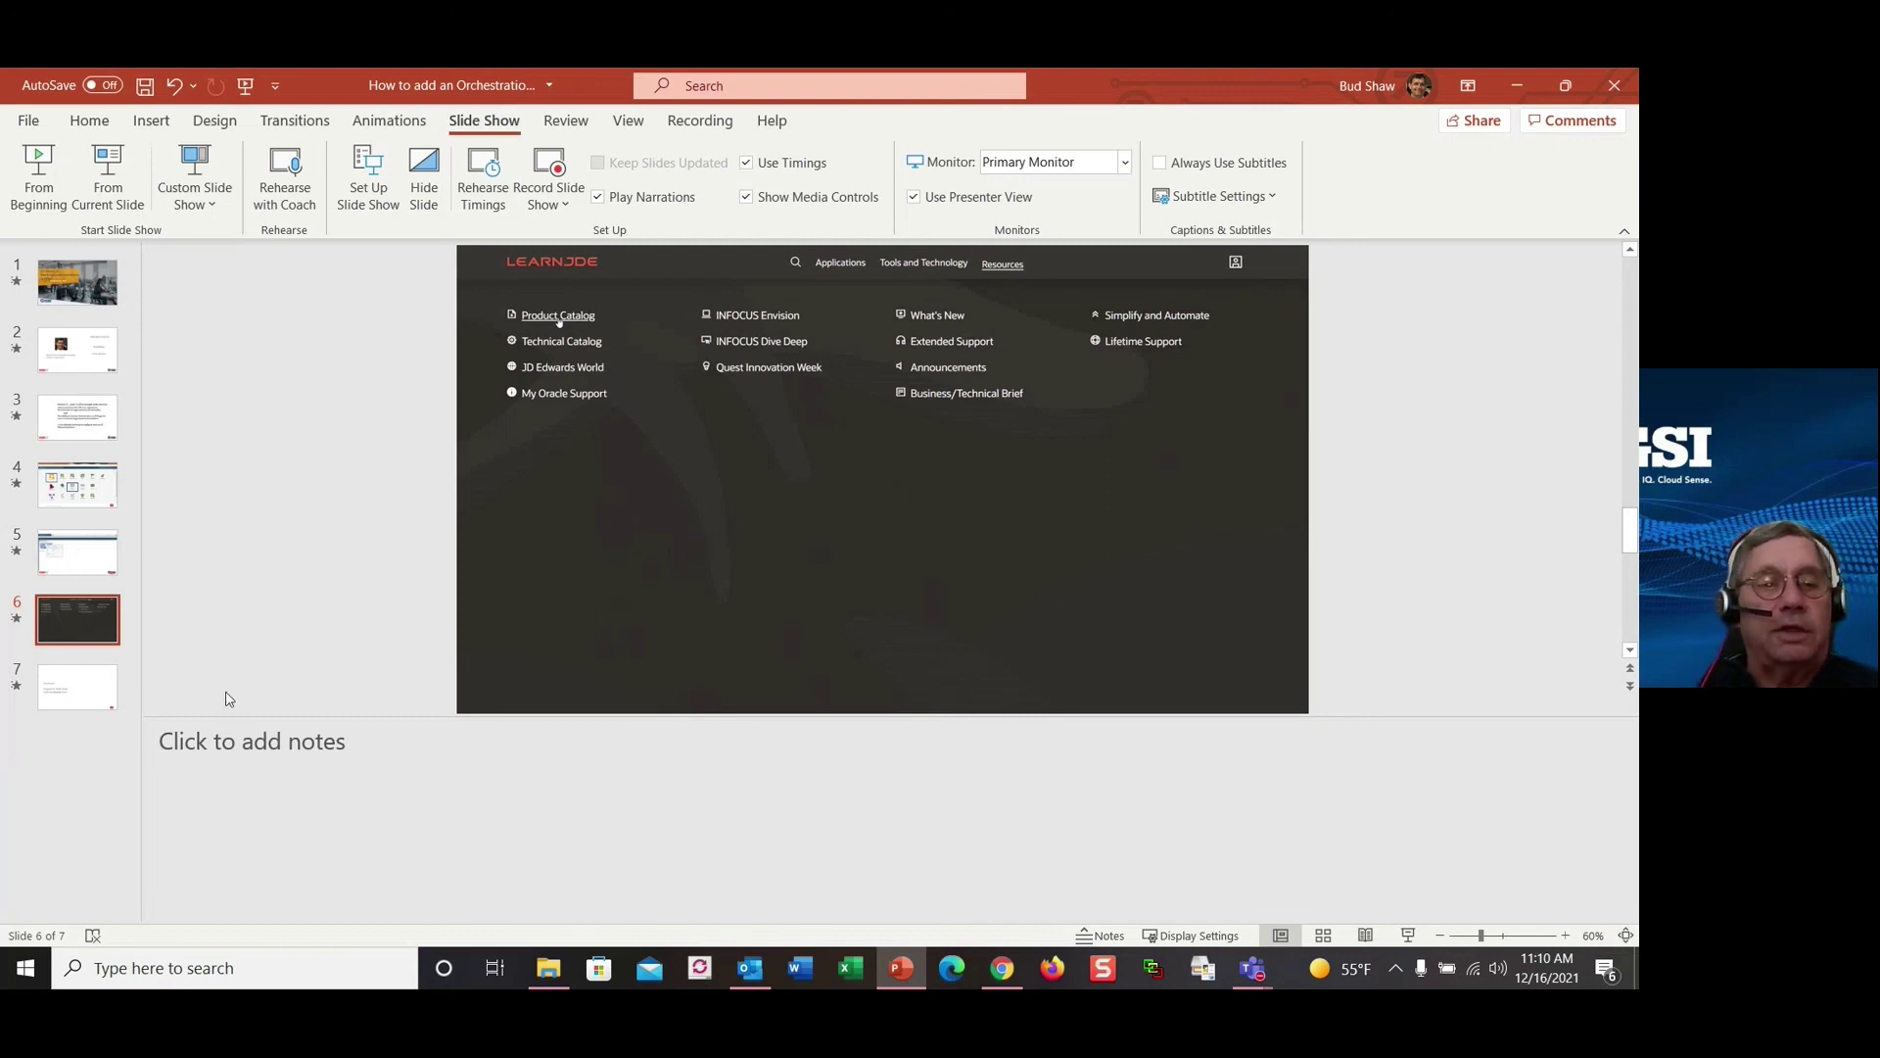
{"action": "left_click", "coordinate": [88, 688]}
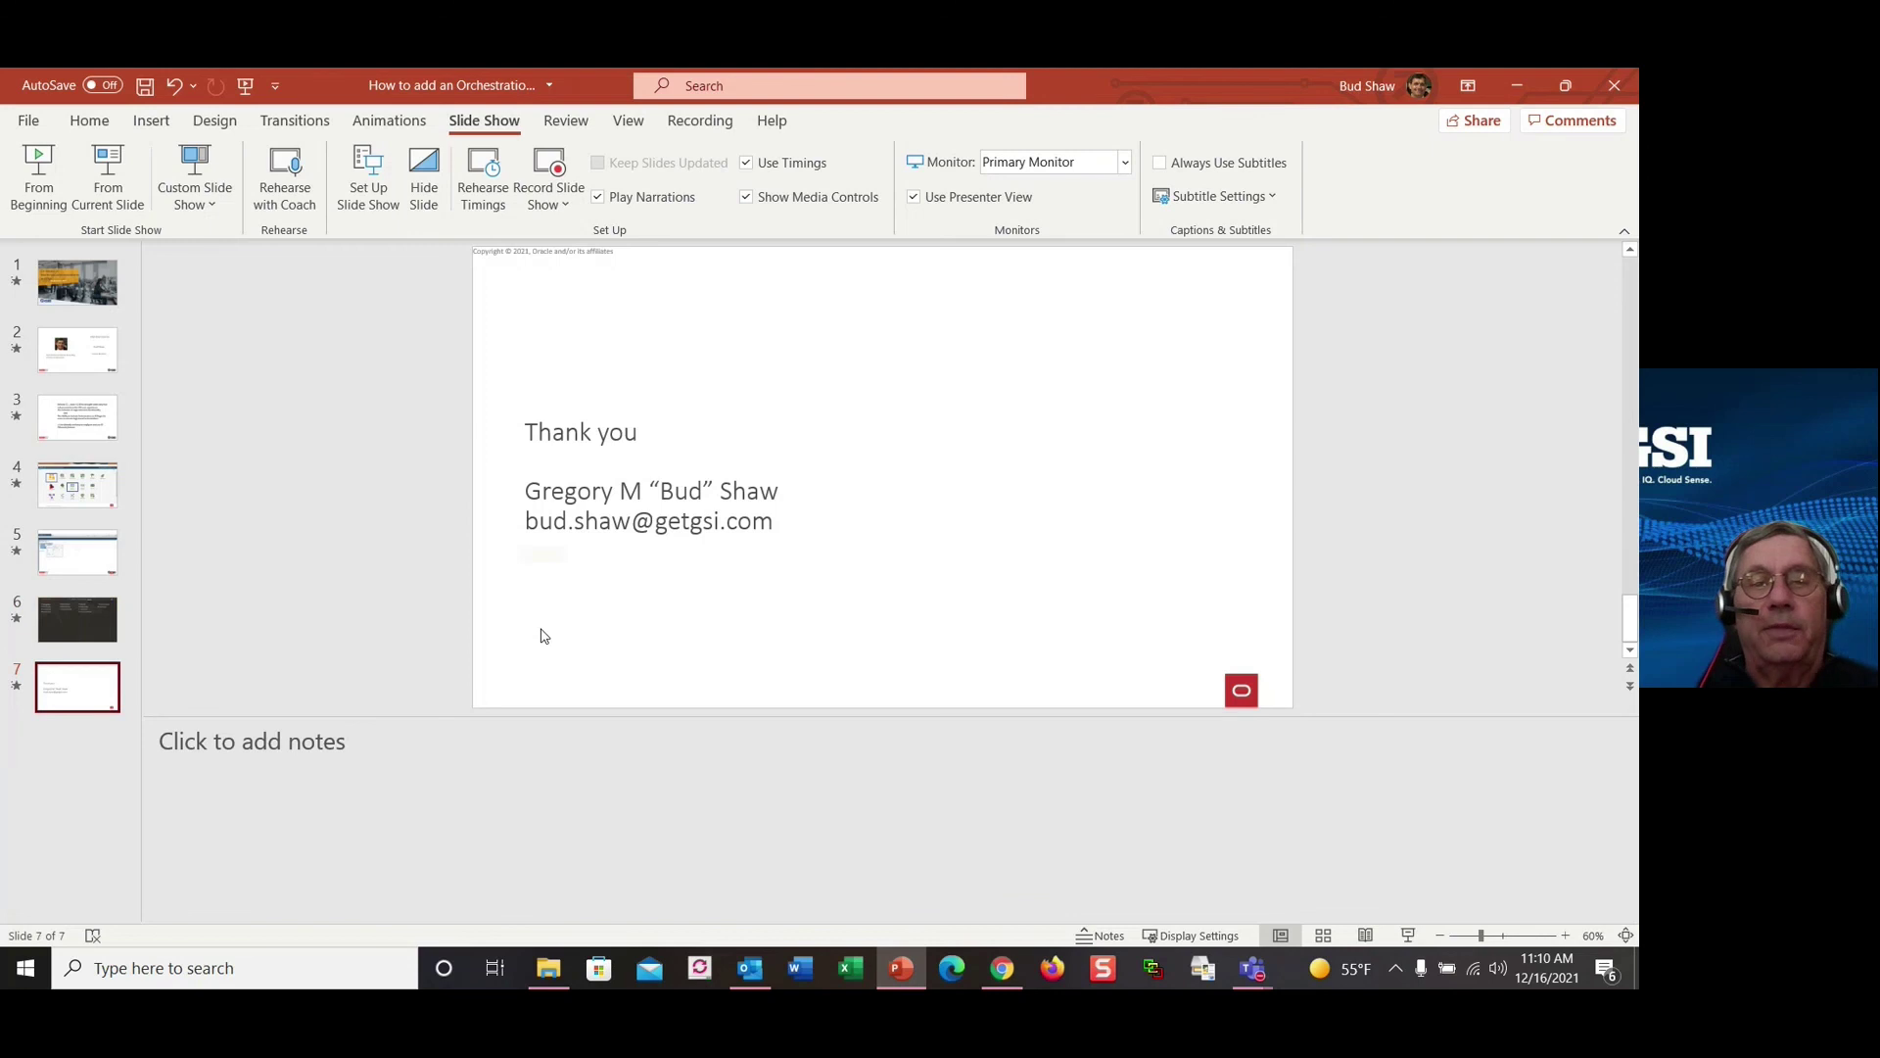